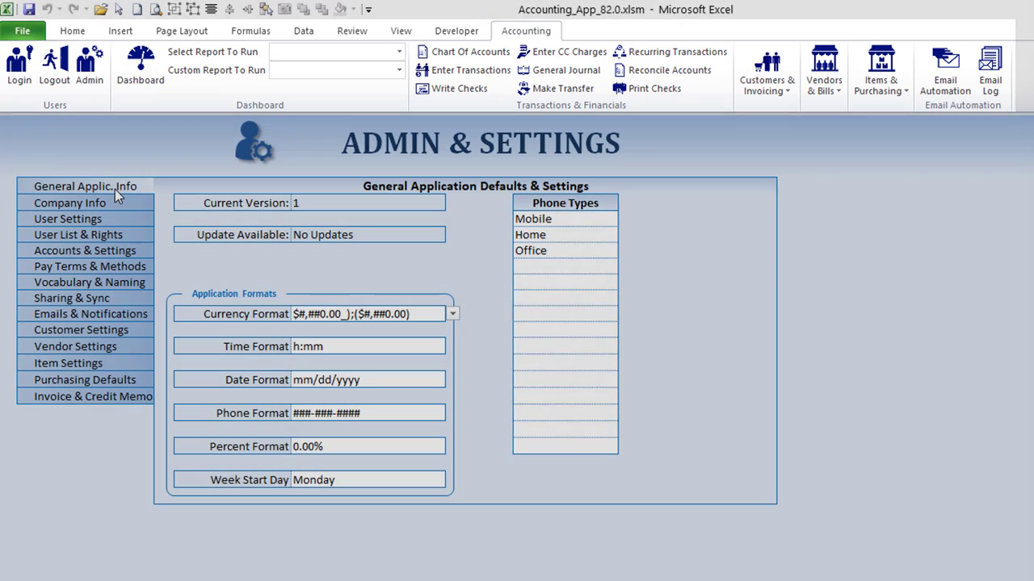
# Set the default currency format to $#,##0_);[Red]($#,##0), then bring up Company Information.
pyautogui.click(114, 189)
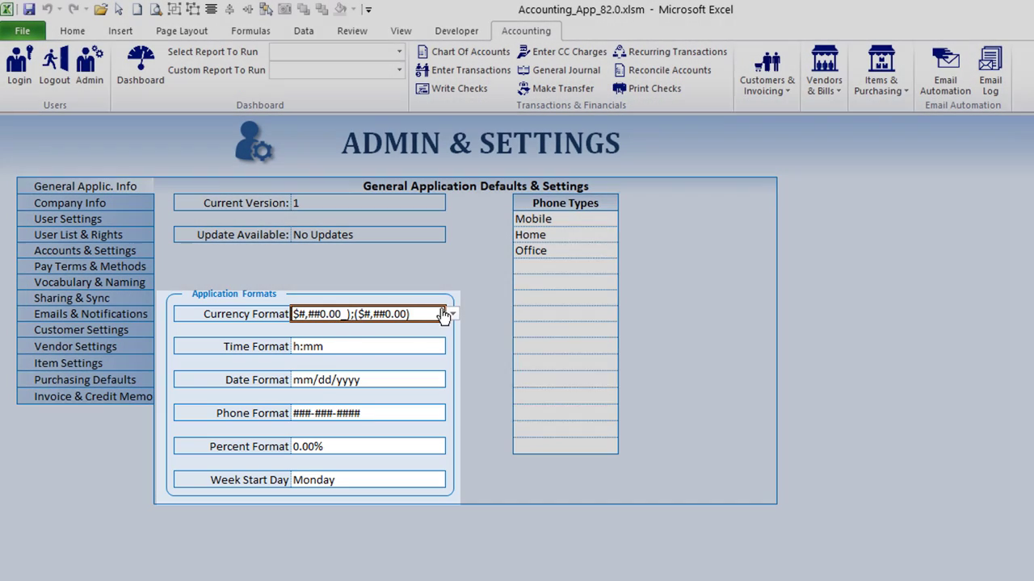
pyautogui.click(453, 314)
pyautogui.click(432, 328)
pyautogui.click(452, 315)
pyautogui.click(432, 339)
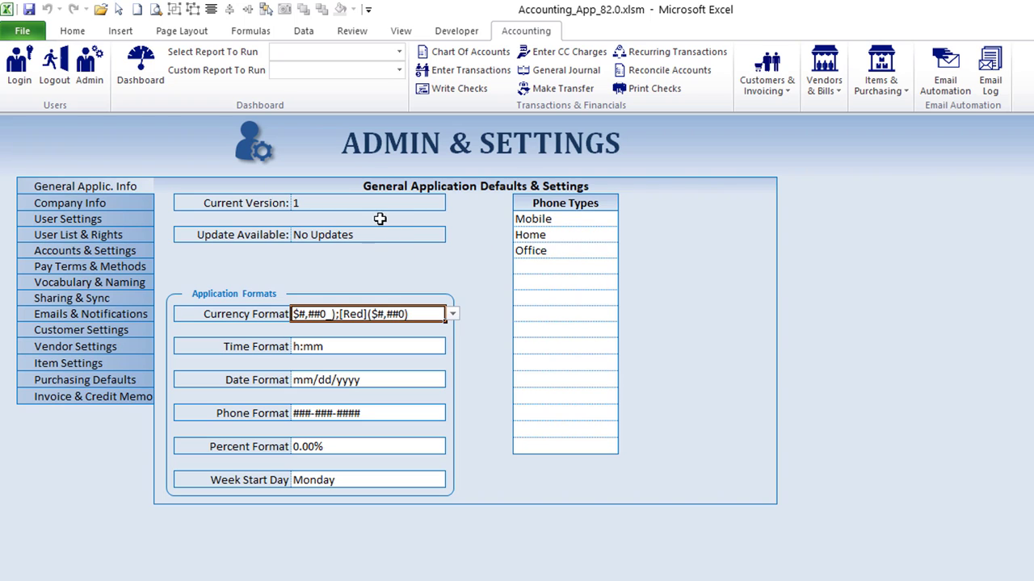
pyautogui.click(79, 202)
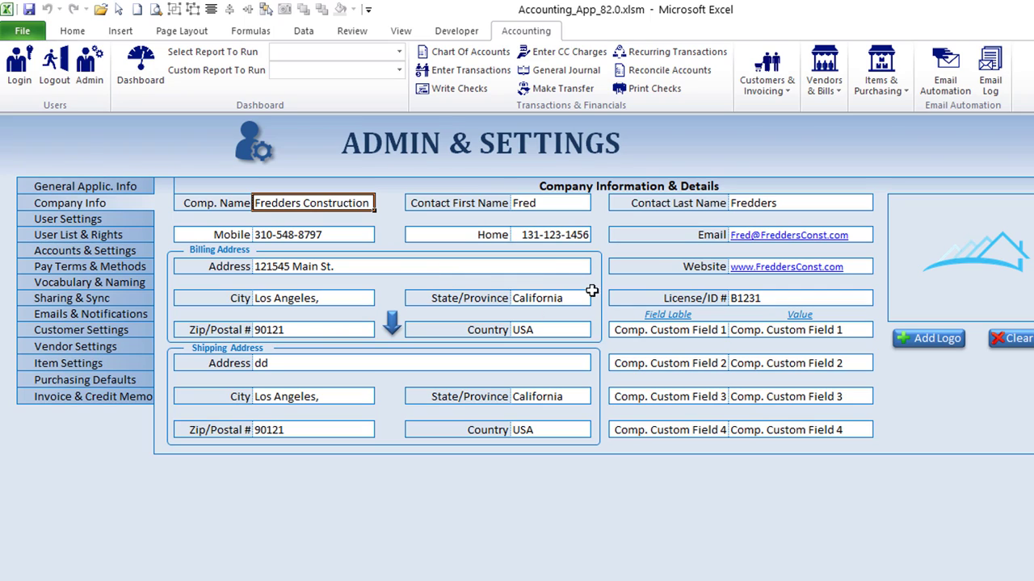
# Check the company custom field labels and value, then go to Multi-User Settings & Defaults.
pyautogui.click(659, 330)
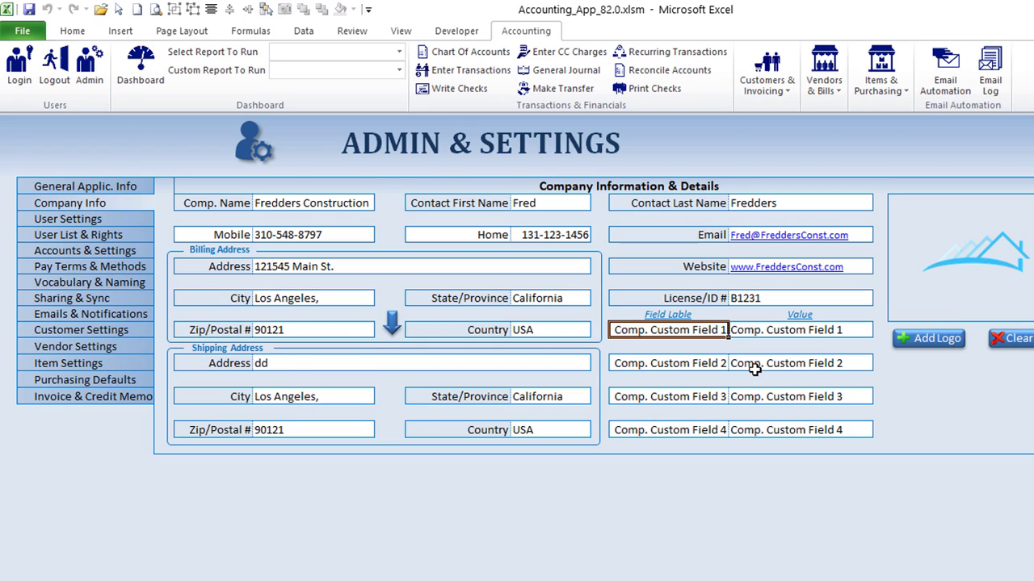
pyautogui.click(701, 364)
pyautogui.click(756, 333)
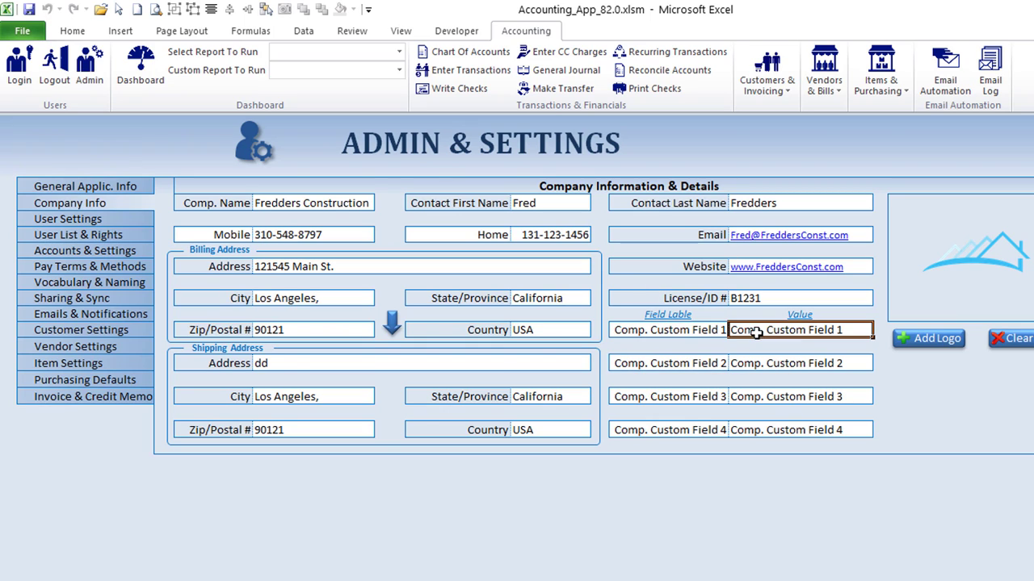
pyautogui.click(74, 218)
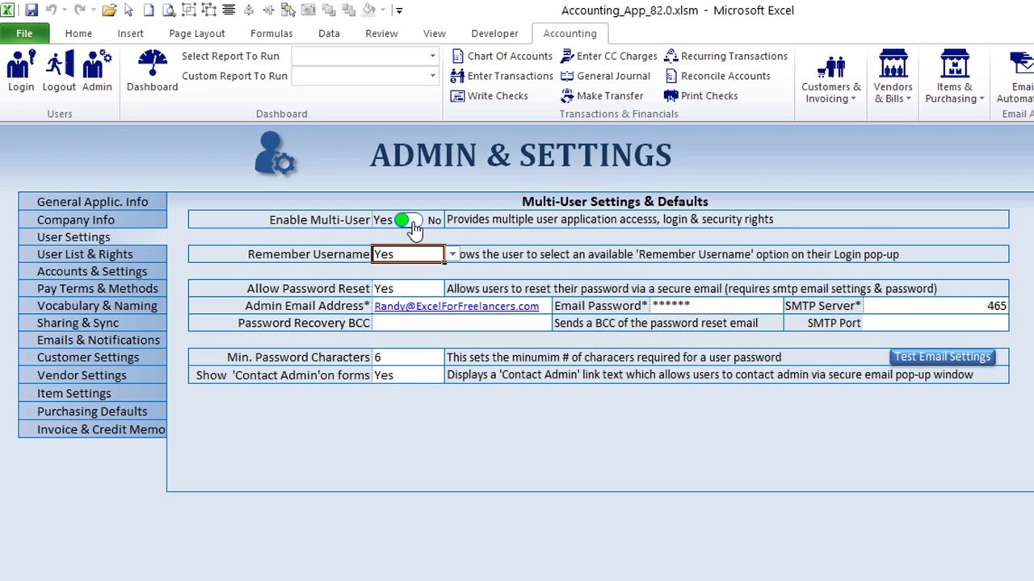
# Toggle Enable Multi-User off and on, then view an Admin user's details without saving.
pyautogui.click(410, 226)
pyautogui.click(409, 226)
pyautogui.click(45, 255)
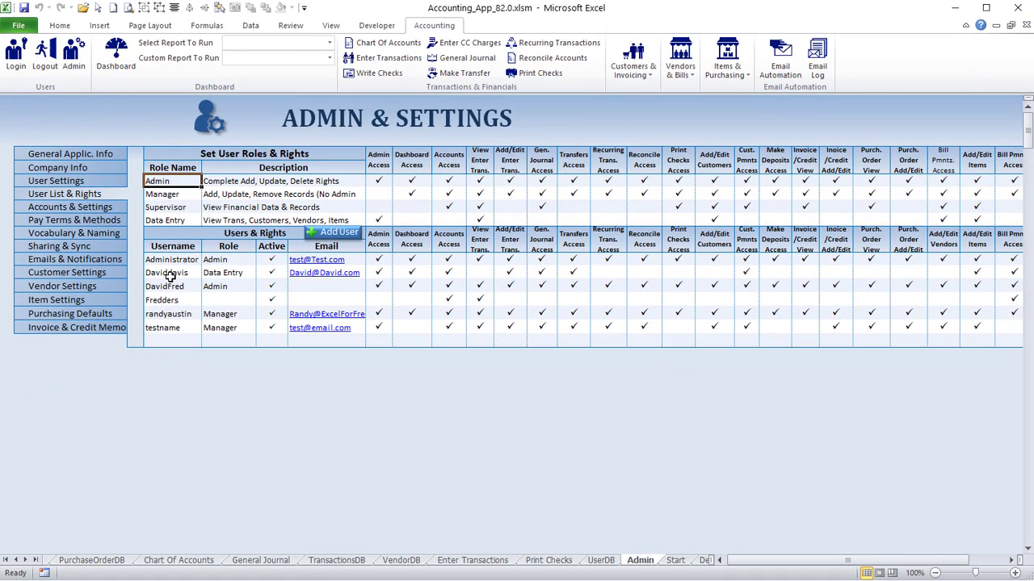
pyautogui.click(170, 277)
pyautogui.click(168, 286)
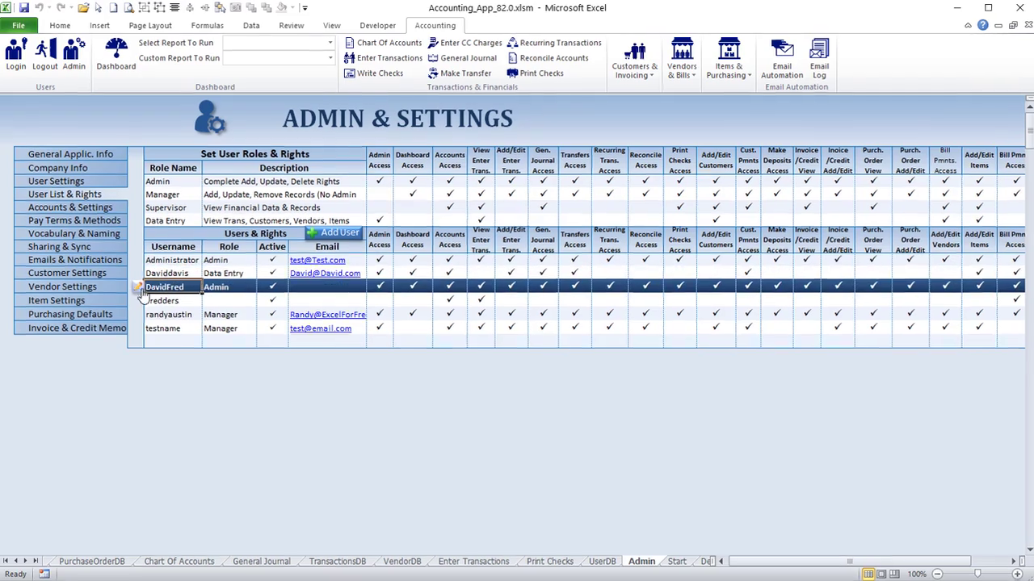
pyautogui.click(140, 291)
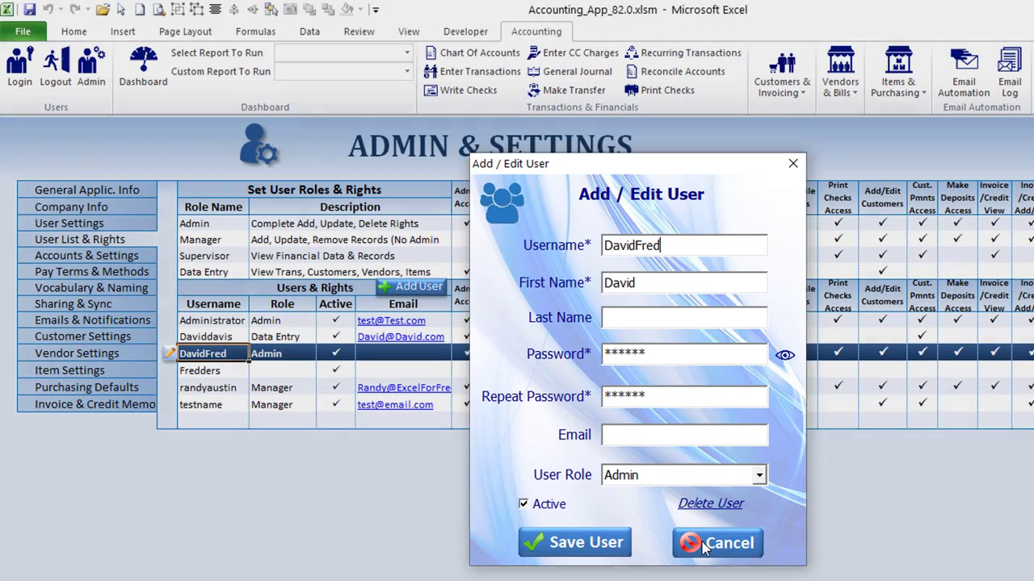
pyautogui.click(714, 543)
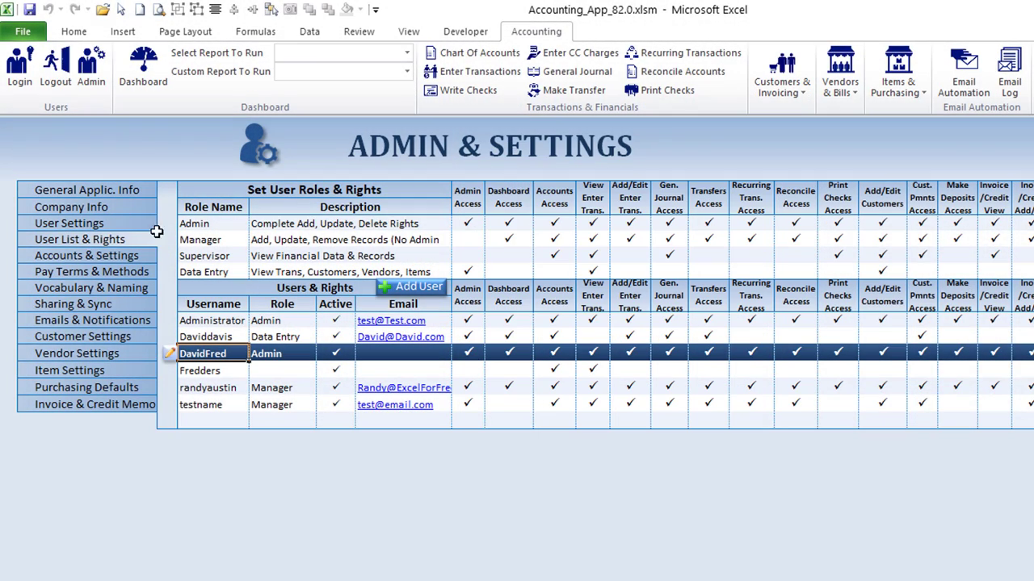
# Select the Admin role, cancel the Add User dialog, then move to Accounts & Settings.
pyautogui.click(185, 224)
pyautogui.click(188, 224)
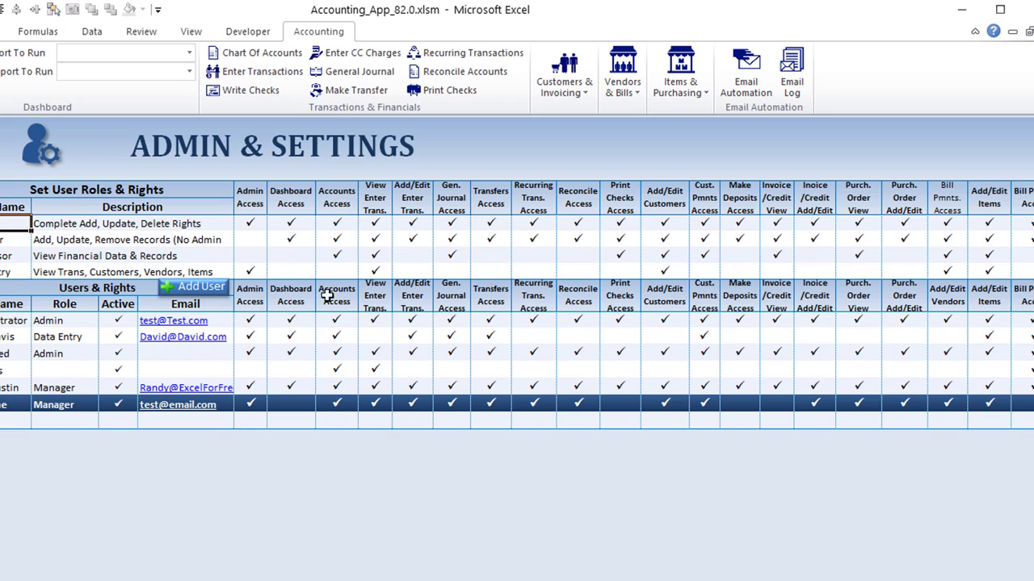
pyautogui.click(203, 289)
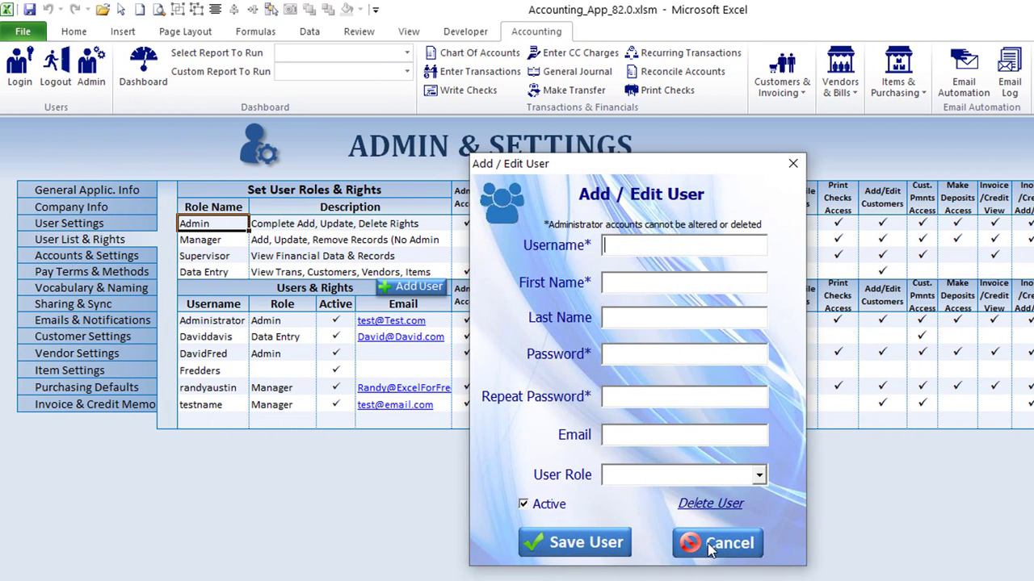
pyautogui.click(713, 548)
pyautogui.click(211, 371)
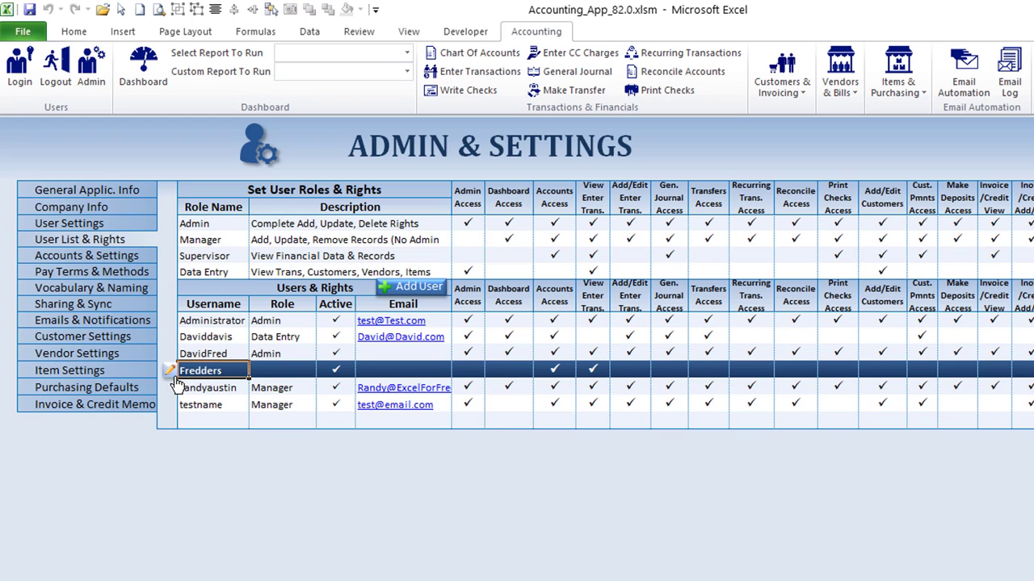
pyautogui.click(117, 255)
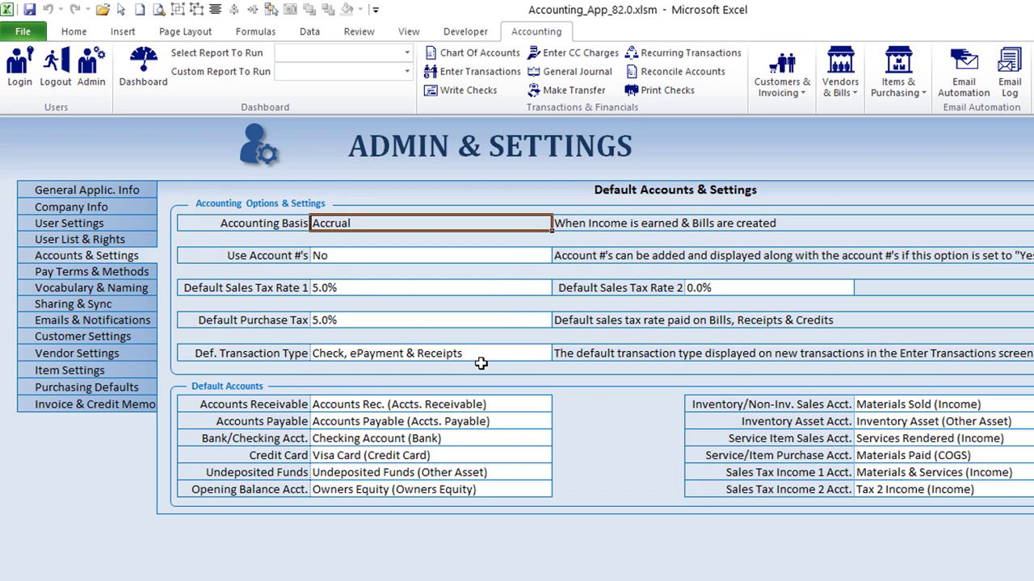
# Review Pay Terms & Methods and the Vocabulary & Naming table's Vendor custom name.
pyautogui.click(71, 275)
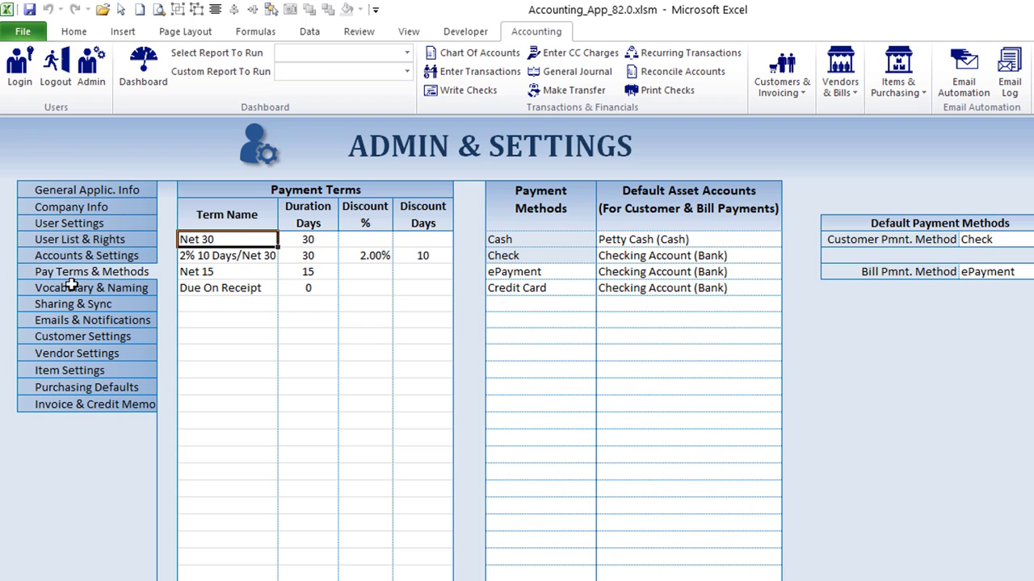
pyautogui.click(73, 304)
pyautogui.click(82, 288)
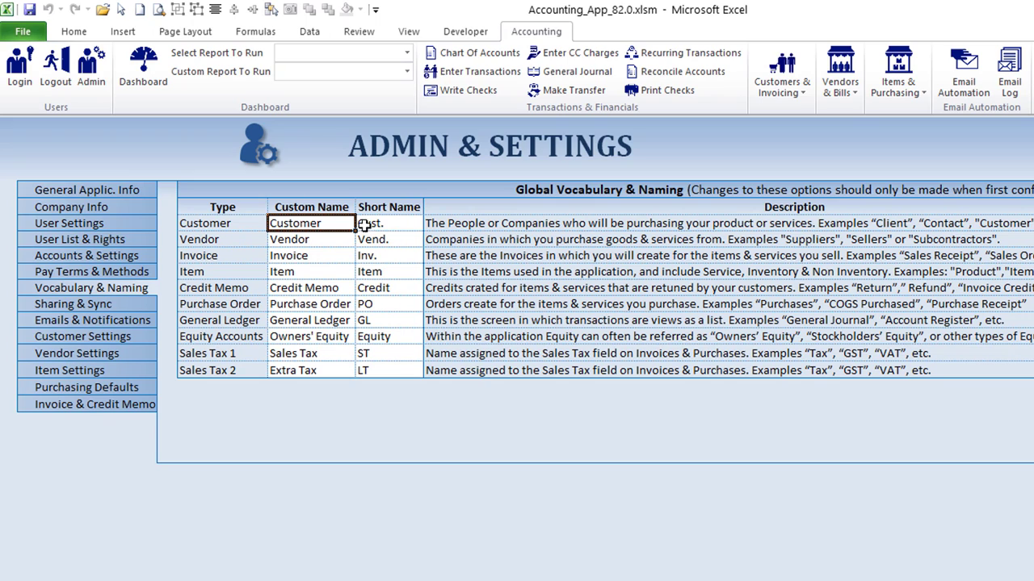
pyautogui.click(305, 240)
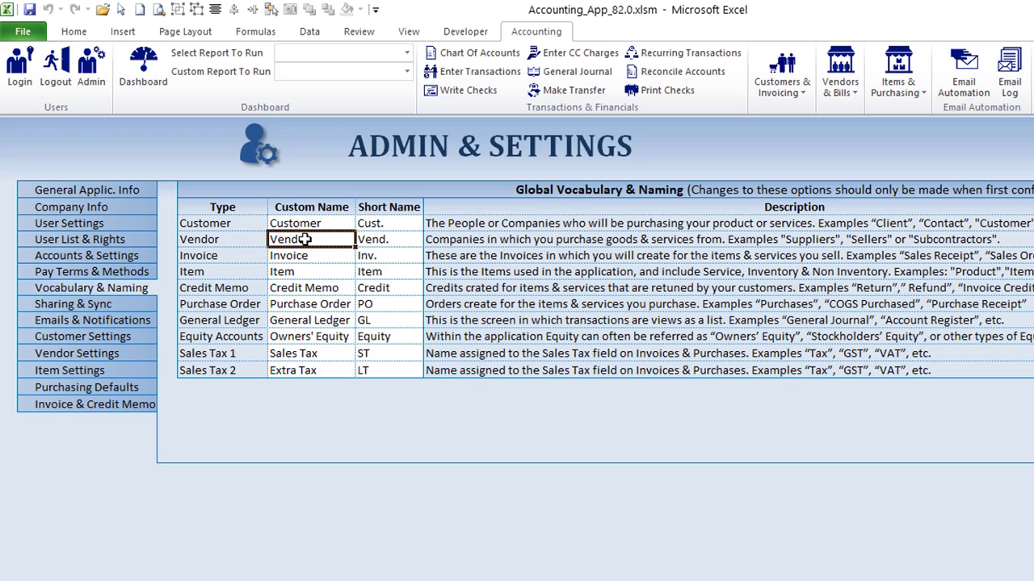
# Toggle Sharing & Sync off and on, view email defaults, then open Customer Settings.
pyautogui.click(117, 303)
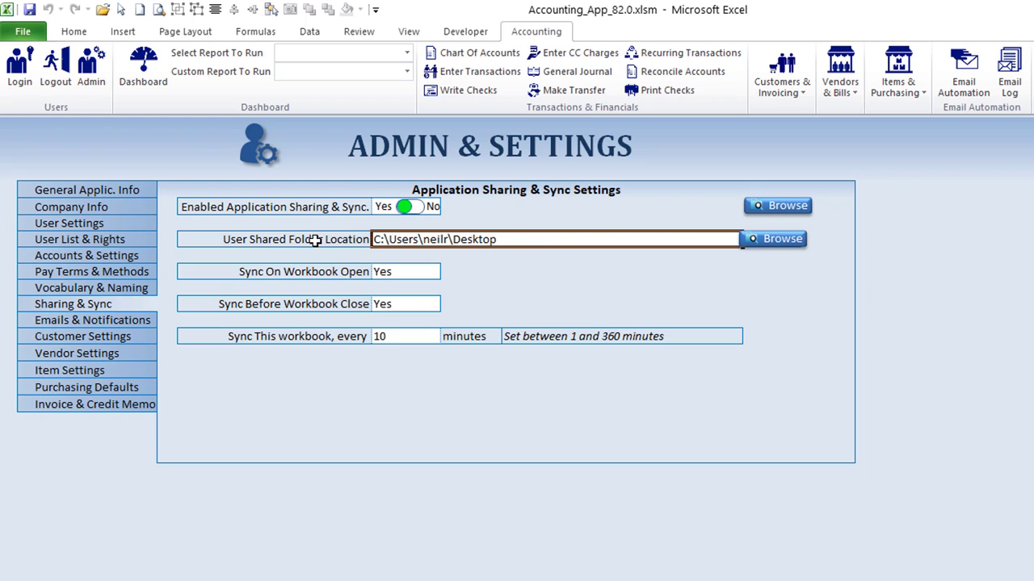
pyautogui.click(413, 208)
pyautogui.click(413, 208)
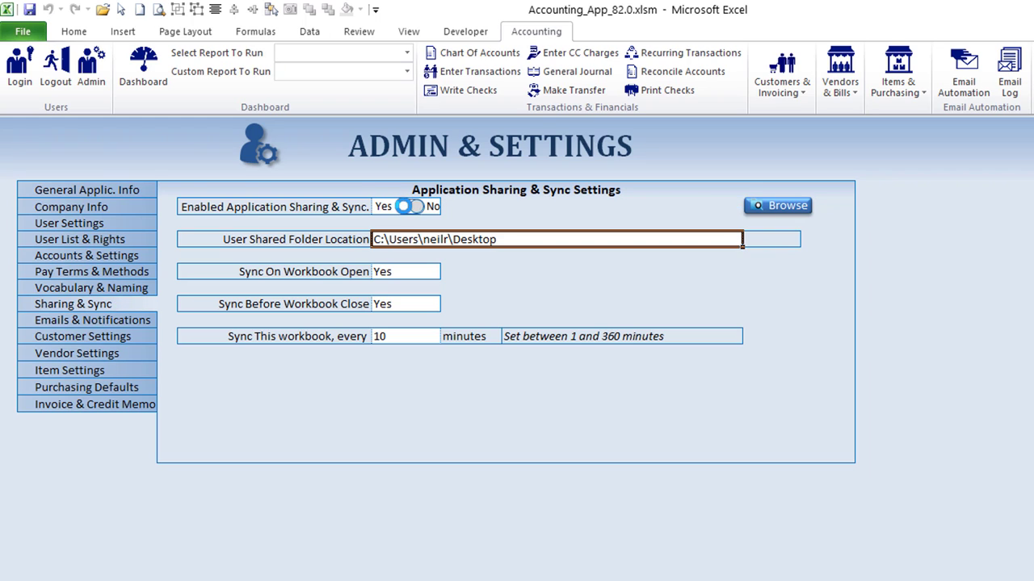
pyautogui.click(132, 320)
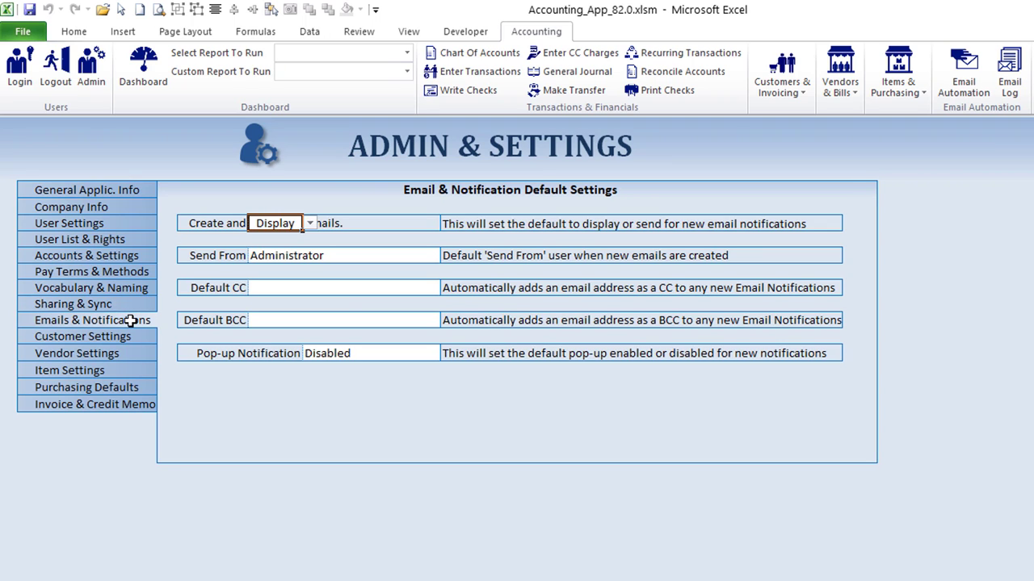
pyautogui.click(127, 335)
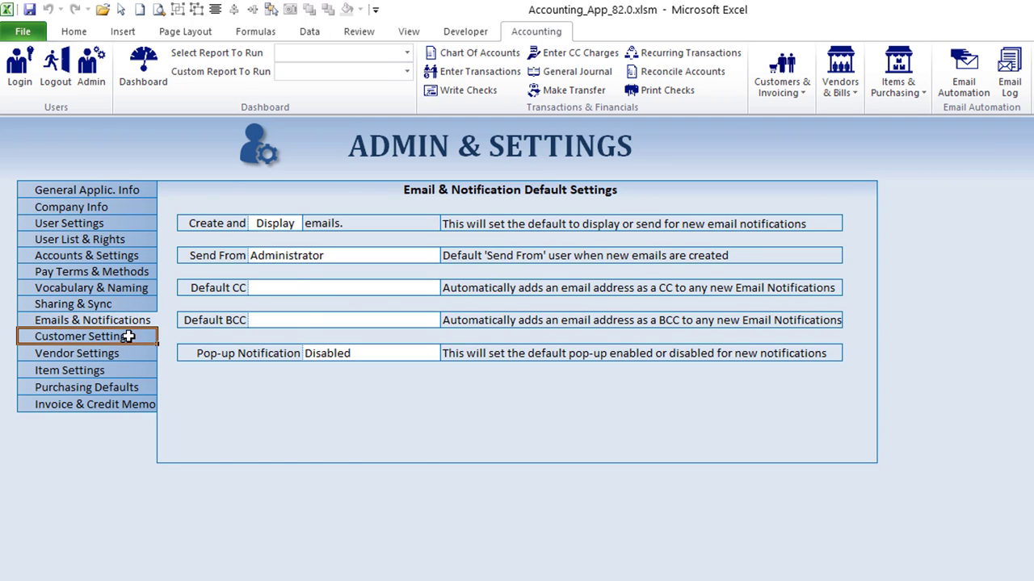
pyautogui.click(317, 404)
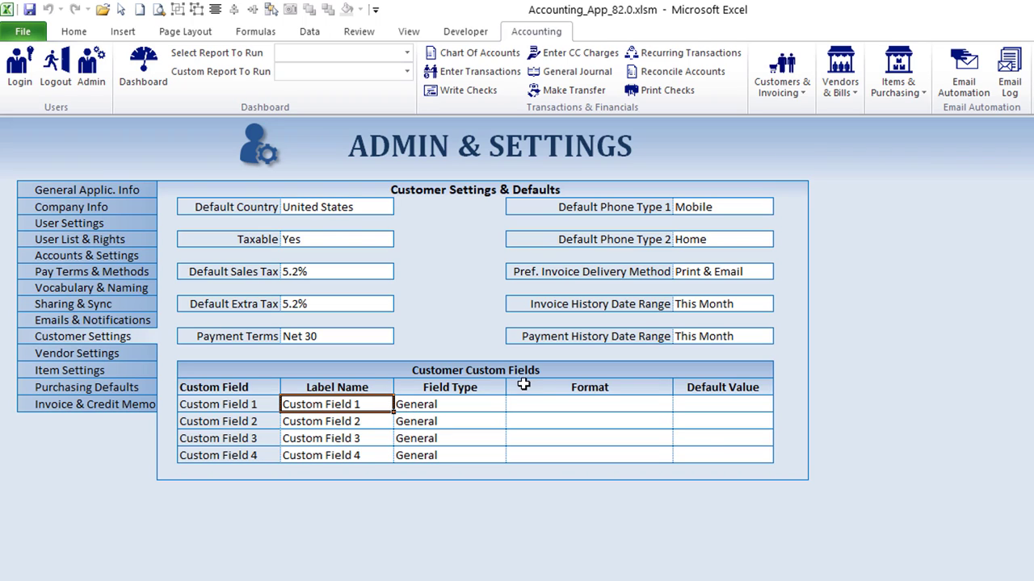
# Make Custom Field 1 a Currency field 'Credit Limit' with two-decimal format and $500.00 default.
pyautogui.write('Credit Limit')
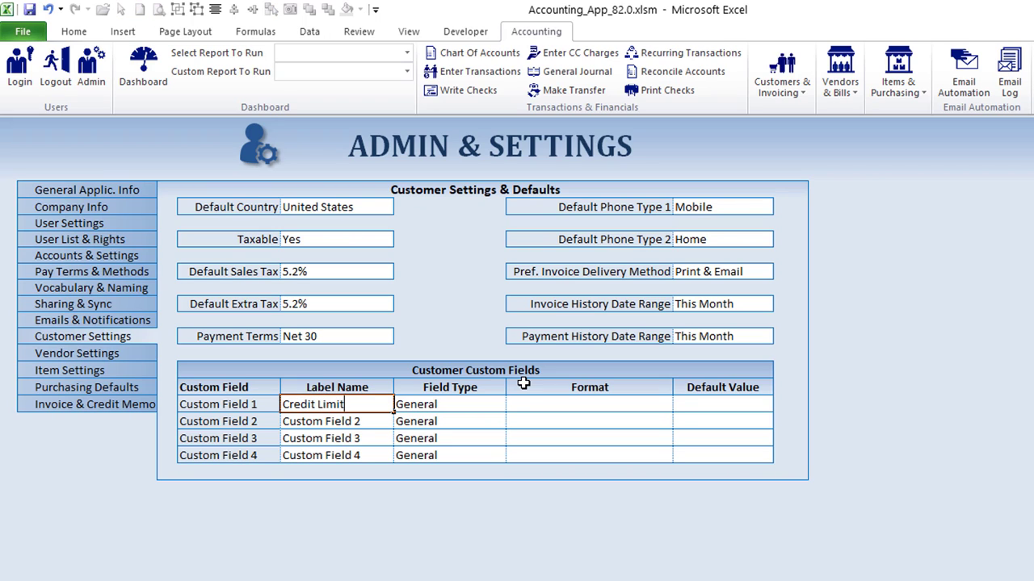
pyautogui.press('Tab')
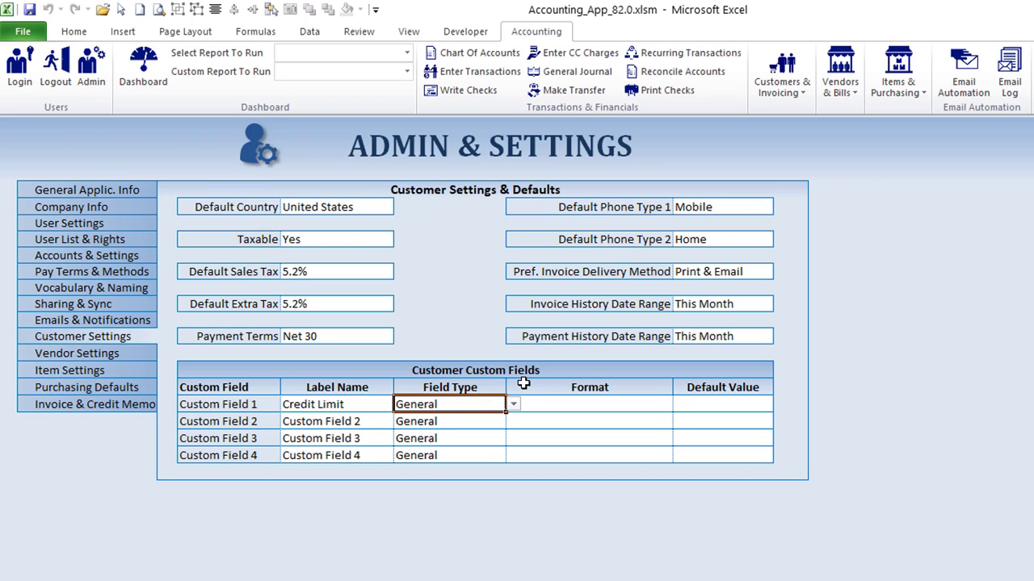
pyautogui.click(511, 406)
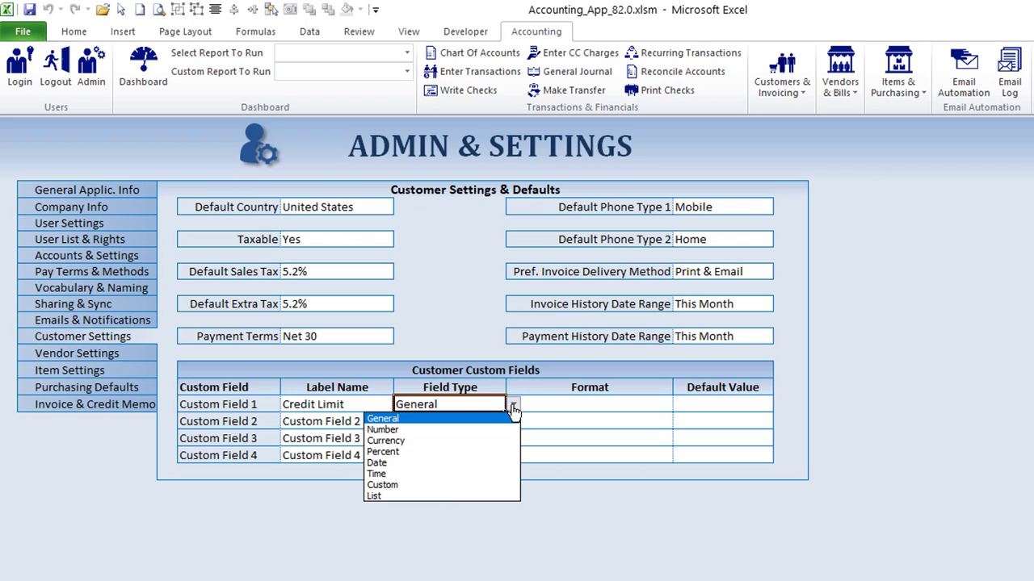
pyautogui.click(478, 440)
pyautogui.click(607, 407)
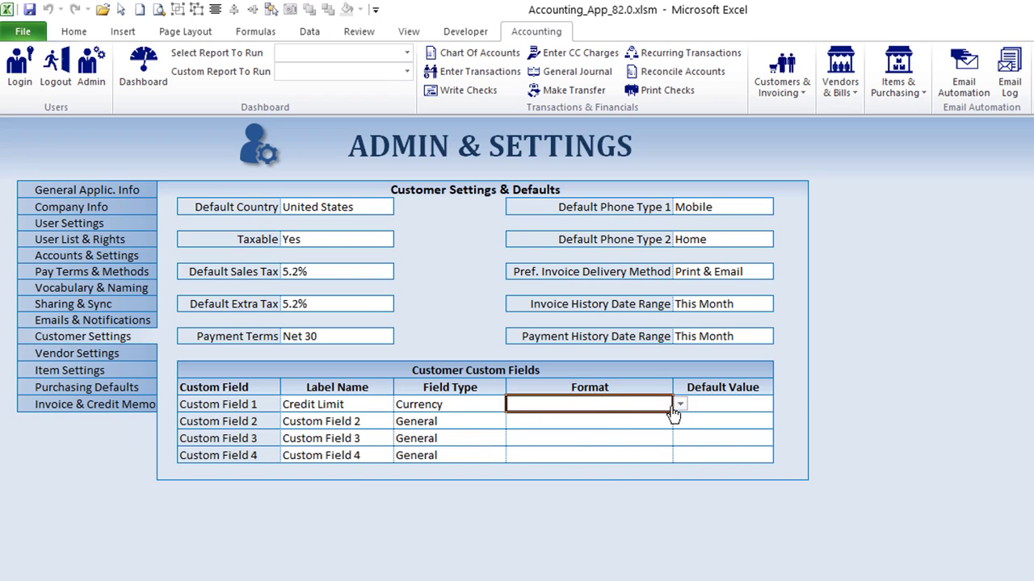
pyautogui.click(680, 404)
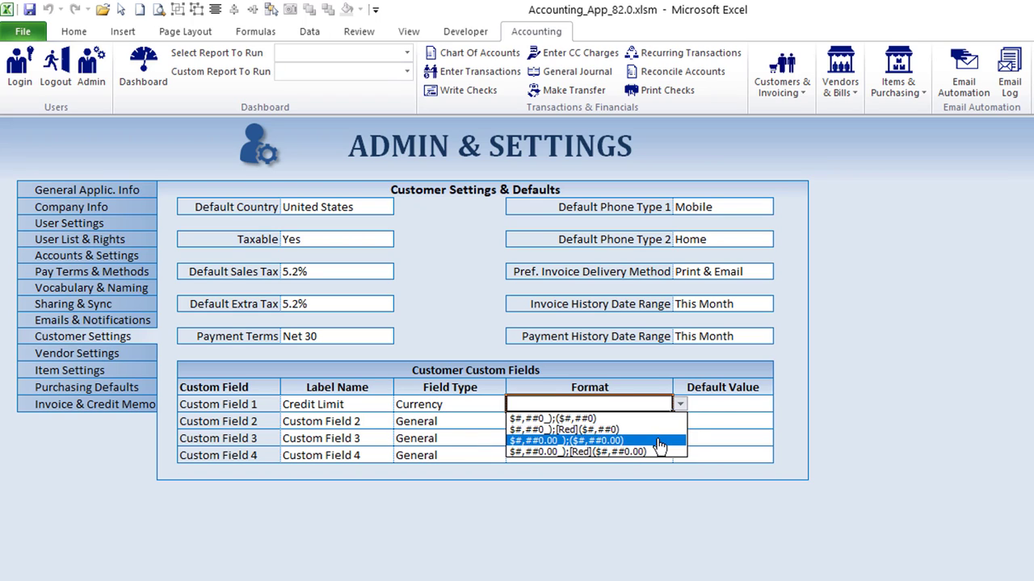
pyautogui.click(657, 441)
pyautogui.click(722, 407)
pyautogui.write('5')
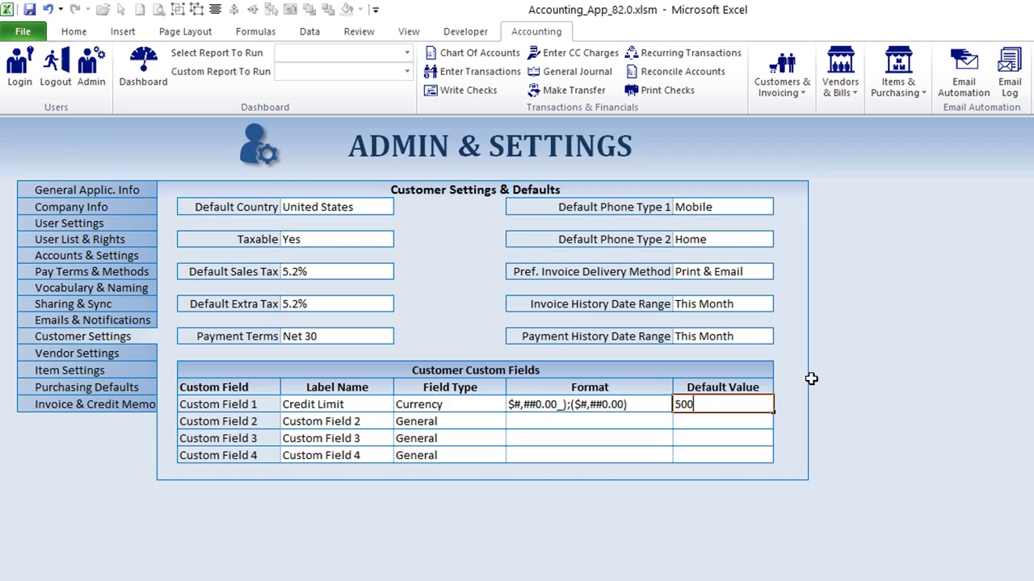
pyautogui.write('00')
pyautogui.press('Return')
# Set both Custom Field 2 and Custom Field 3 to the List field type.
pyautogui.click(437, 420)
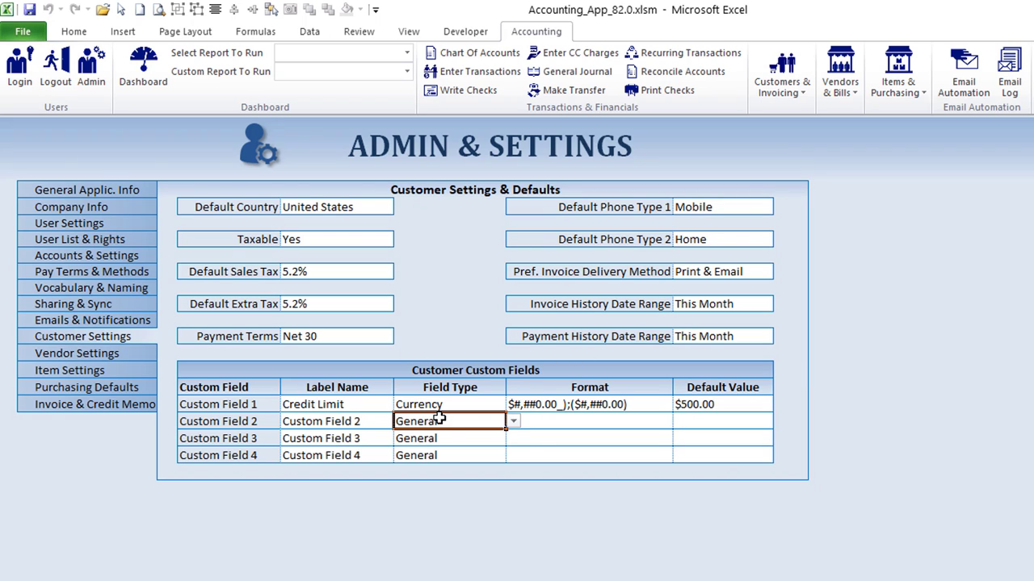
pyautogui.click(512, 423)
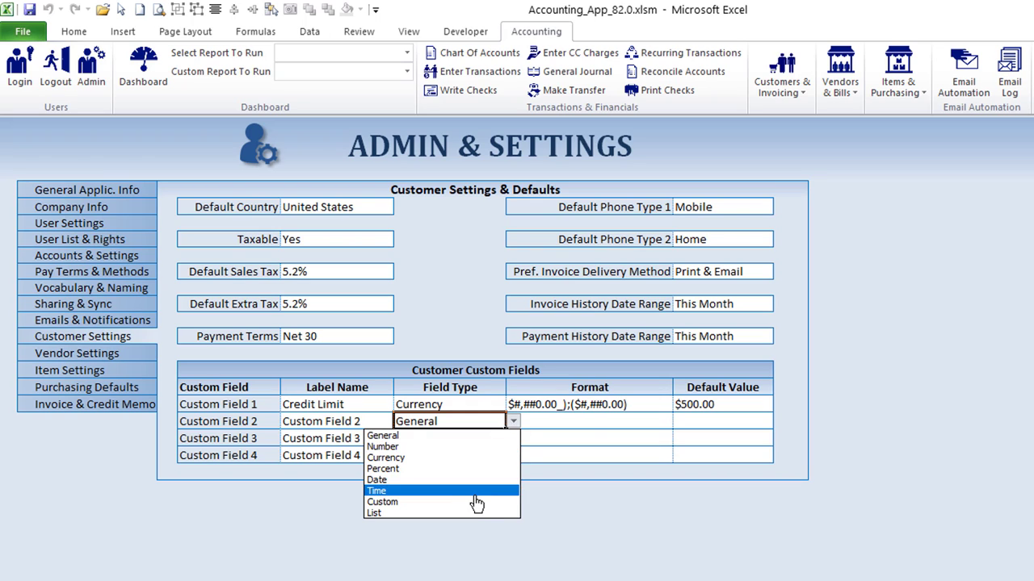
pyautogui.click(472, 515)
pyautogui.click(537, 422)
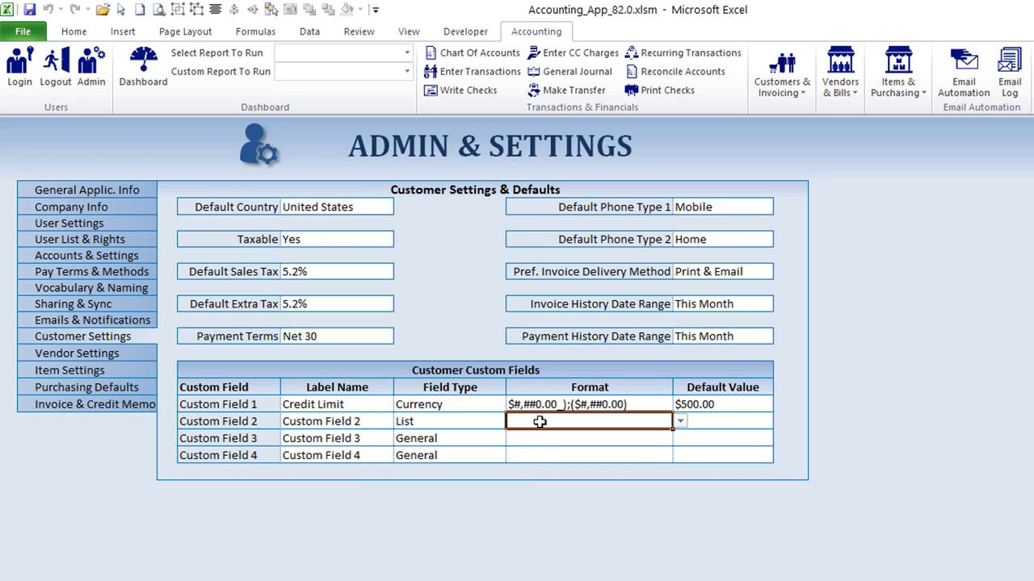
pyautogui.click(680, 424)
pyautogui.click(680, 424)
pyautogui.click(477, 422)
pyautogui.click(343, 426)
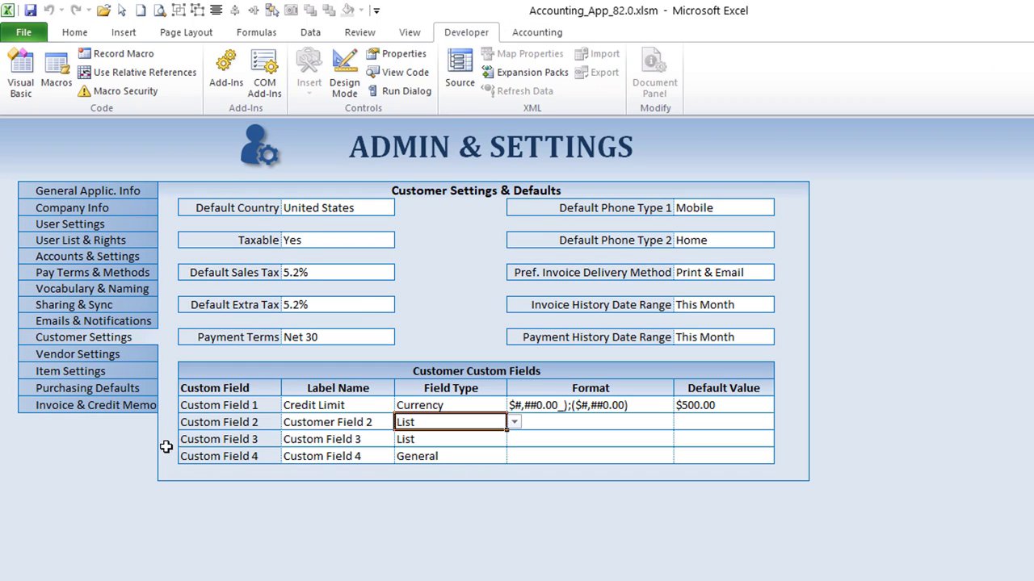
pyautogui.click(316, 444)
# Label Custom Field 2 'Customer Type' and give it the currency format.
pyautogui.click(334, 421)
pyautogui.write('Cus')
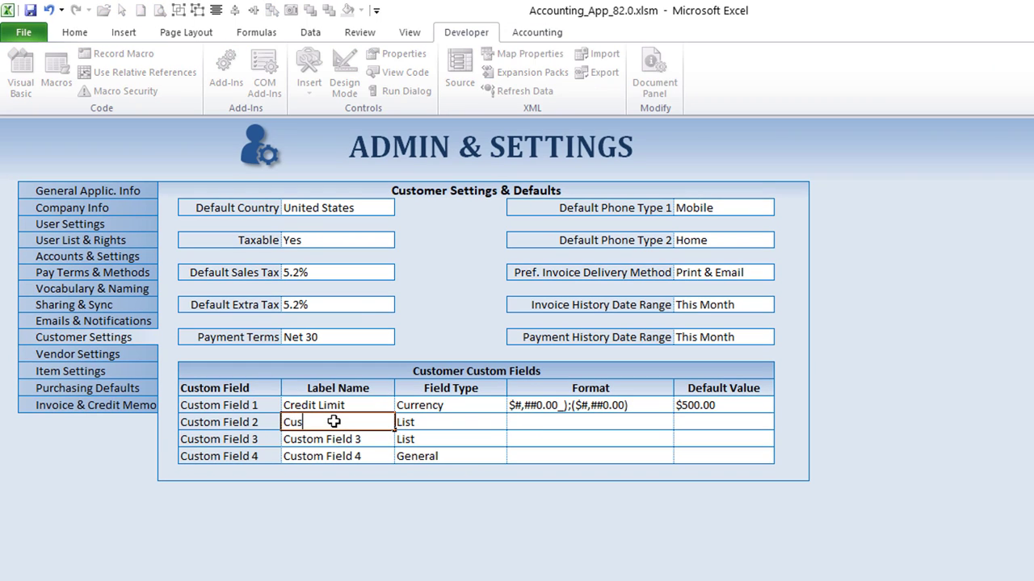
pyautogui.press('Tab')
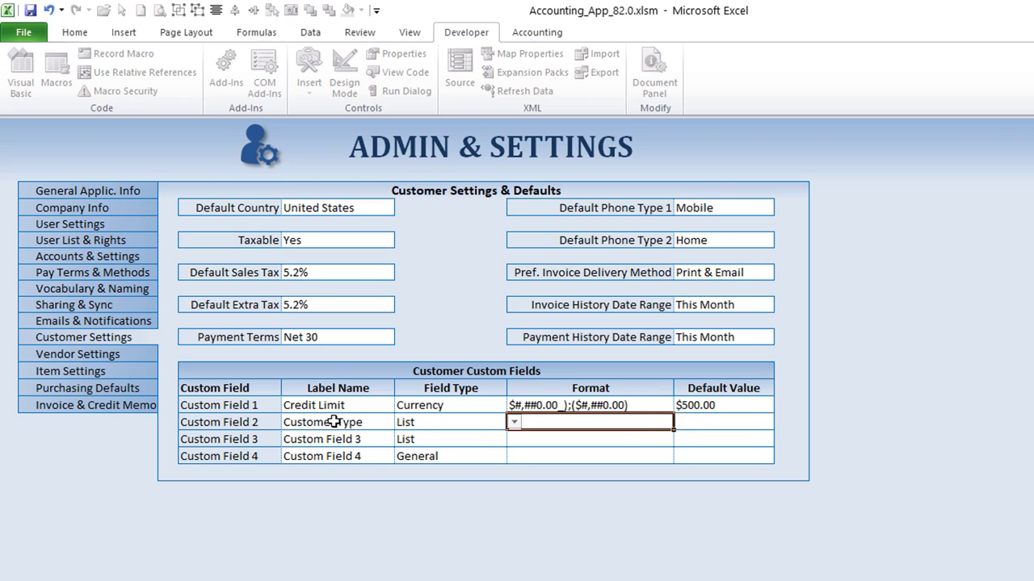
pyautogui.click(681, 421)
pyautogui.click(614, 513)
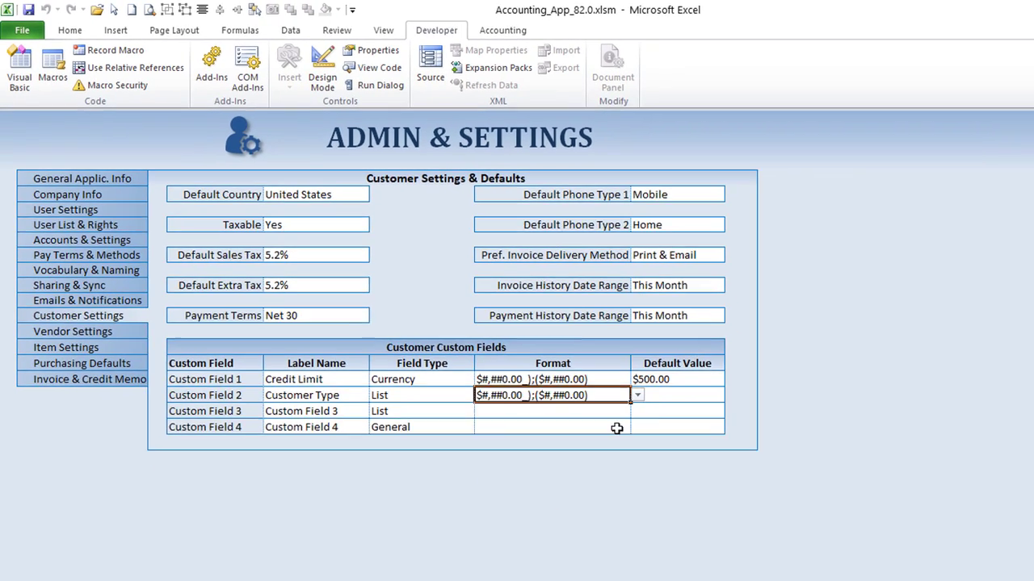
pyautogui.click(749, 422)
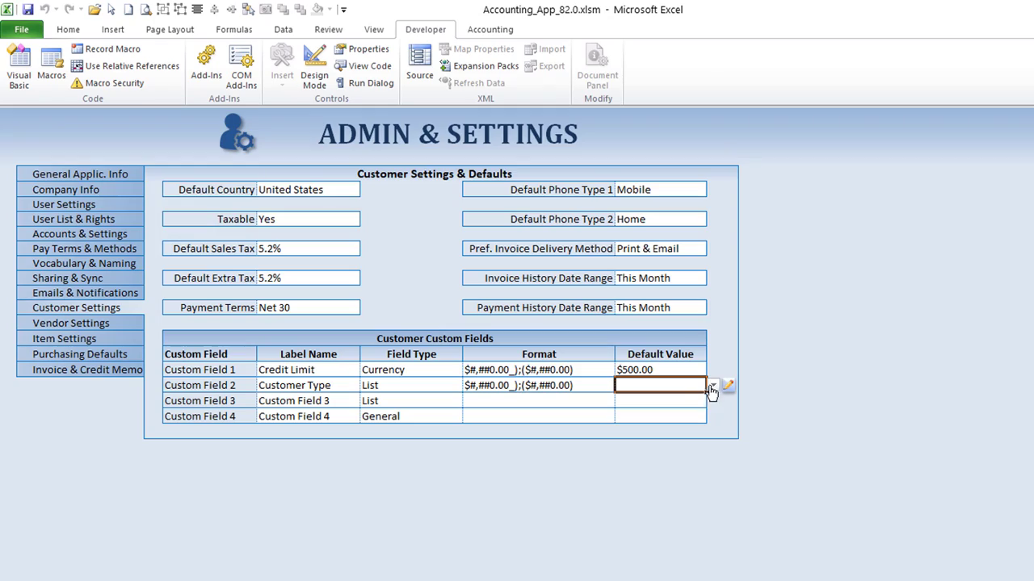
# Pick a custom-list entry as Custom Field 2's default value.
pyautogui.click(729, 385)
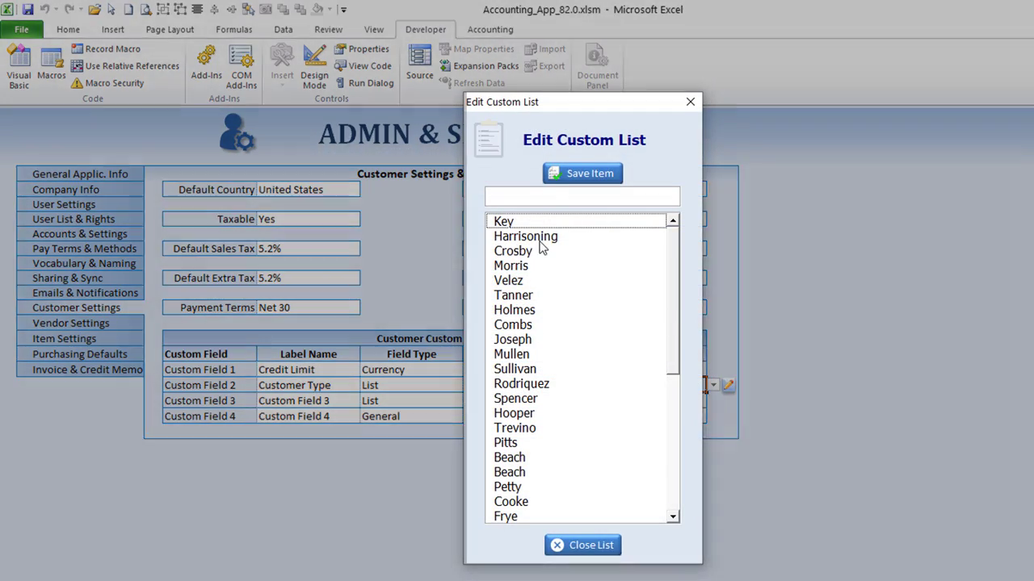
pyautogui.click(532, 239)
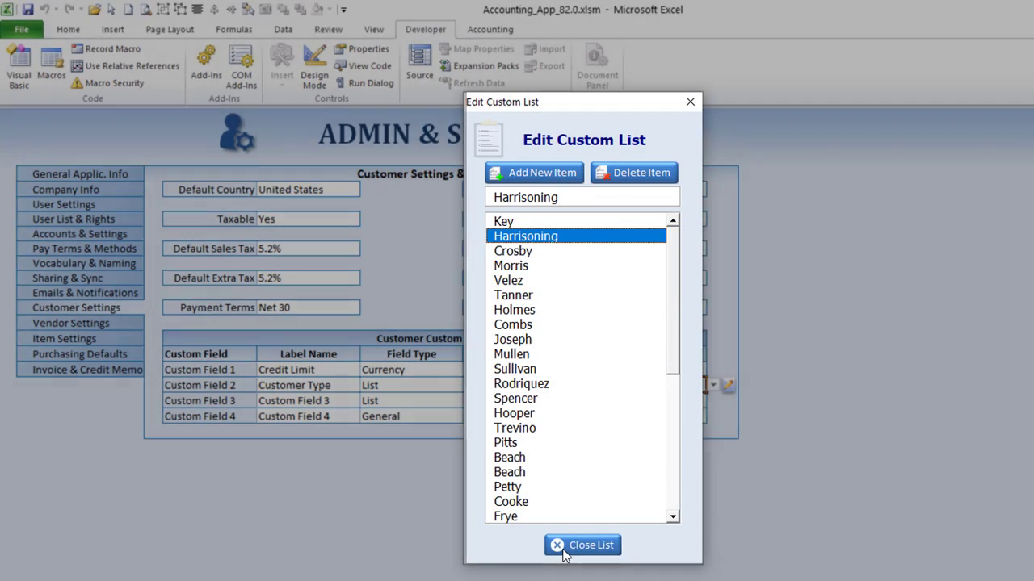
pyautogui.click(690, 102)
# Set Custom Field 3's default value to List 3 Test 3 from its custom list.
pyautogui.click(437, 407)
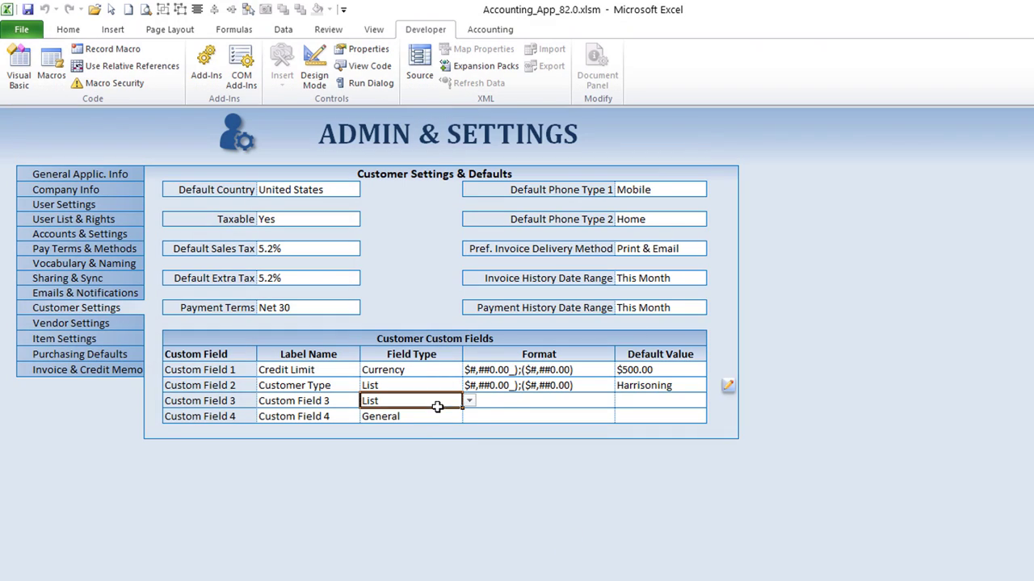
pyautogui.click(500, 404)
pyautogui.click(669, 401)
pyautogui.click(726, 404)
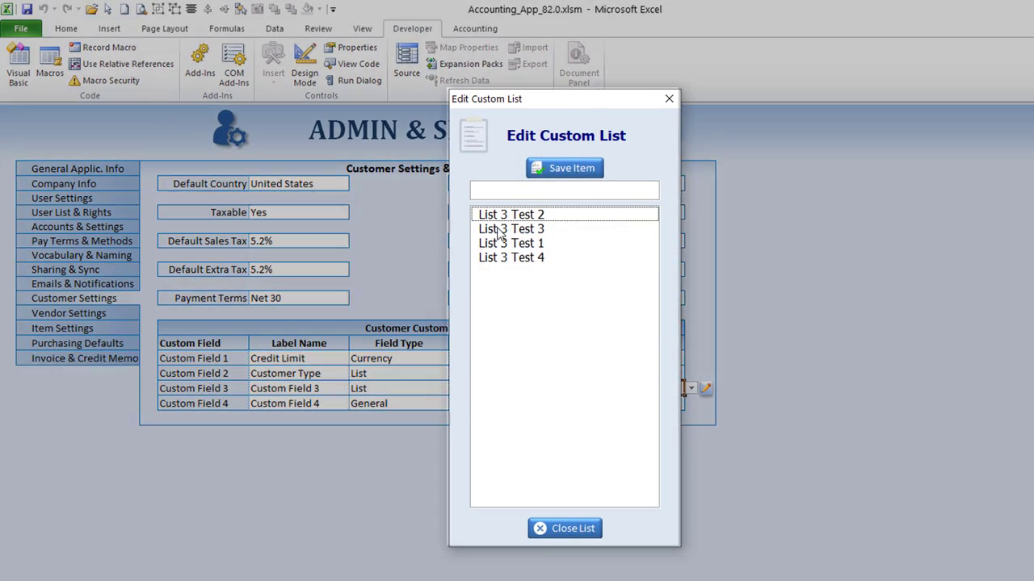
pyautogui.click(521, 265)
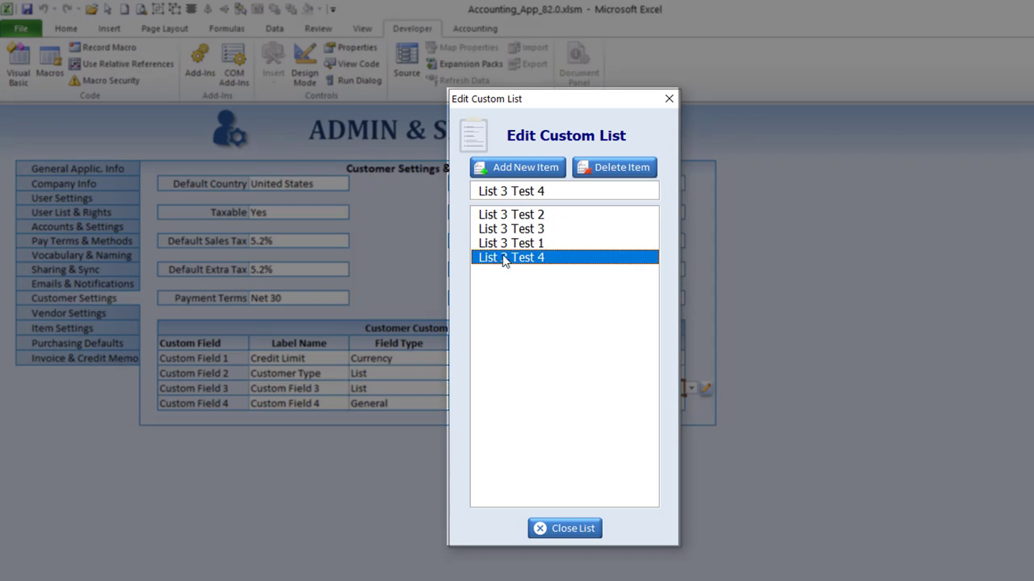
pyautogui.click(498, 231)
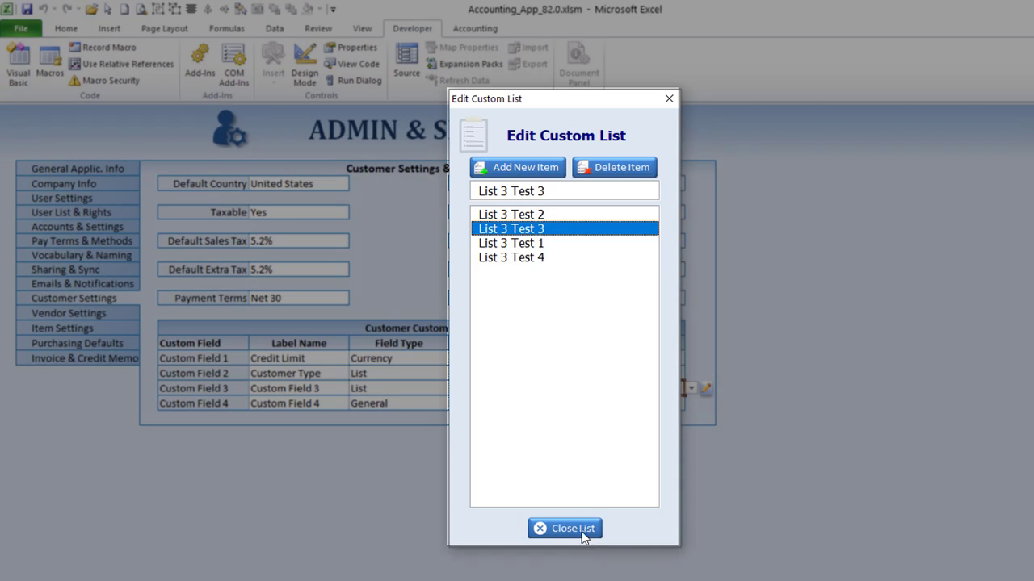
pyautogui.click(581, 528)
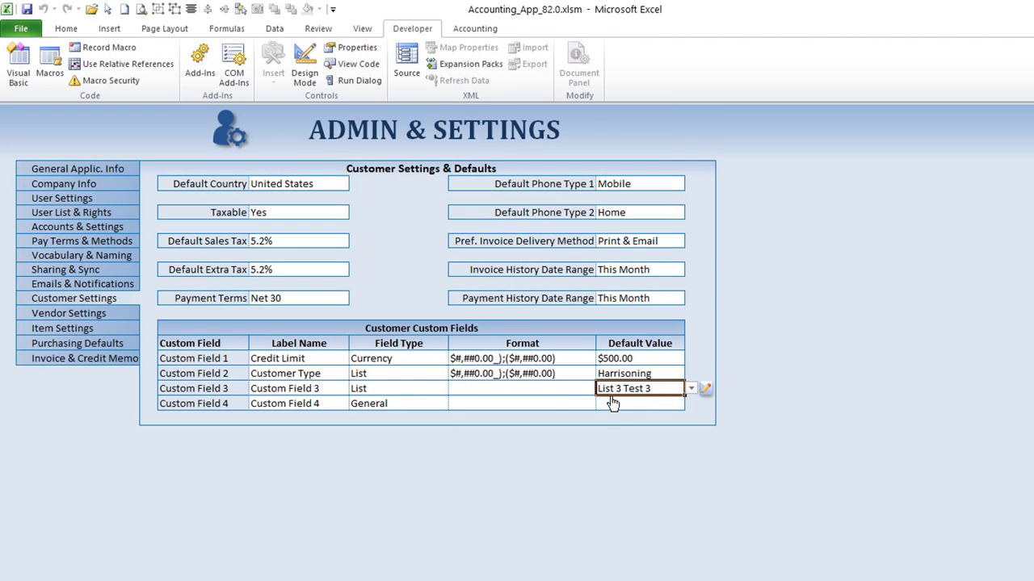
pyautogui.click(543, 389)
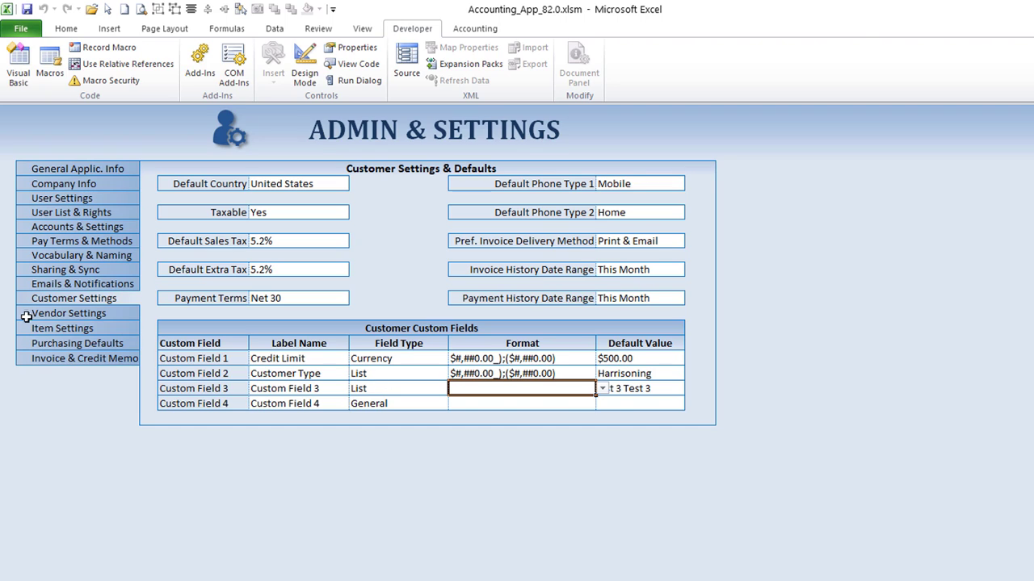
# Browse Vendor Settings and Item Settings, then move on to Purchasing Defaults.
pyautogui.click(117, 314)
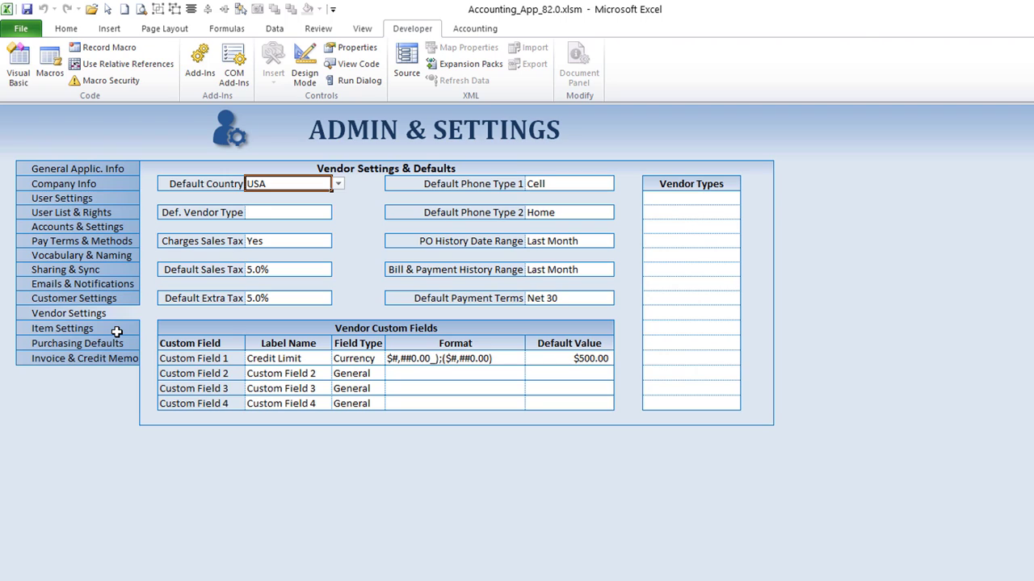
pyautogui.click(117, 330)
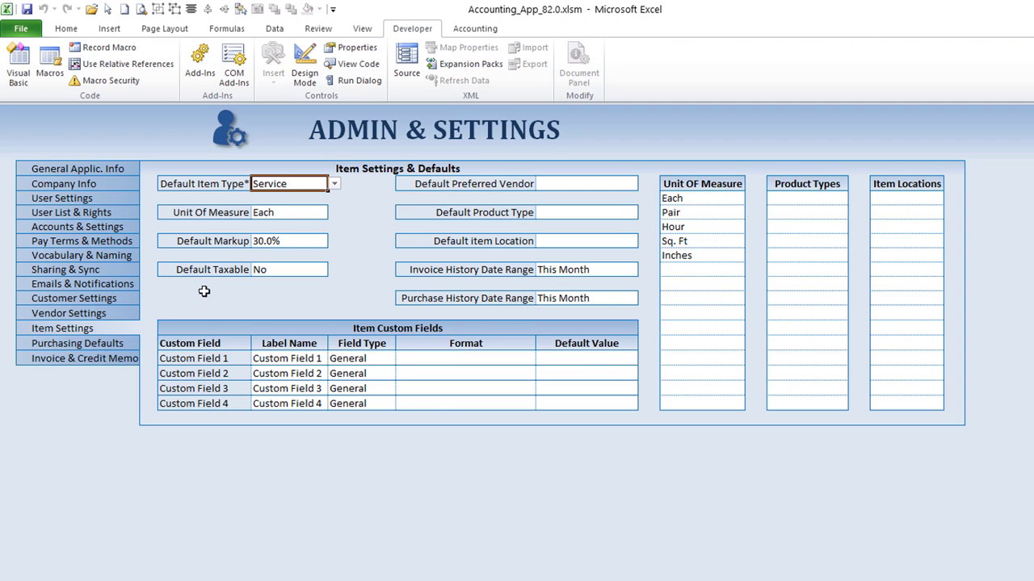
pyautogui.click(109, 344)
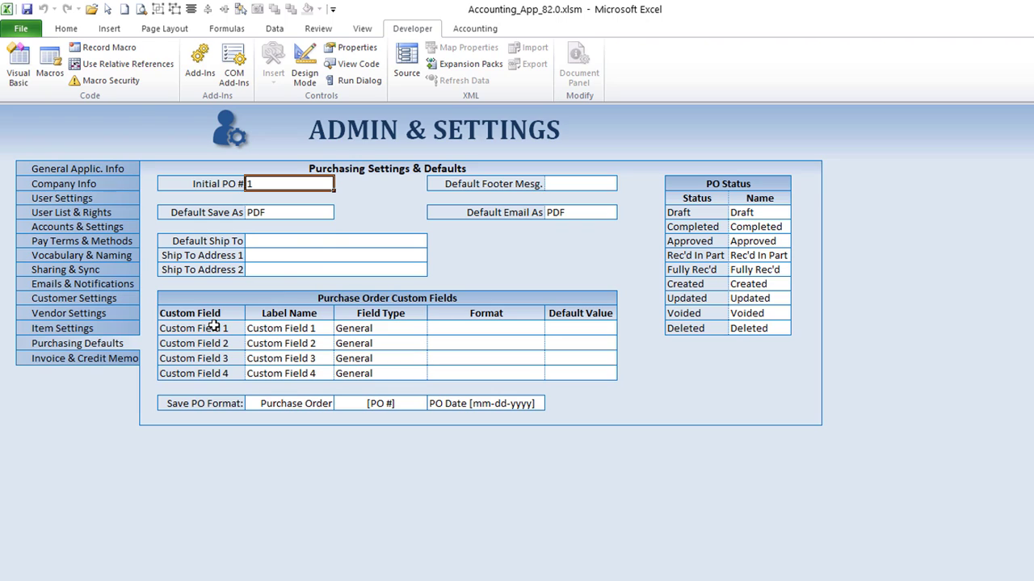
# Choose Summer Specials as the default purchase order footer message.
pyautogui.click(289, 239)
pyautogui.click(597, 184)
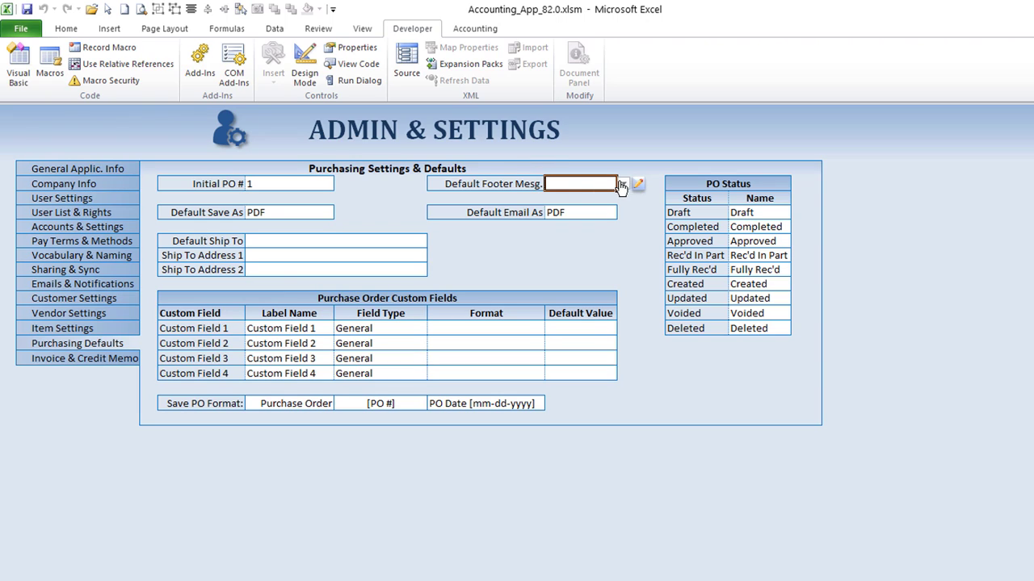
pyautogui.click(624, 184)
pyautogui.click(568, 208)
# Preview the Xmas Special, Grand Opening Promo, Thank You, Summer Specials and Come Back Soon footers.
pyautogui.click(638, 184)
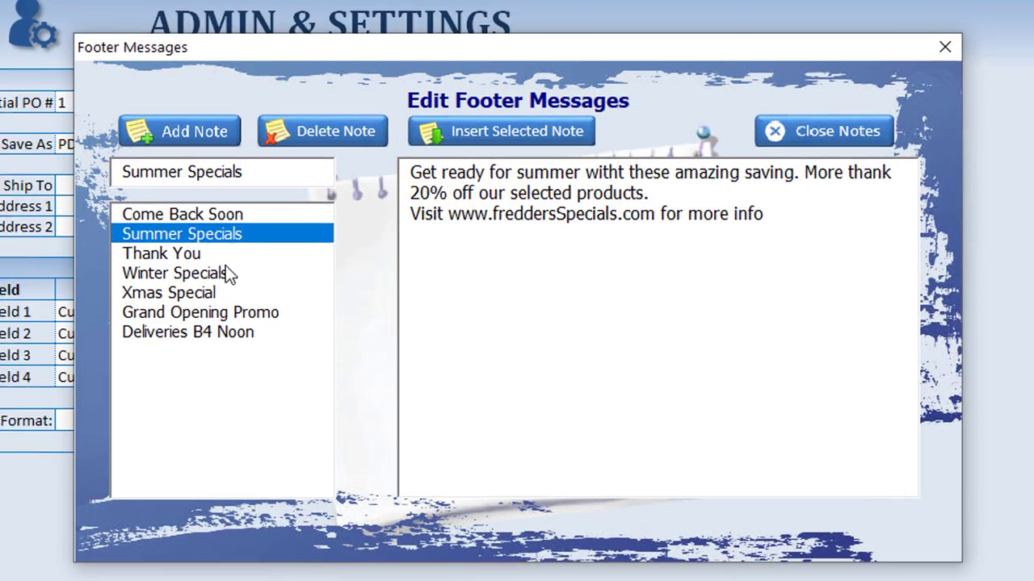
pyautogui.click(166, 292)
pyautogui.click(174, 312)
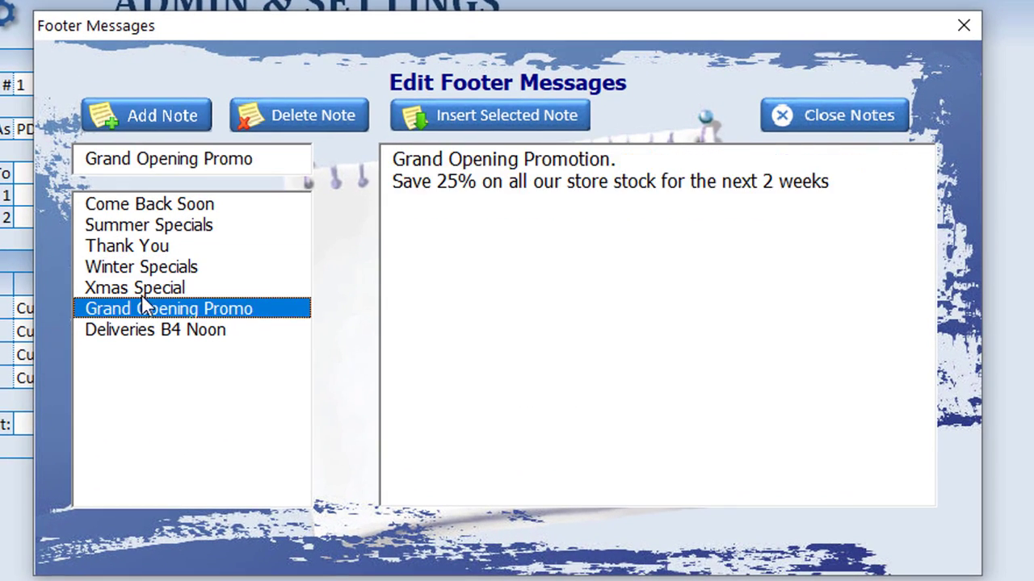
pyautogui.click(170, 253)
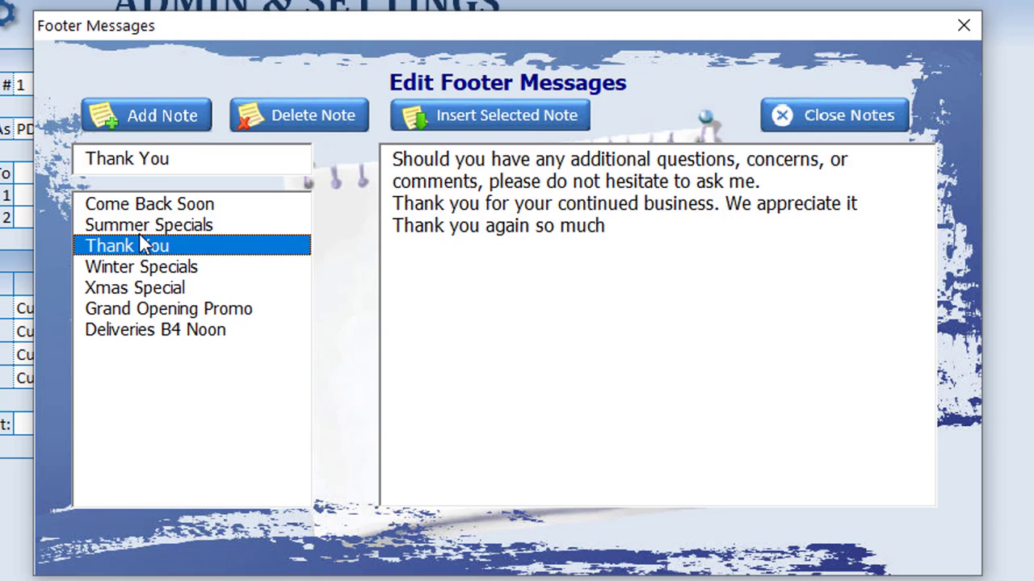
pyautogui.click(143, 226)
pyautogui.click(145, 205)
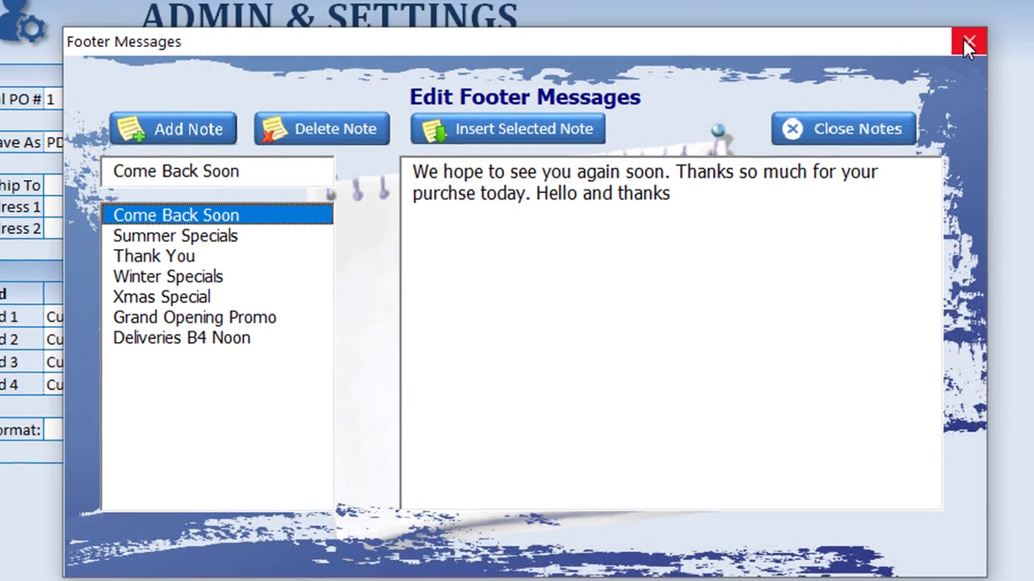
pyautogui.click(964, 25)
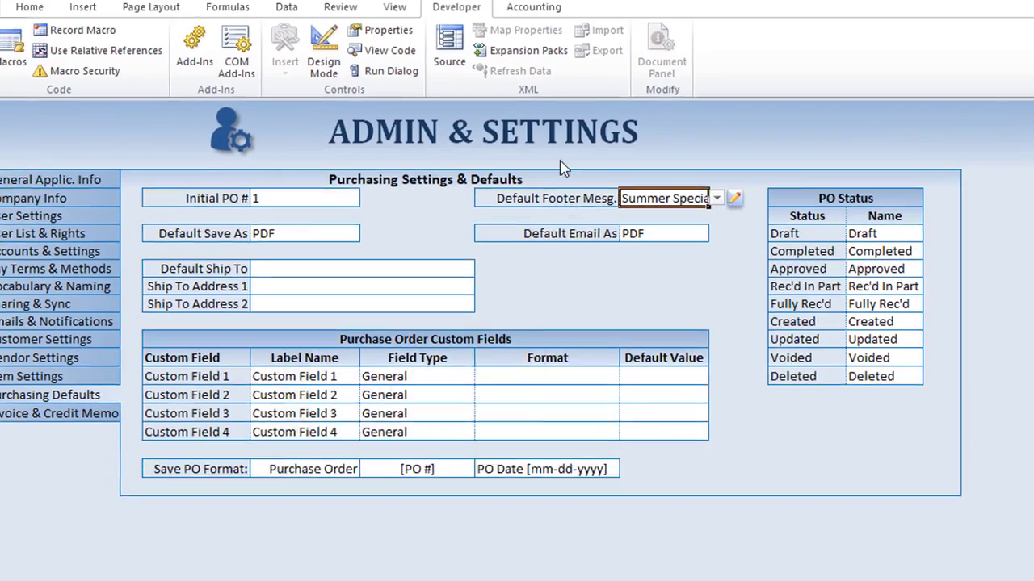
# Check the invoice save-as and e-mail format defaults, then go to the Dashboard.
pyautogui.click(24, 413)
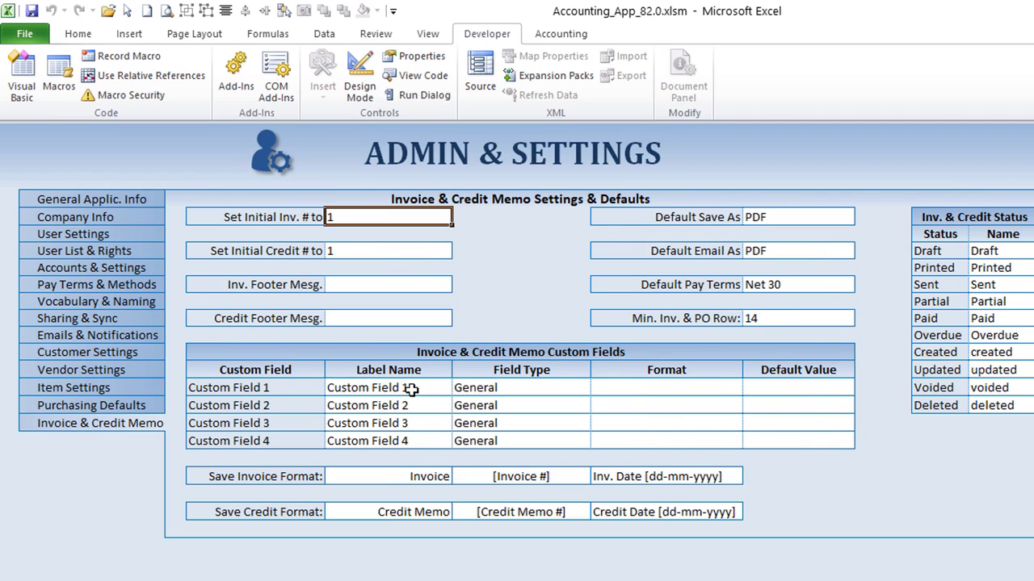
pyautogui.click(798, 218)
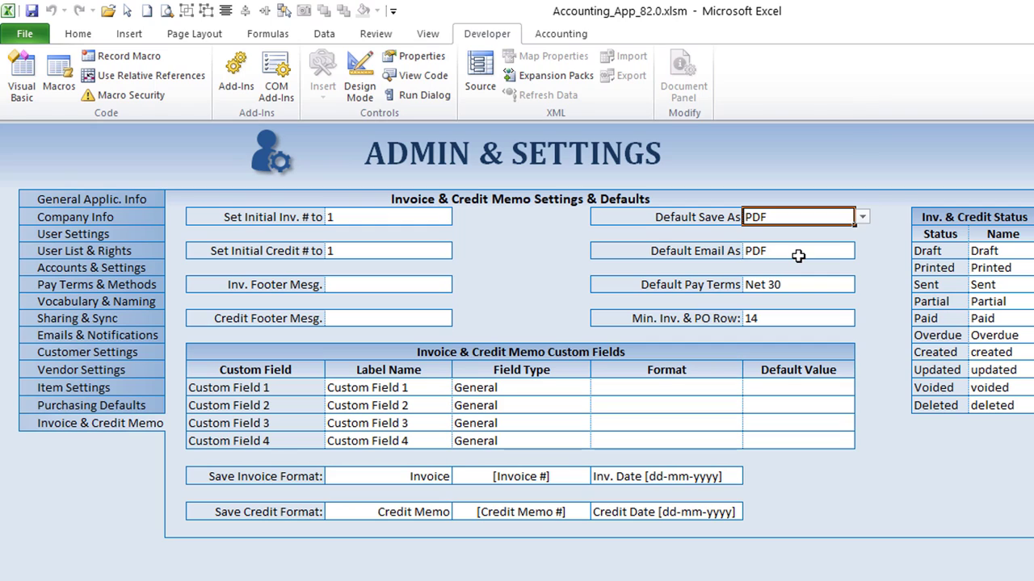
pyautogui.click(798, 255)
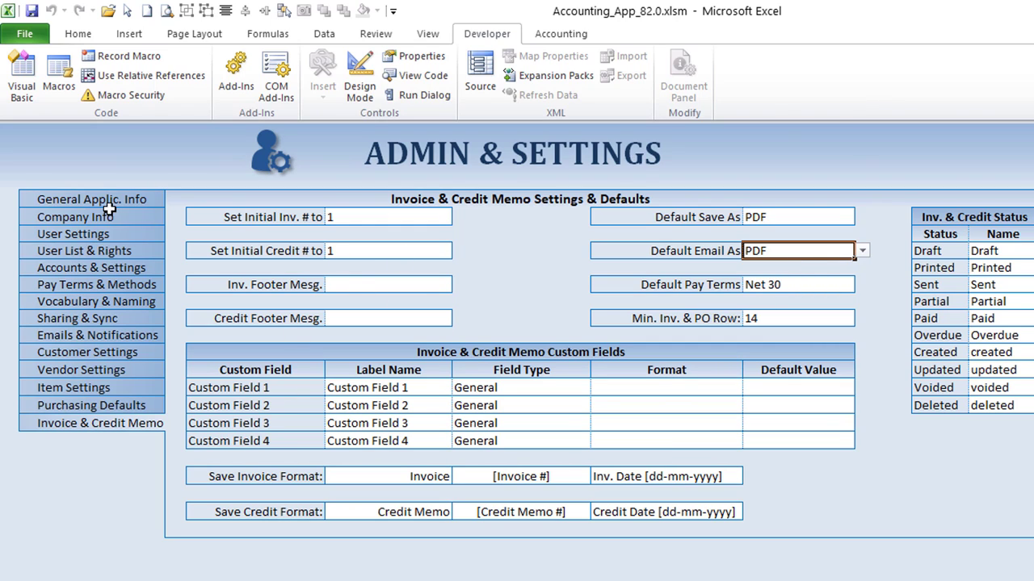
pyautogui.click(563, 37)
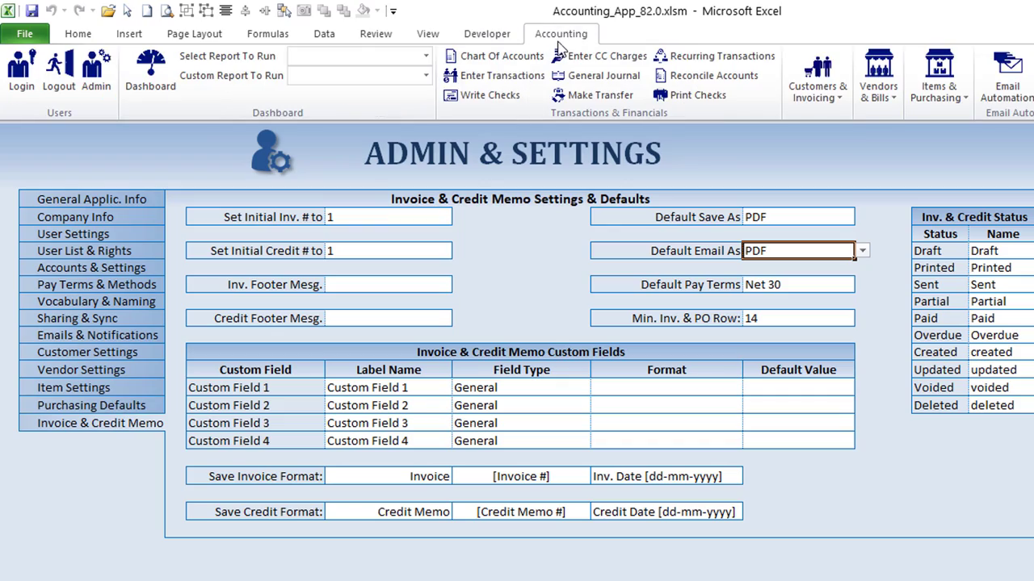
pyautogui.click(146, 71)
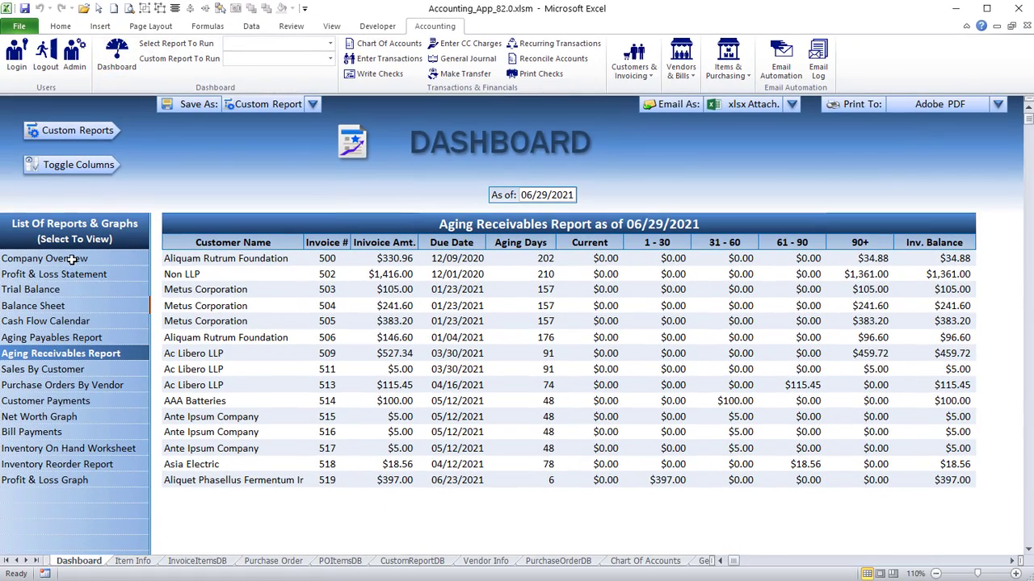
# Show the Profit & Loss Statement, expanding and collapsing Materials Sold and Materials & Services.
pyautogui.click(78, 283)
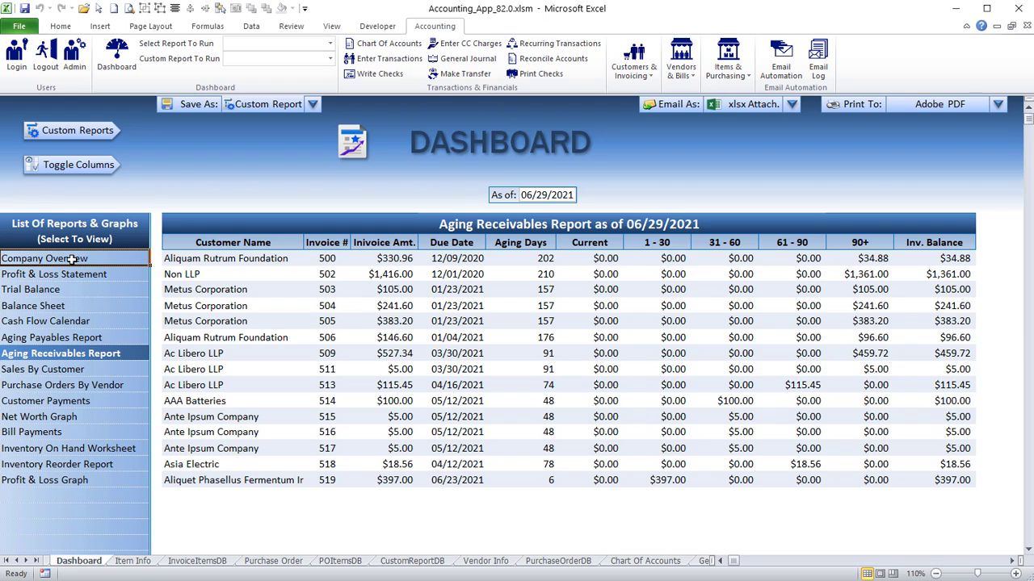
pyautogui.click(71, 274)
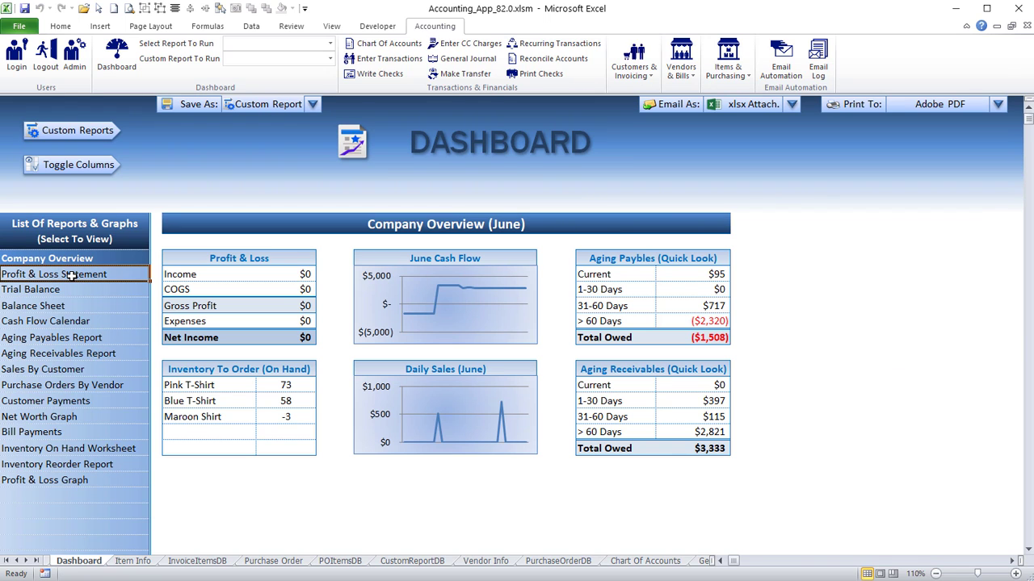
pyautogui.click(260, 258)
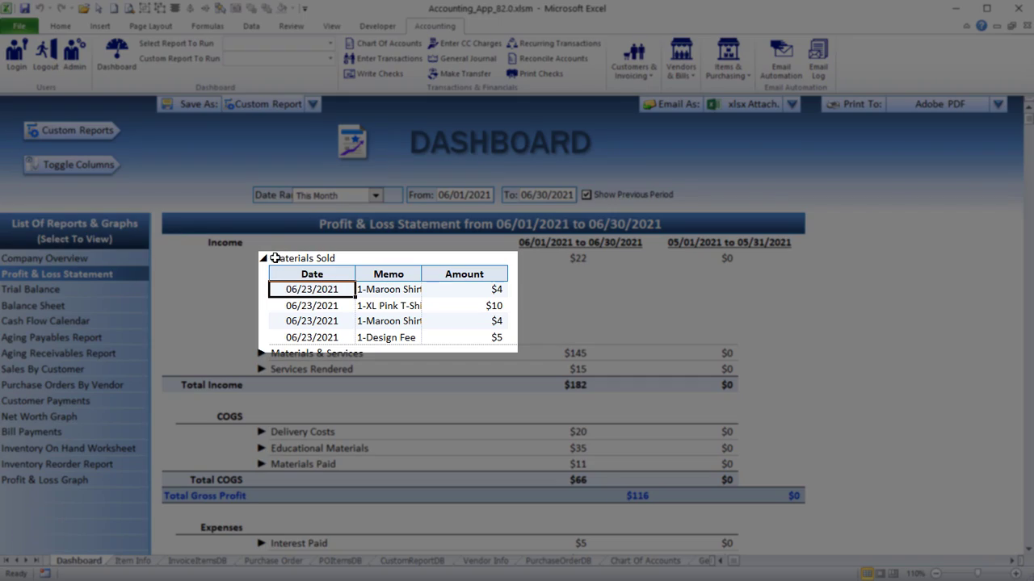
pyautogui.click(261, 258)
pyautogui.click(261, 275)
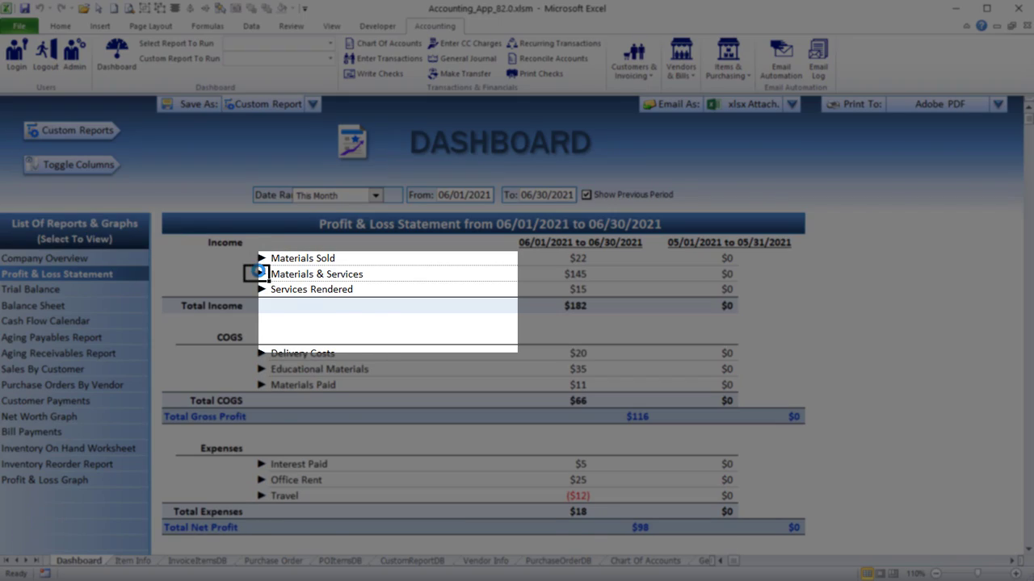
pyautogui.click(260, 275)
# Try the 1st 1/2 Month date range, then return to This Month.
pyautogui.click(375, 196)
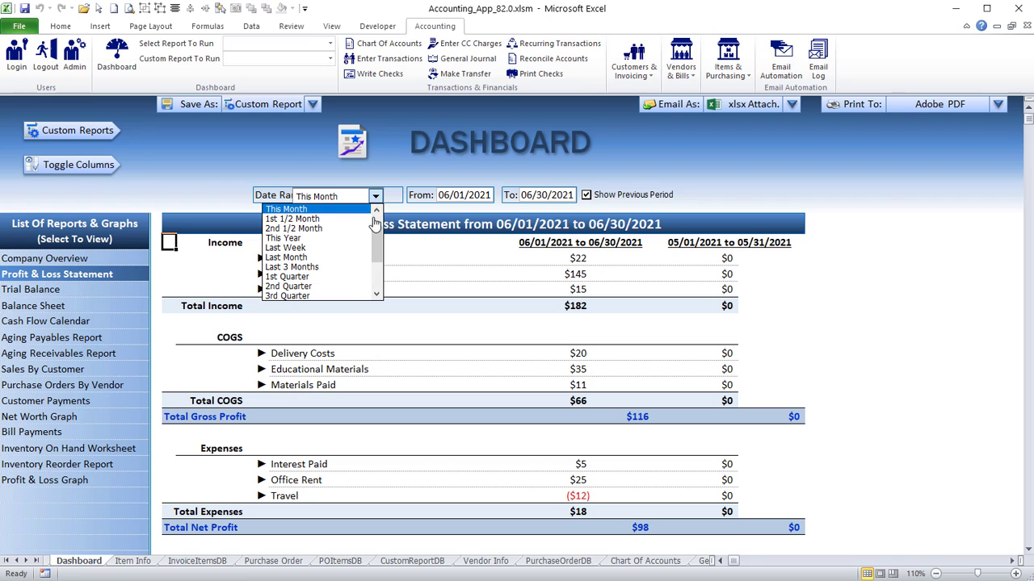
pyautogui.moveTo(377, 257); pyautogui.dragTo(377, 222)
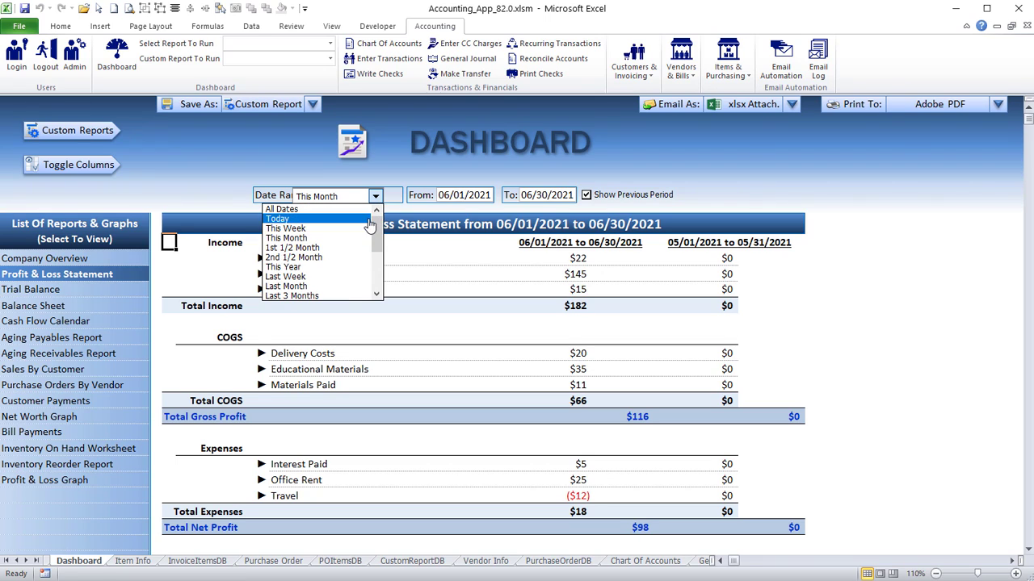
pyautogui.click(364, 248)
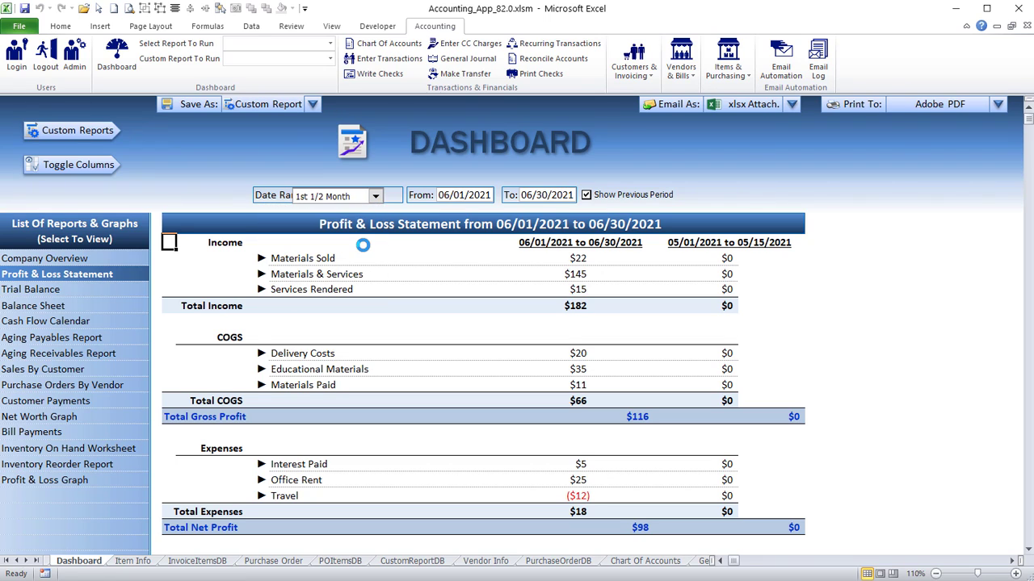
pyautogui.click(375, 198)
pyautogui.scroll(2, 368, 218)
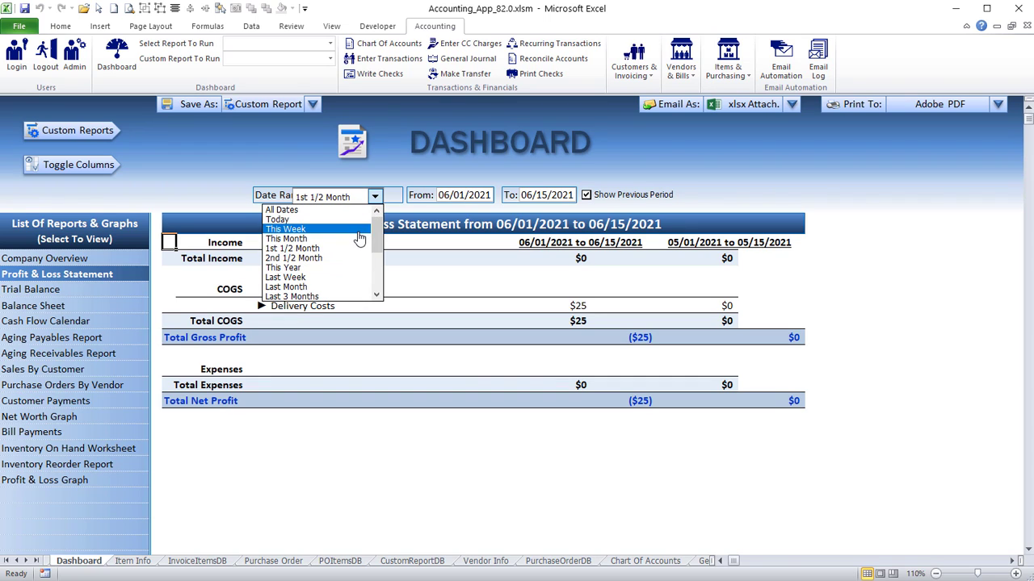
pyautogui.click(359, 246)
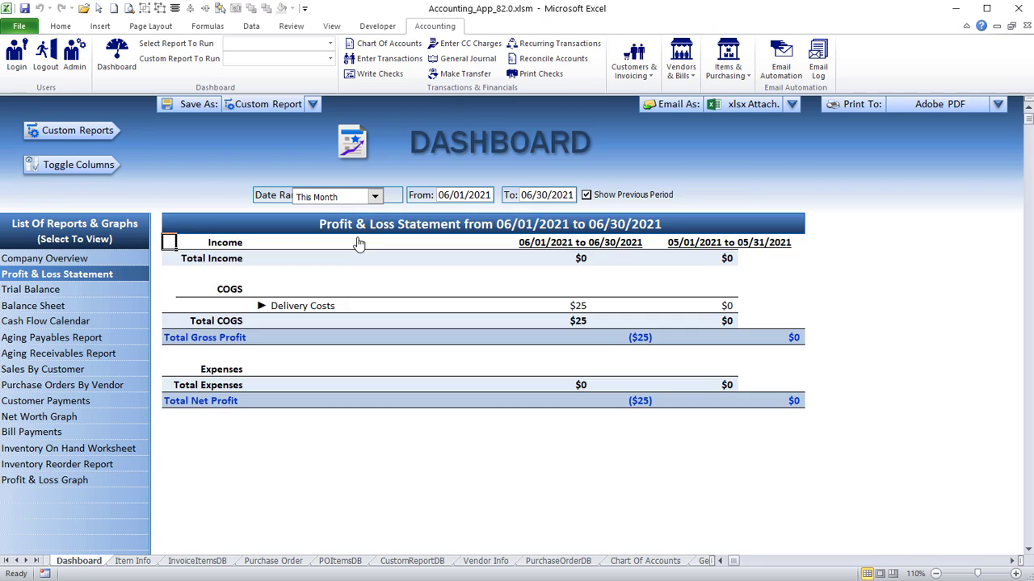
# Set the start date to 05/01/2021 and turn off Show Previous Period.
pyautogui.click(452, 194)
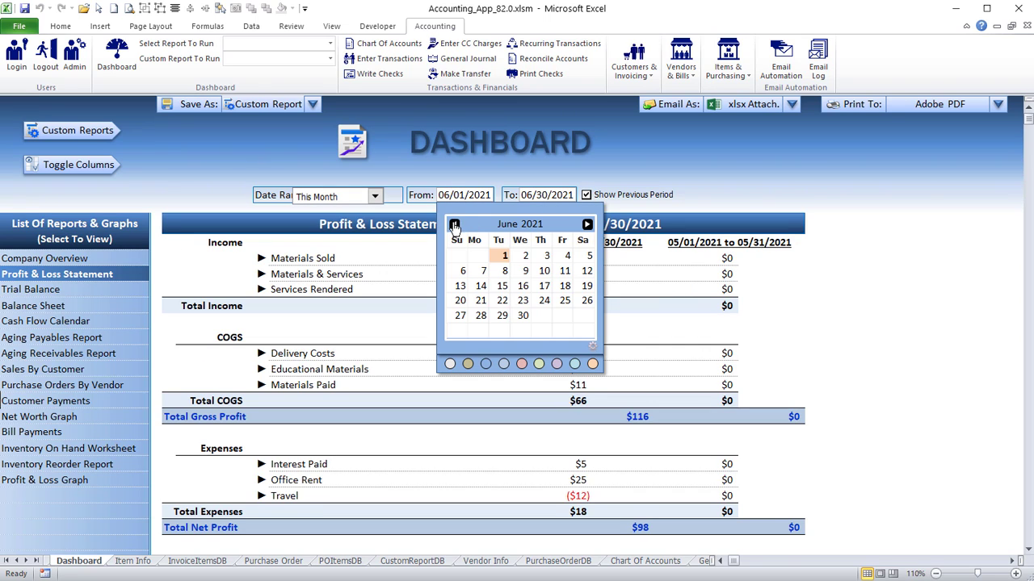
pyautogui.click(454, 224)
pyautogui.click(584, 252)
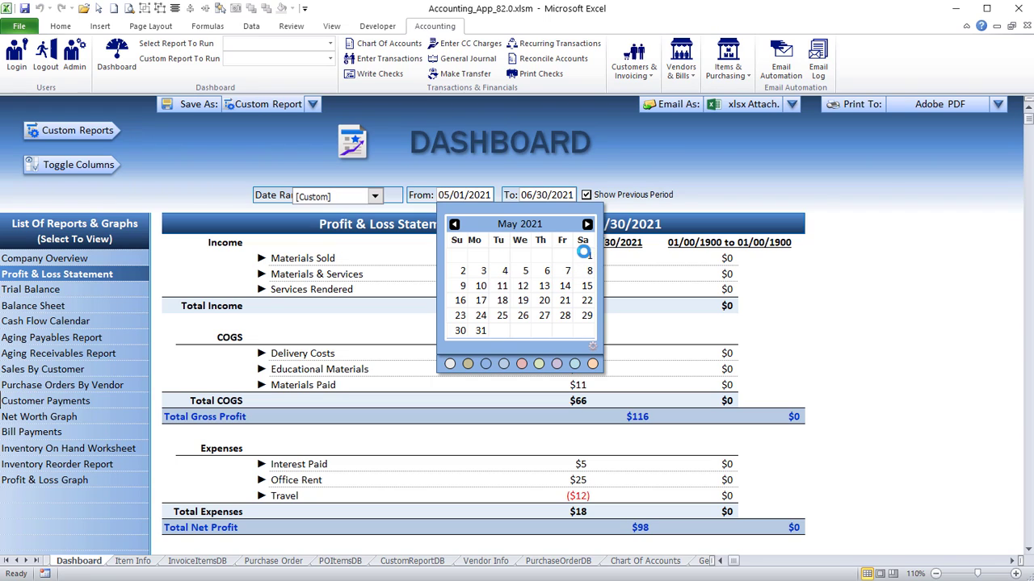
pyautogui.click(586, 195)
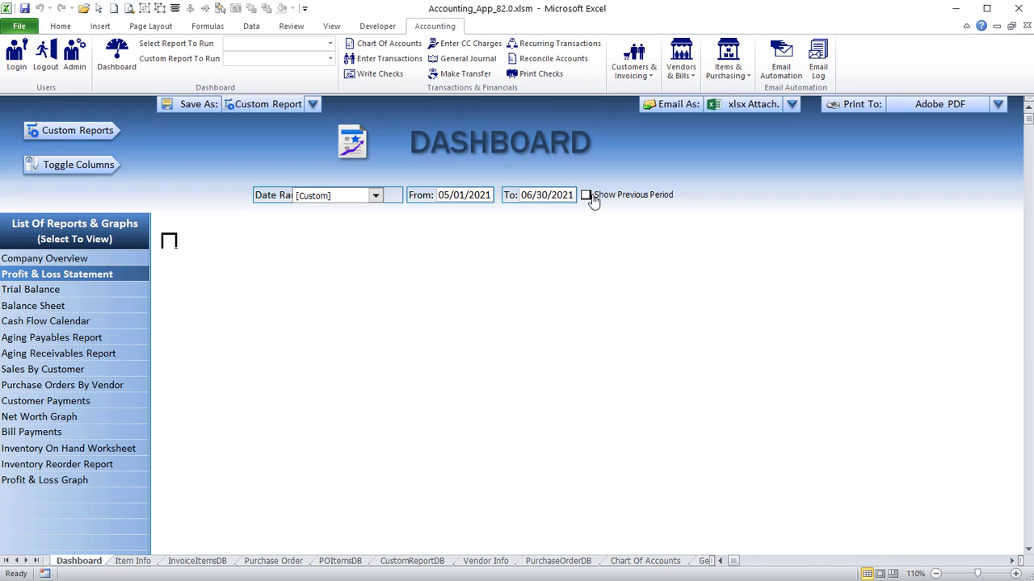
pyautogui.click(587, 196)
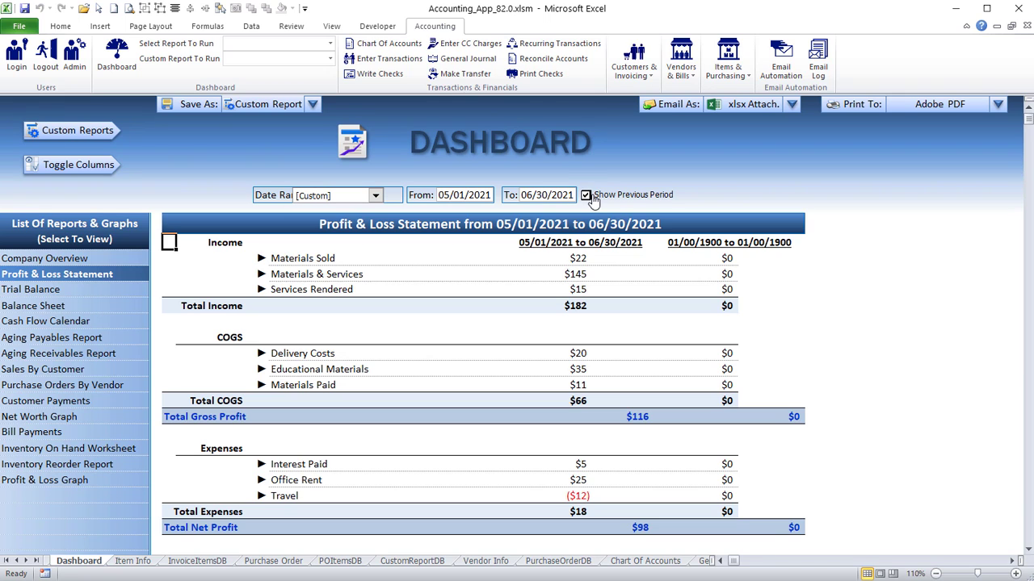
pyautogui.click(589, 197)
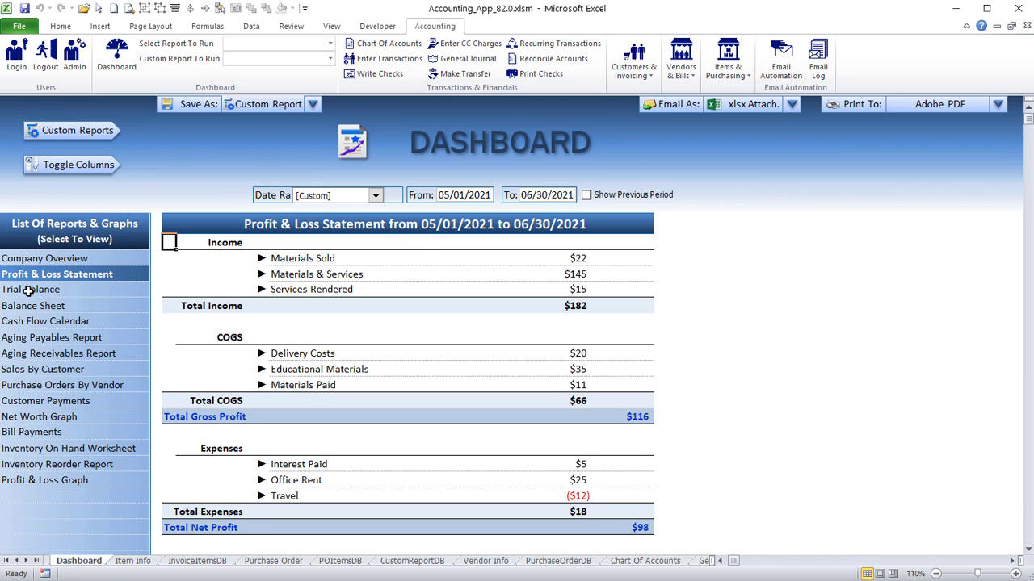
# Look through the Trial Balance and Balance Sheet reports, then bring up the Cash Flow Calendar.
pyautogui.click(33, 291)
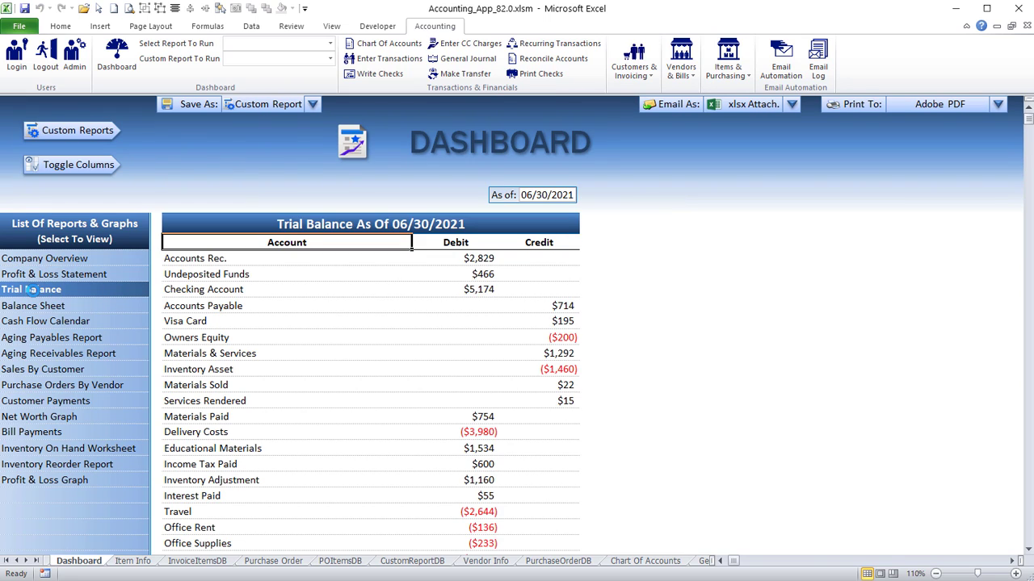
pyautogui.click(78, 308)
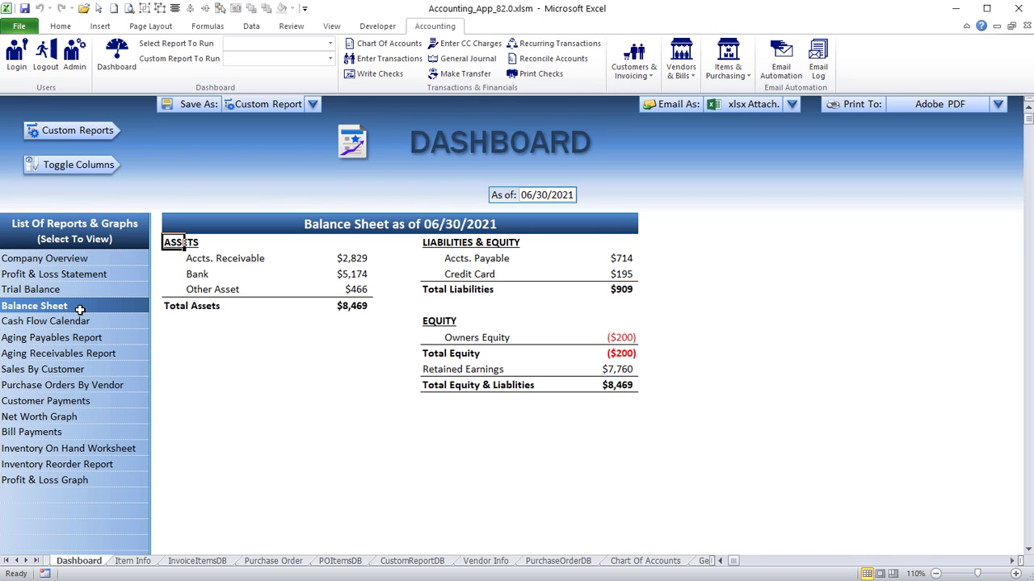
pyautogui.click(78, 321)
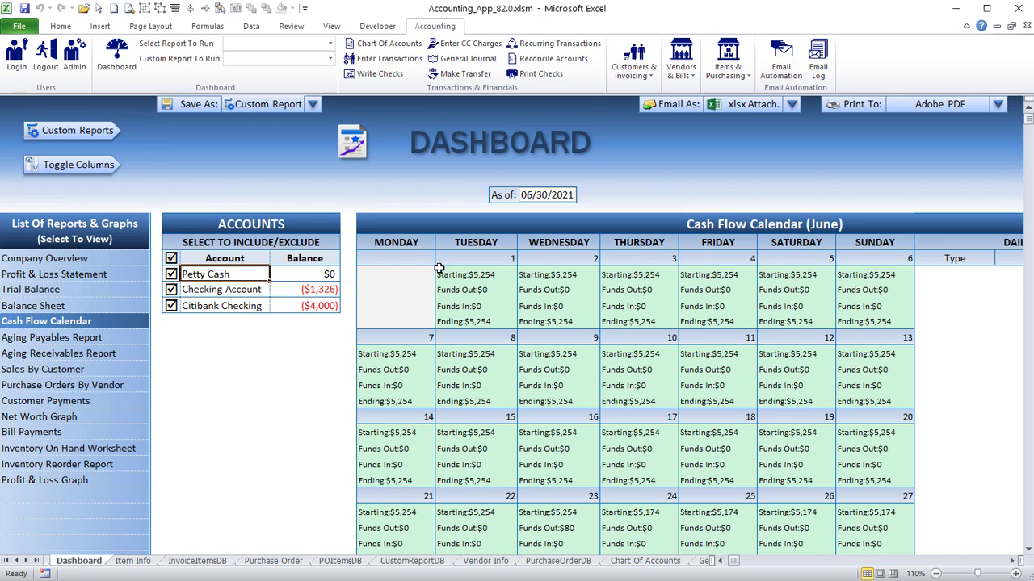
pyautogui.scroll(-4, 439, 268)
pyautogui.scroll(4, 418, 293)
# Set the Cash Flow Calendar as-of date to 07/01/2021 and toggle the Checking Account checkbox.
pyautogui.click(544, 196)
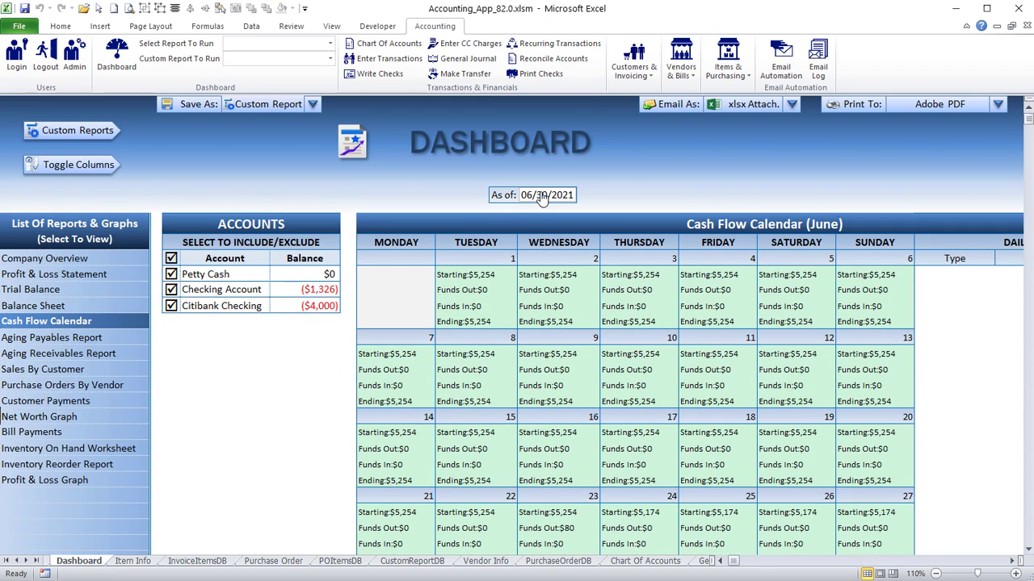
pyautogui.click(669, 225)
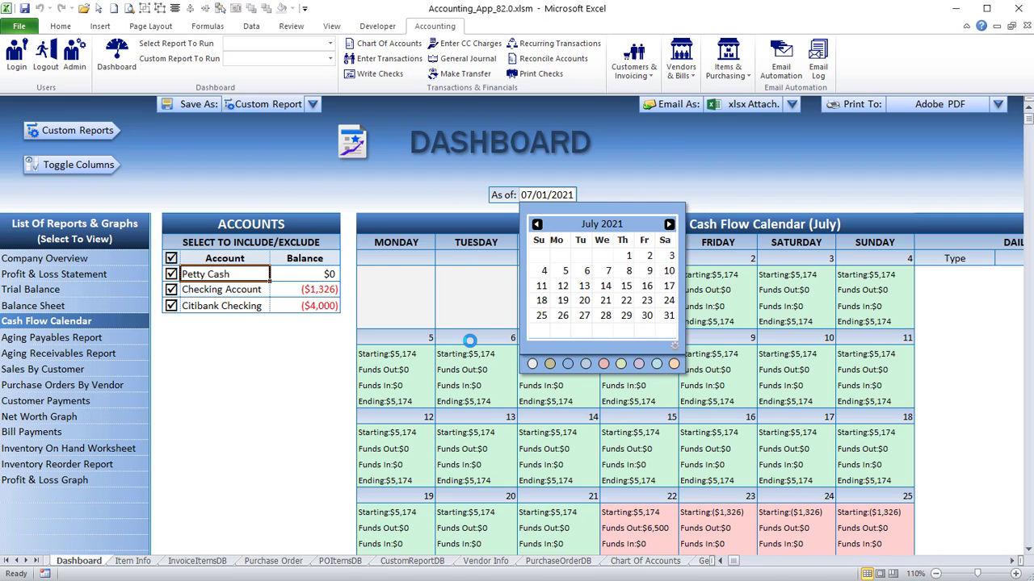
pyautogui.scroll(-1, 468, 343)
pyautogui.scroll(-1, 468, 343)
pyautogui.scroll(1, 524, 350)
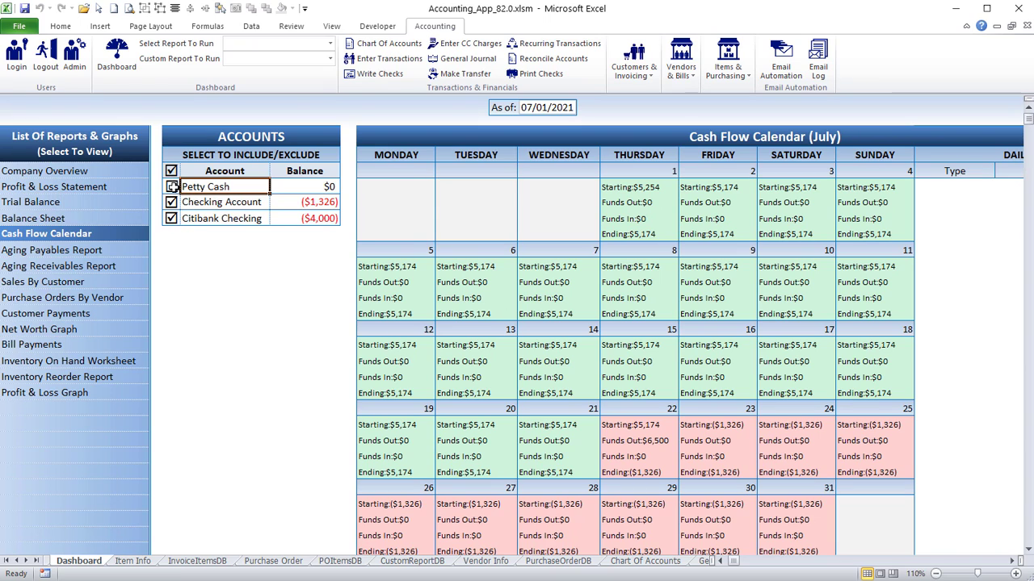
pyautogui.click(171, 202)
pyautogui.click(171, 215)
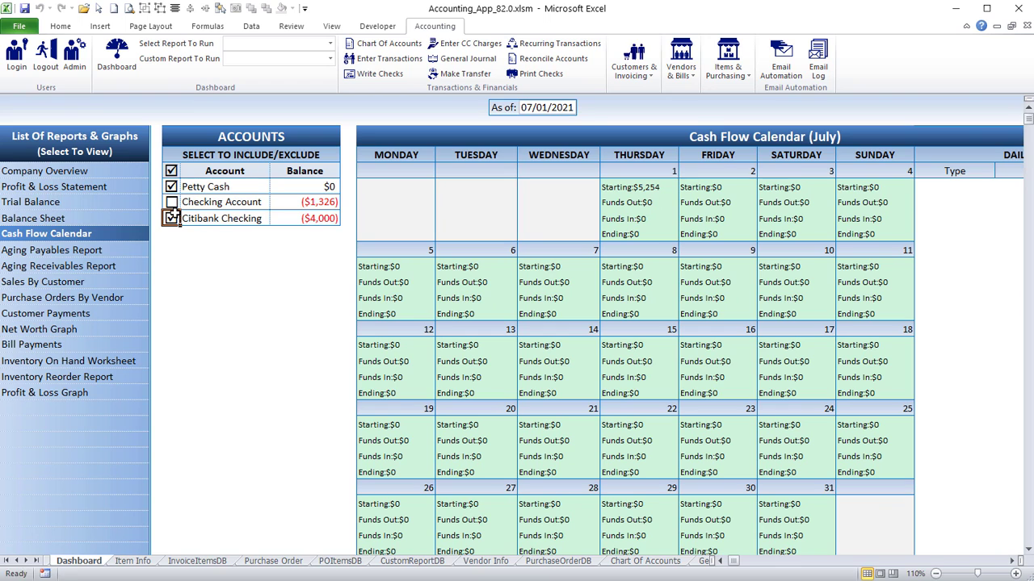
pyautogui.click(101, 252)
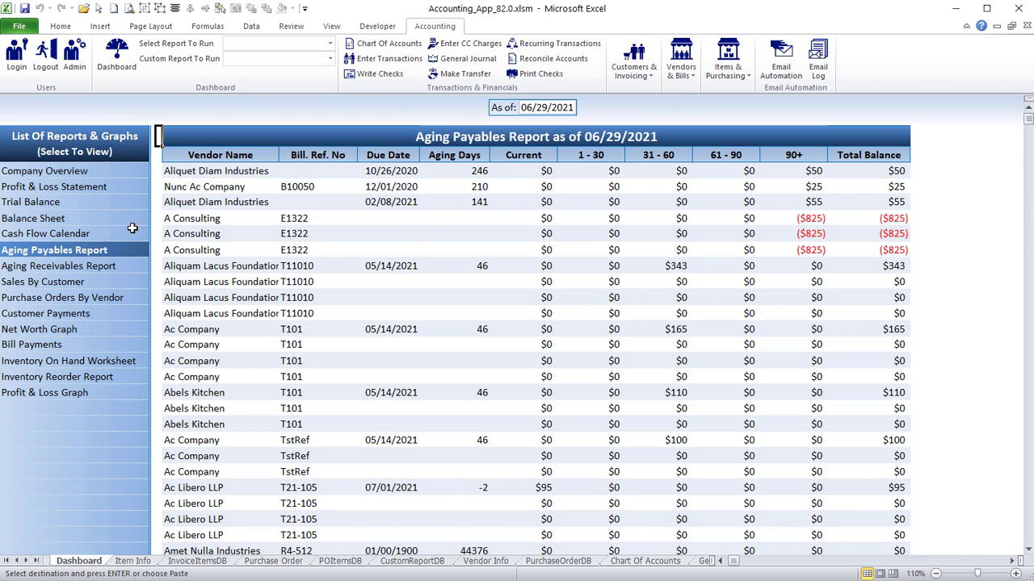
# Hide the Aging Days, Due Date and Bill. Ref. No columns in the Aging Payables Report.
pyautogui.scroll(1, 131, 254)
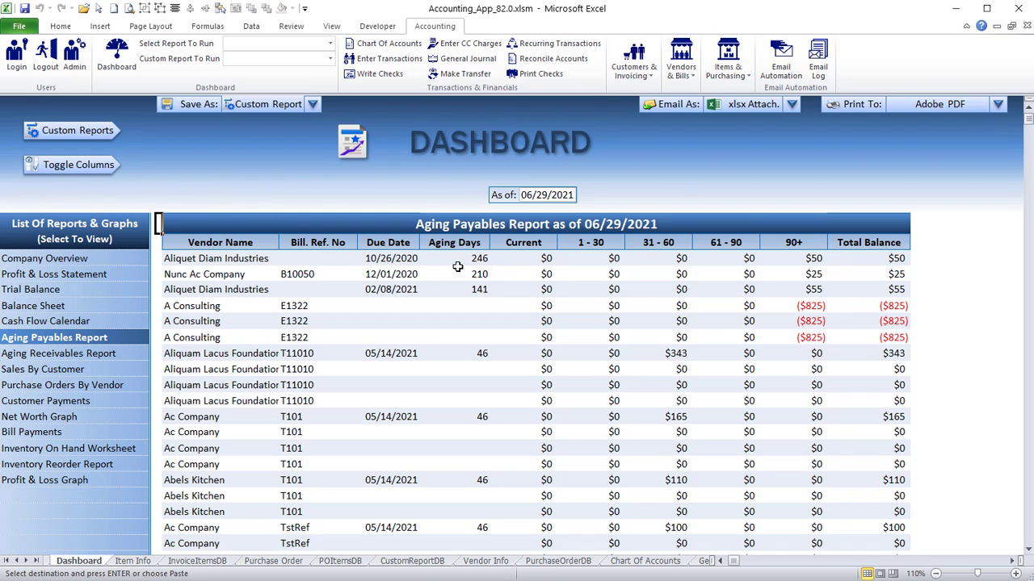
pyautogui.click(74, 170)
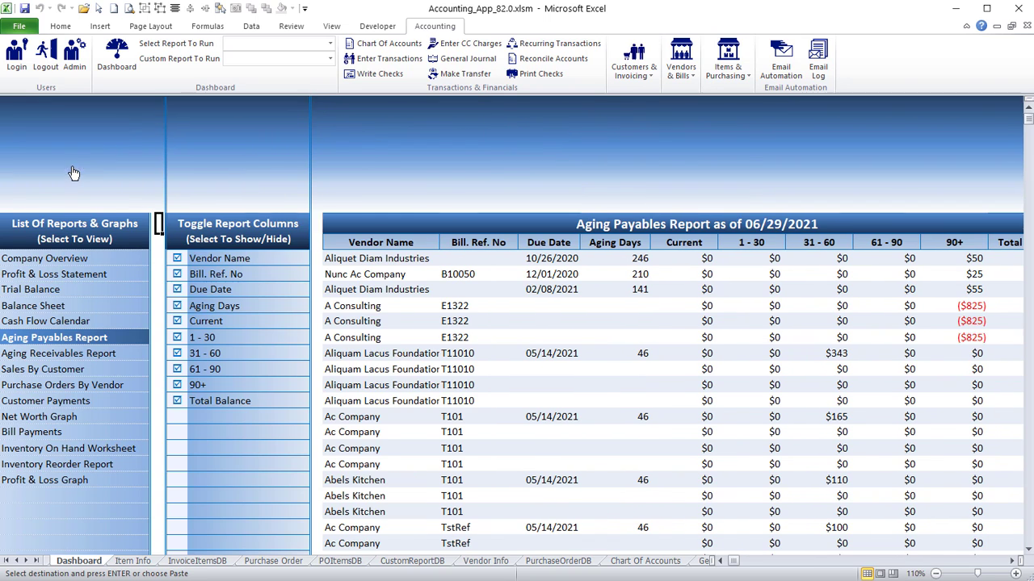
pyautogui.click(176, 305)
pyautogui.click(177, 289)
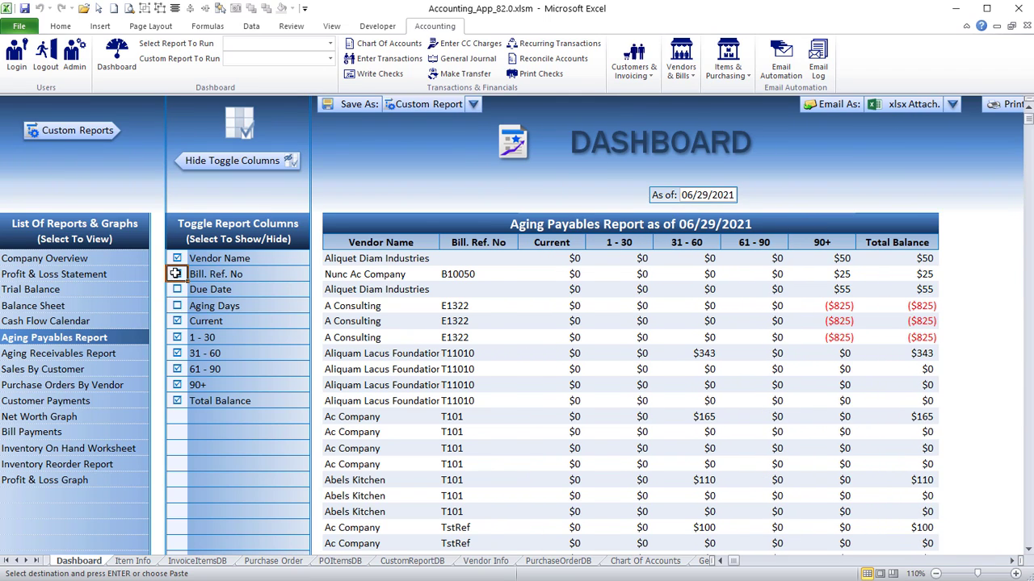
pyautogui.click(176, 274)
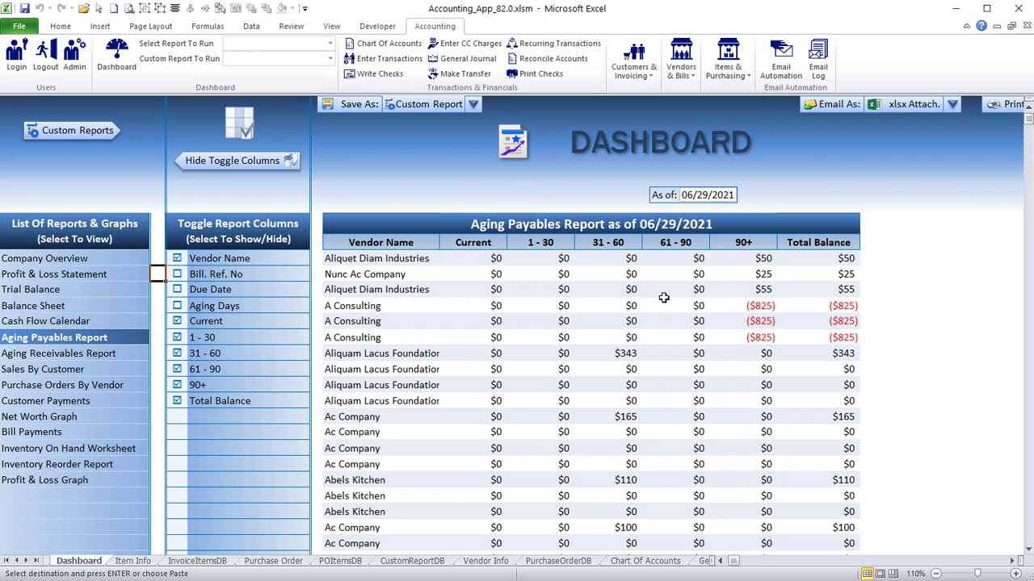
pyautogui.click(404, 126)
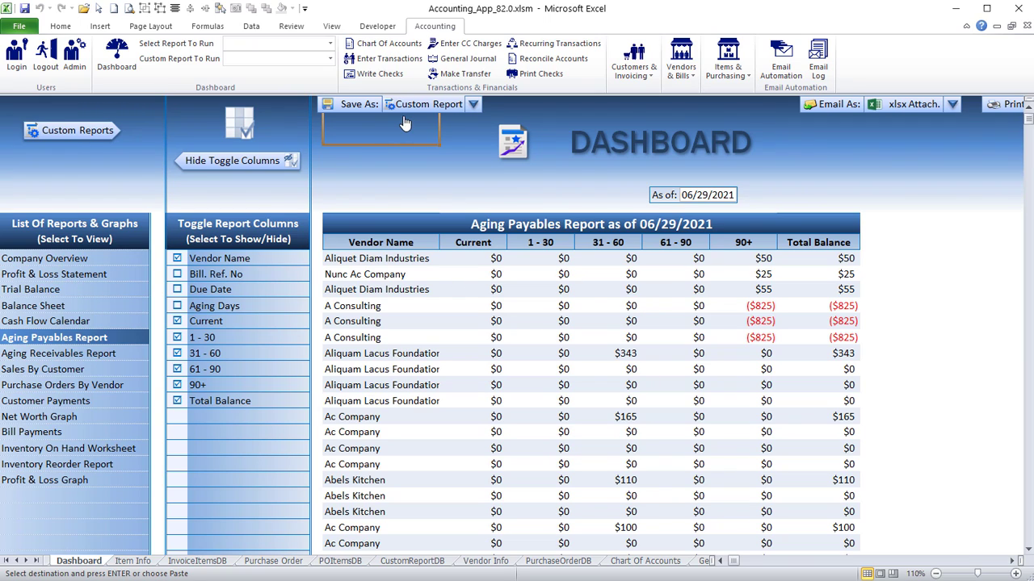
pyautogui.click(473, 106)
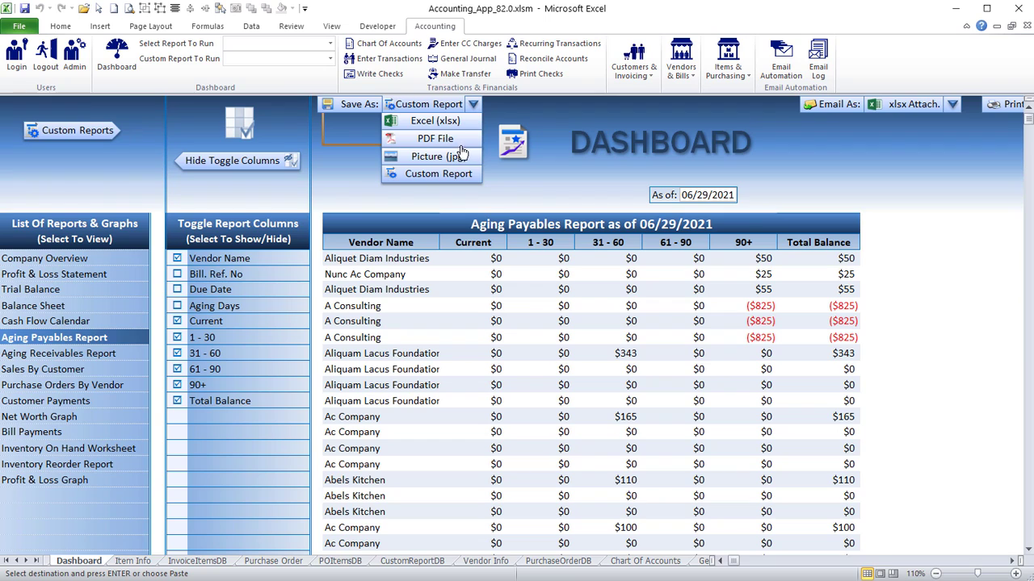
# Save the trimmed report as custom report 'Aging Custom' and load it from the list.
pyautogui.click(435, 105)
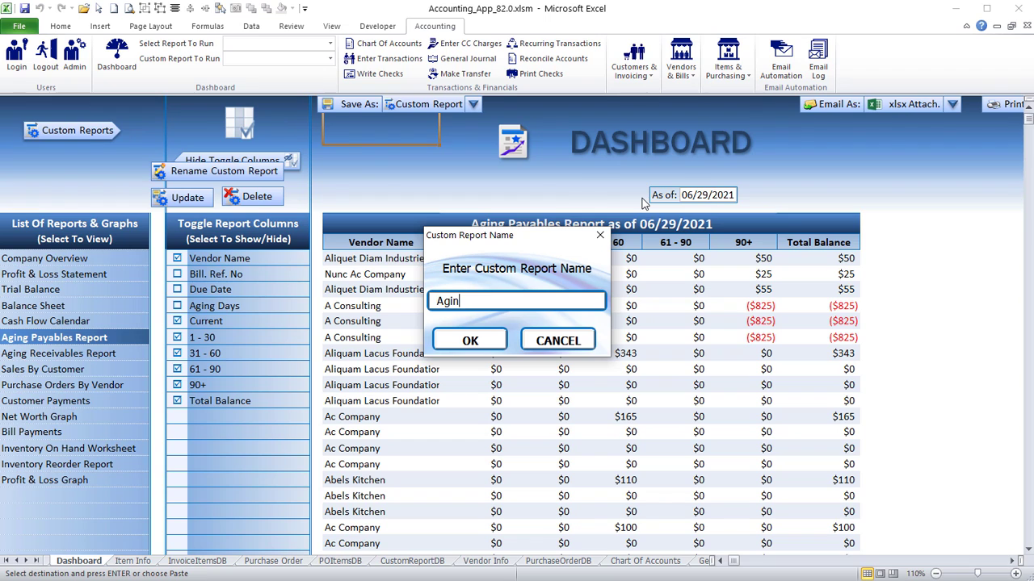
pyautogui.press('Tab')
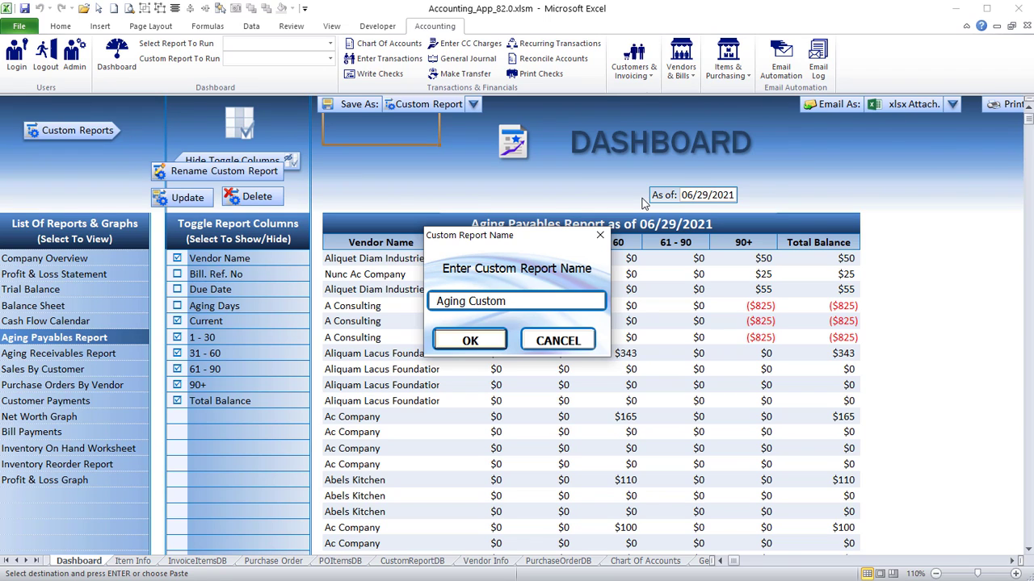
pyautogui.click(466, 335)
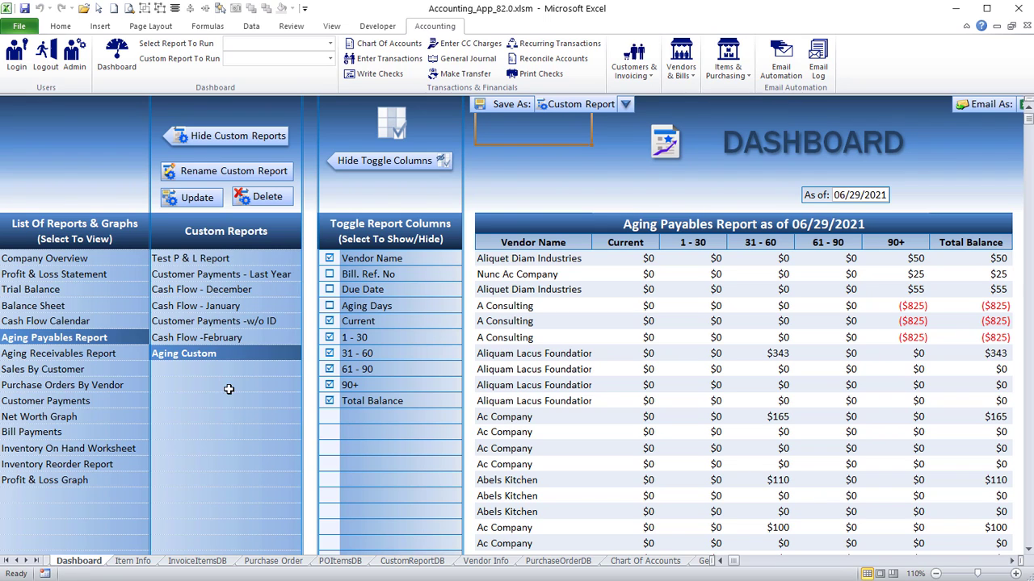
pyautogui.click(218, 359)
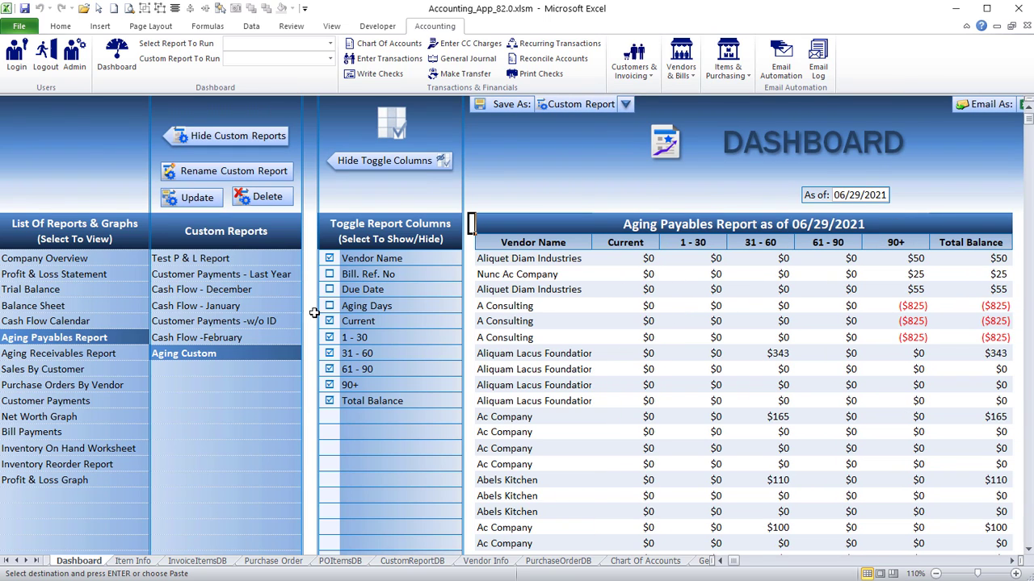
# Hide the column toggles, cancel out of Rename Custom Report, and close the custom reports list.
pyautogui.click(385, 159)
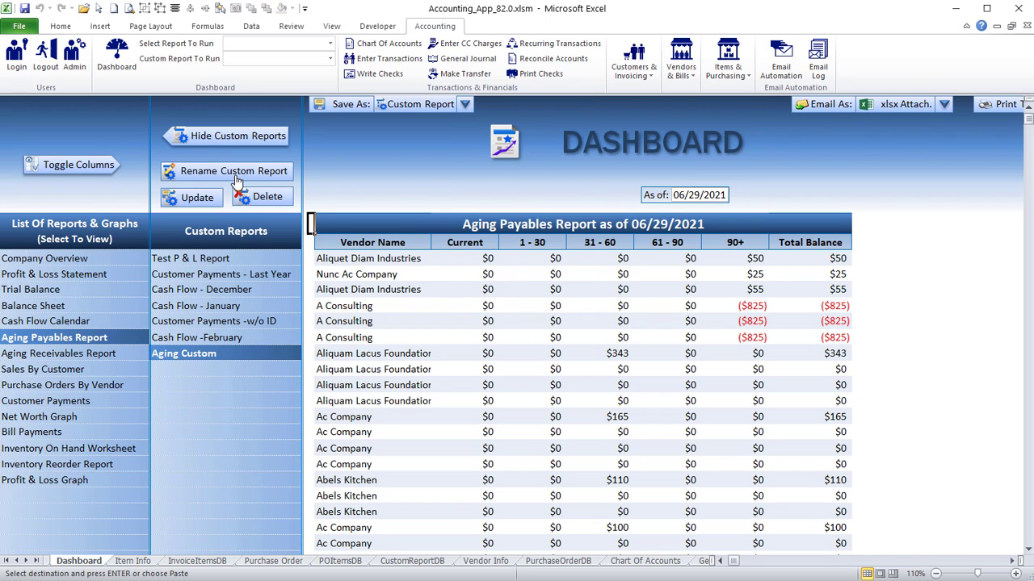
pyautogui.click(237, 175)
pyautogui.click(555, 341)
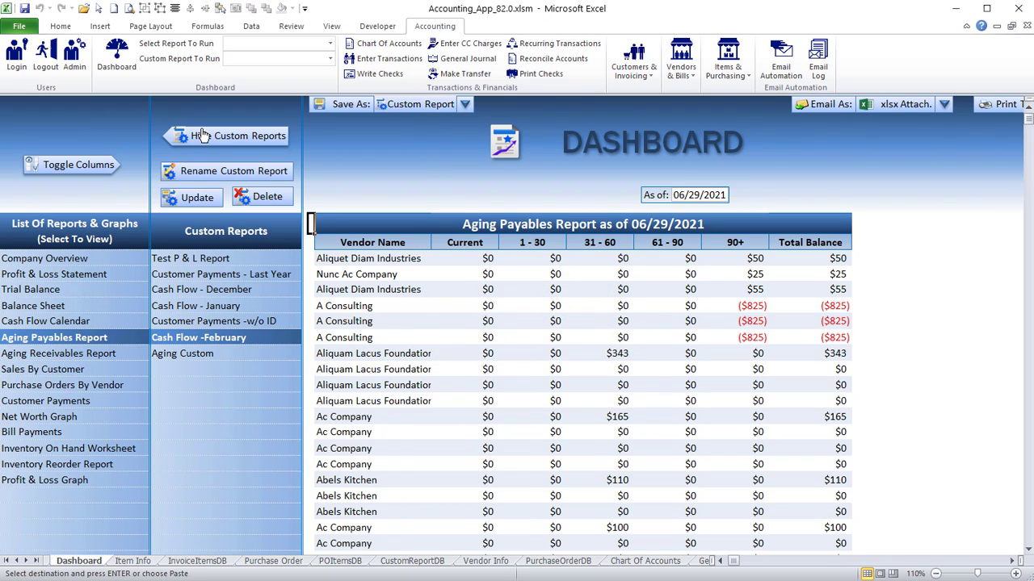
pyautogui.click(203, 136)
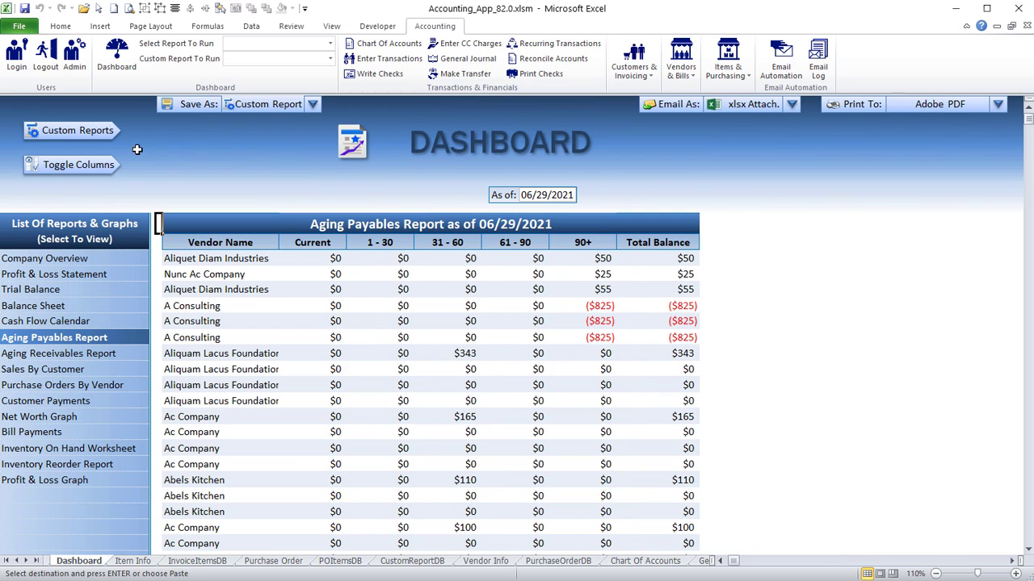
# Browse the Sales By Customer, Purchase Orders By Vendor and Profit & Loss Graph reports.
pyautogui.click(74, 366)
pyautogui.click(73, 386)
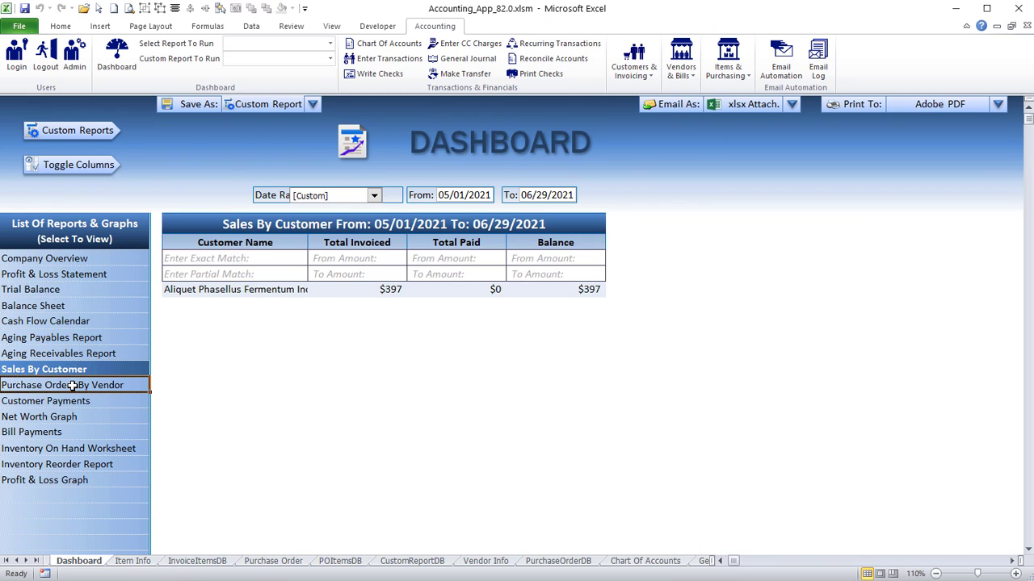
pyautogui.click(63, 479)
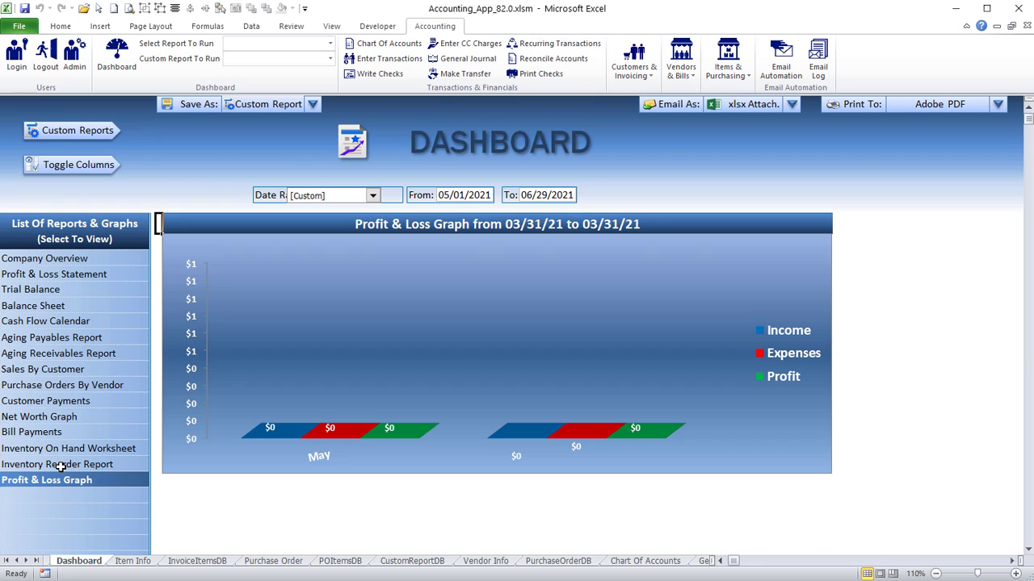
pyautogui.click(60, 465)
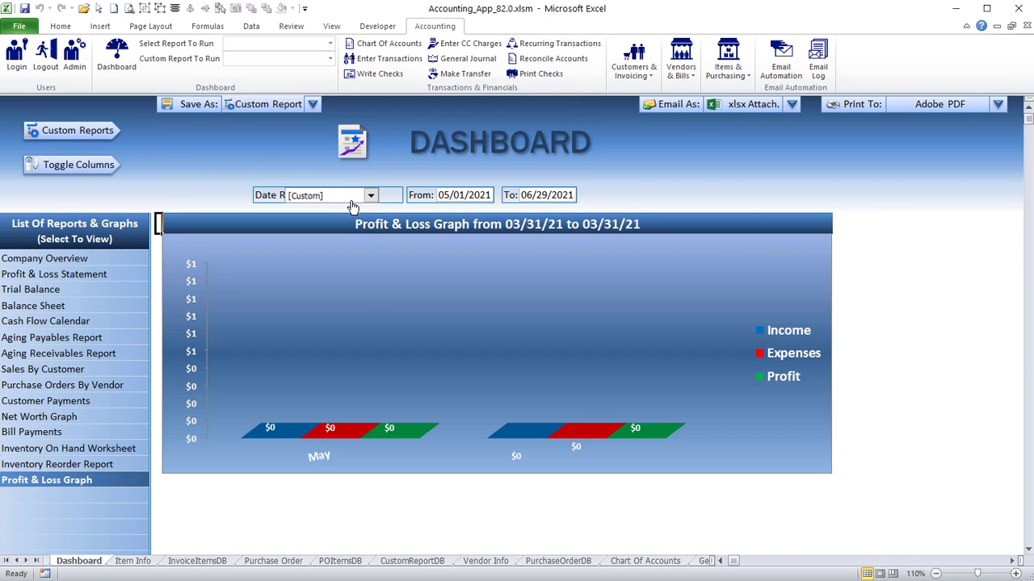
# Set the Profit & Loss Graph date range to This Month, then show the Inventory Reorder Report.
pyautogui.click(370, 197)
pyautogui.scroll(3, 365, 260)
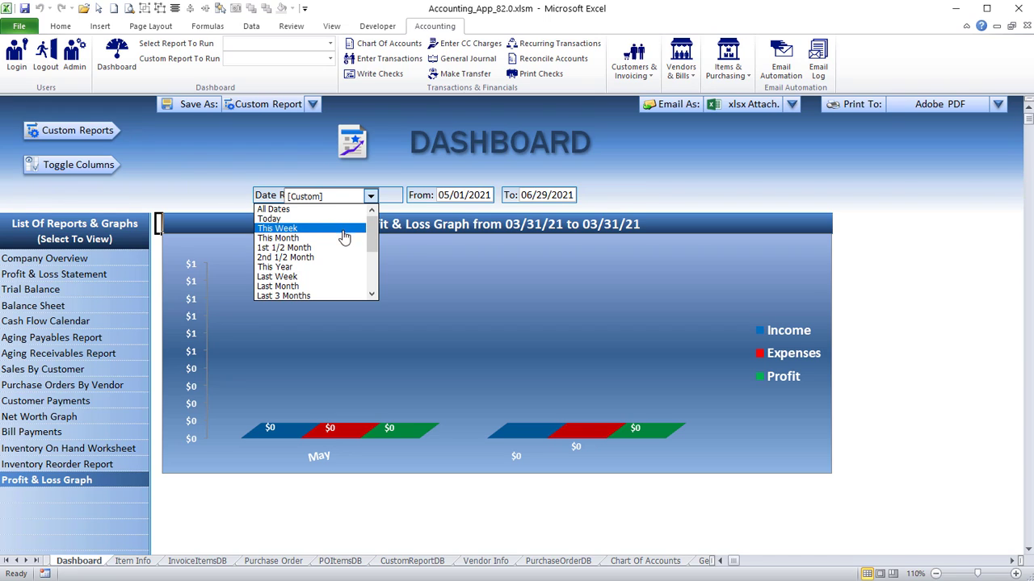
pyautogui.click(343, 239)
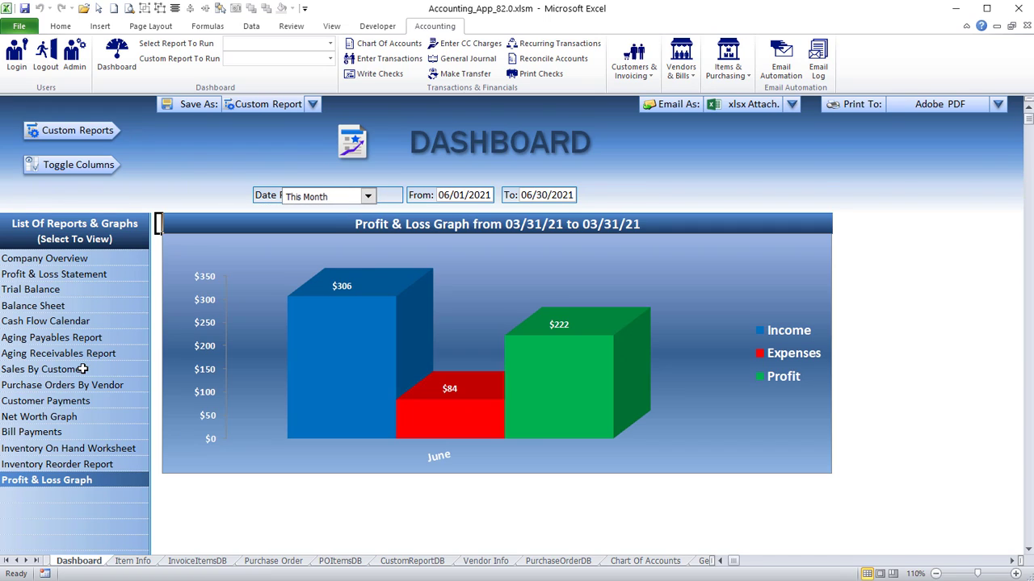
pyautogui.click(47, 467)
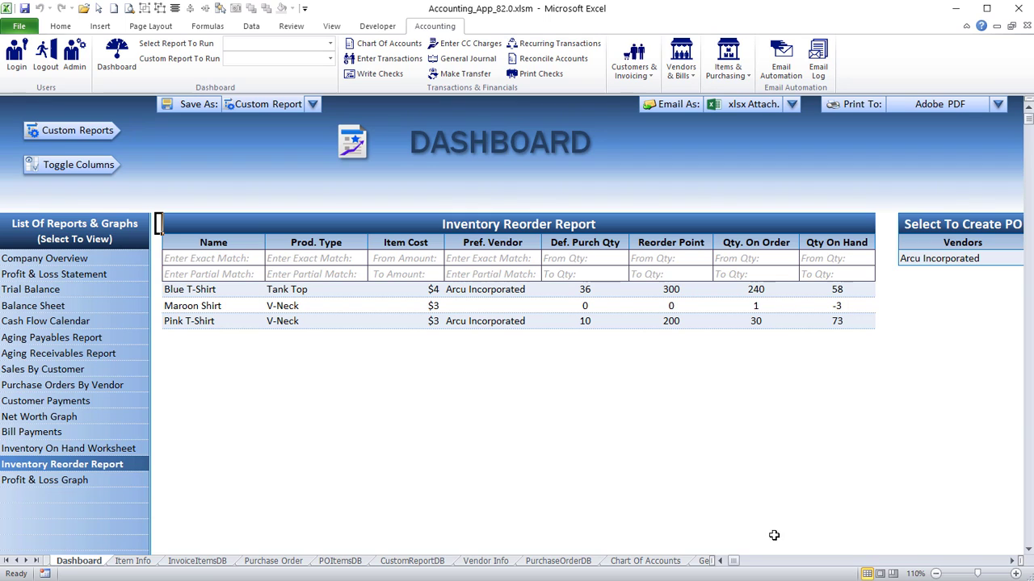
# Create purchase order 1787 for Arcu Incorporated, discarding the previous PO's changes, and return to the dashboard.
pyautogui.moveTo(738, 568); pyautogui.dragTo(733, 568)
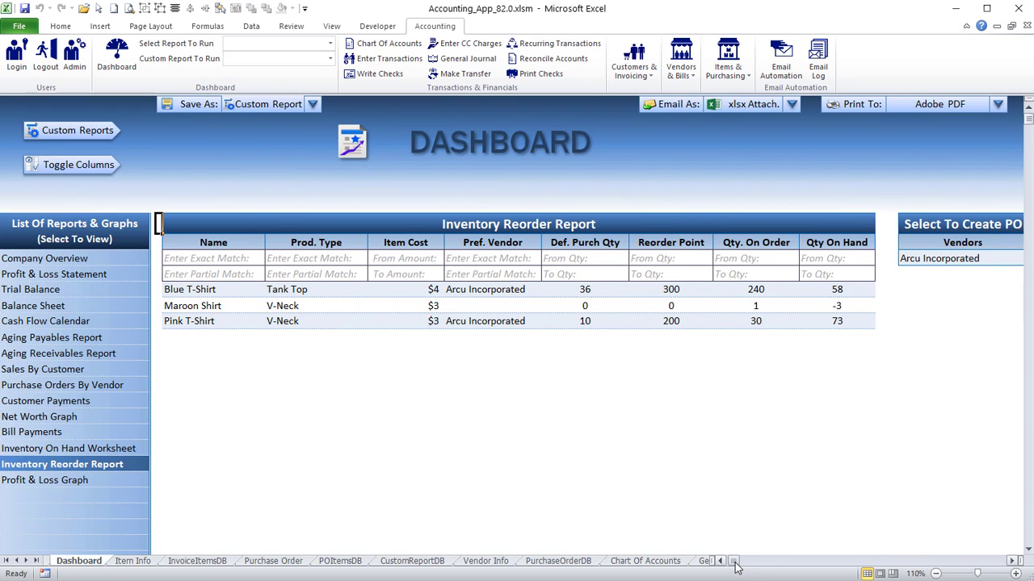
pyautogui.click(1014, 562)
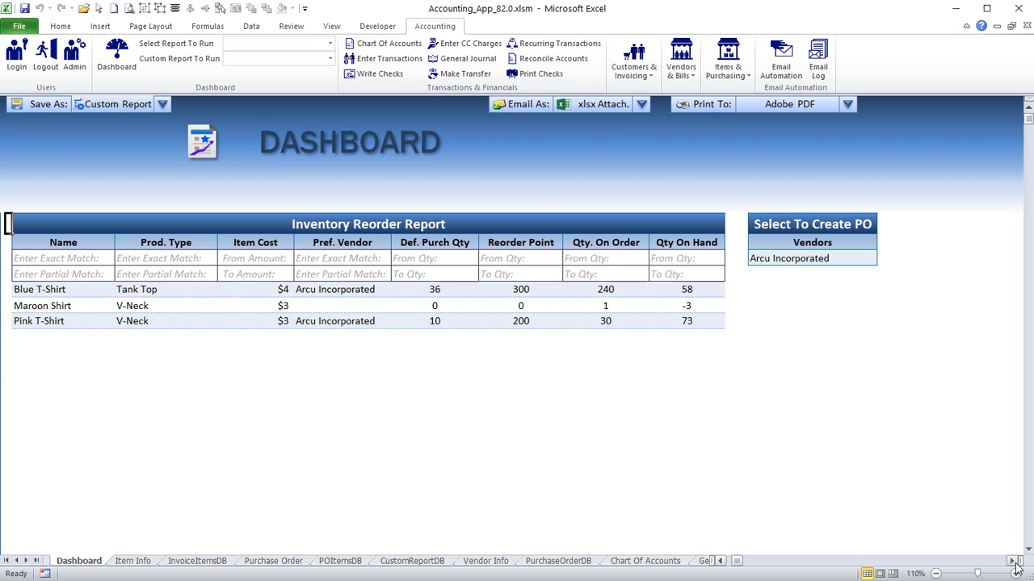
pyautogui.click(793, 257)
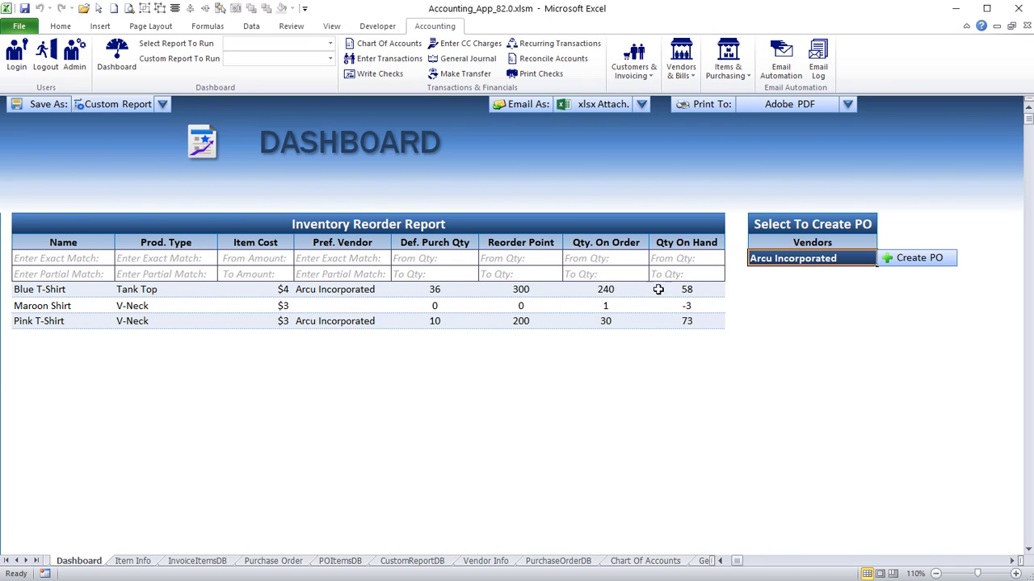
pyautogui.click(917, 257)
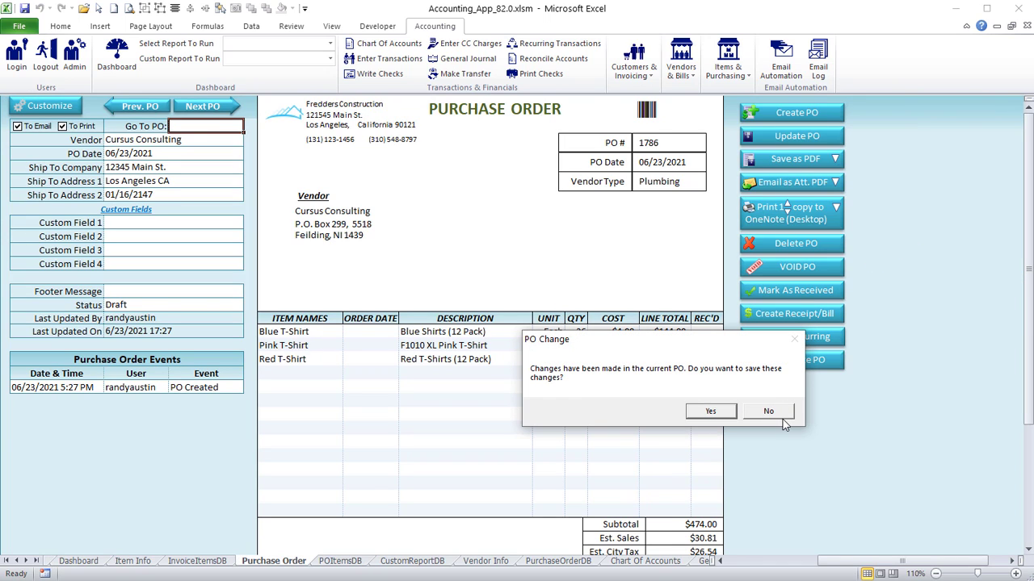
pyautogui.click(768, 412)
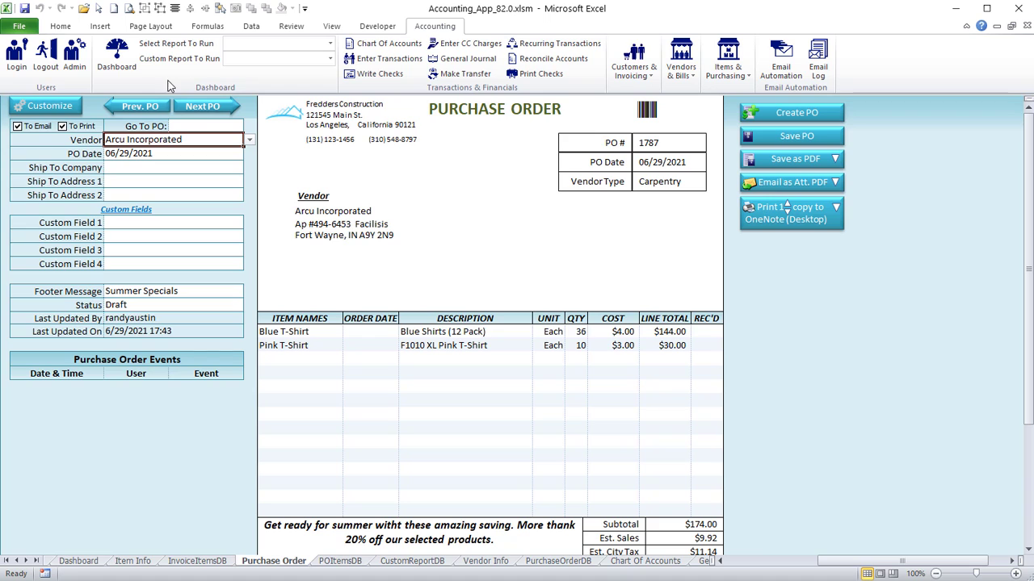
pyautogui.click(122, 53)
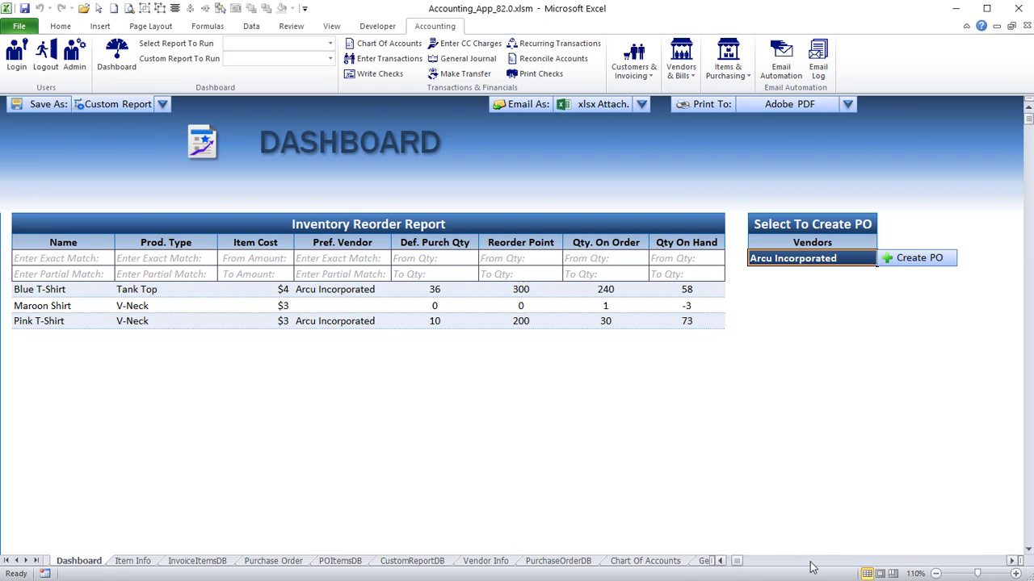
pyautogui.moveTo(736, 561); pyautogui.dragTo(710, 561)
pyautogui.click(31, 453)
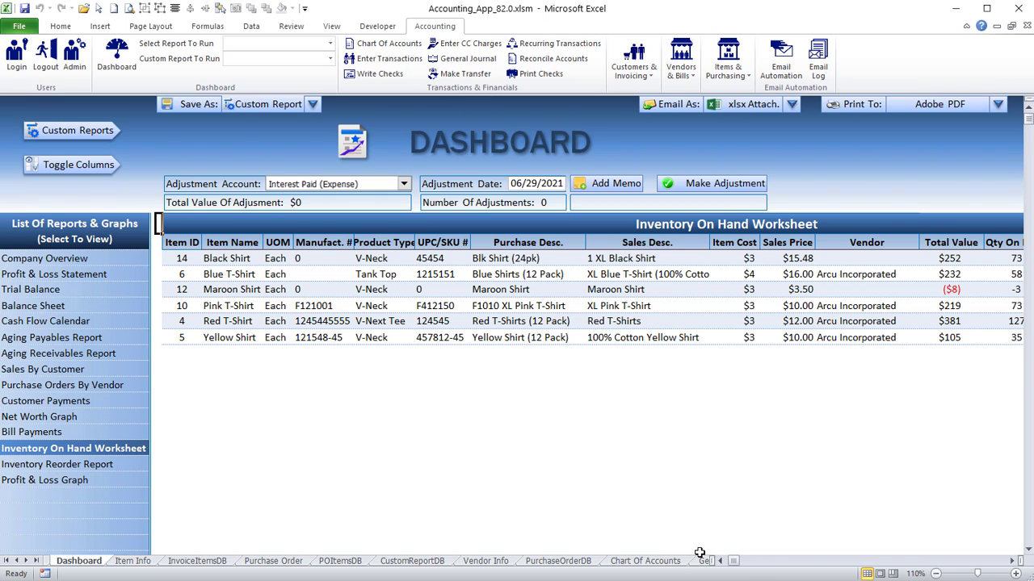
# Enter new quantities of 60 for Black Shirt and 50 for Blue T-Shirt.
pyautogui.moveTo(734, 561); pyautogui.dragTo(741, 565)
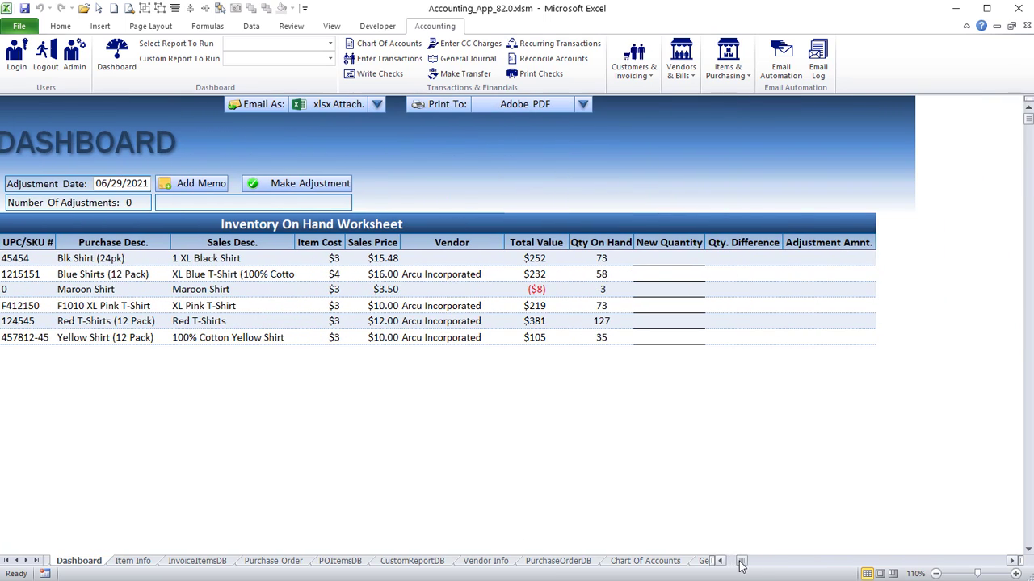
pyautogui.click(657, 274)
pyautogui.click(657, 248)
pyautogui.click(660, 260)
pyautogui.click(671, 311)
pyautogui.click(667, 258)
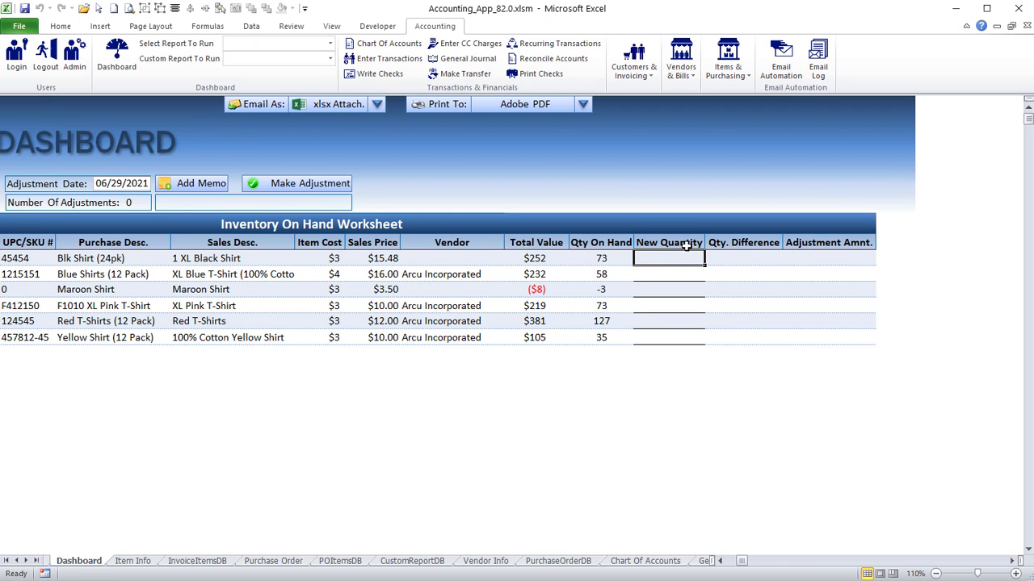
pyautogui.write('60')
pyautogui.press('Return')
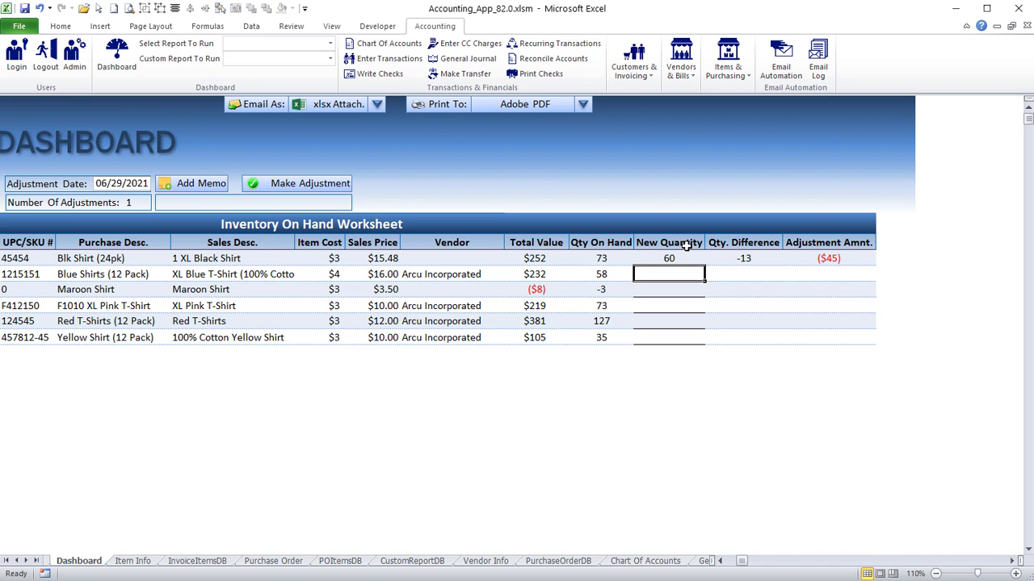
pyautogui.write('50')
pyautogui.press('Return')
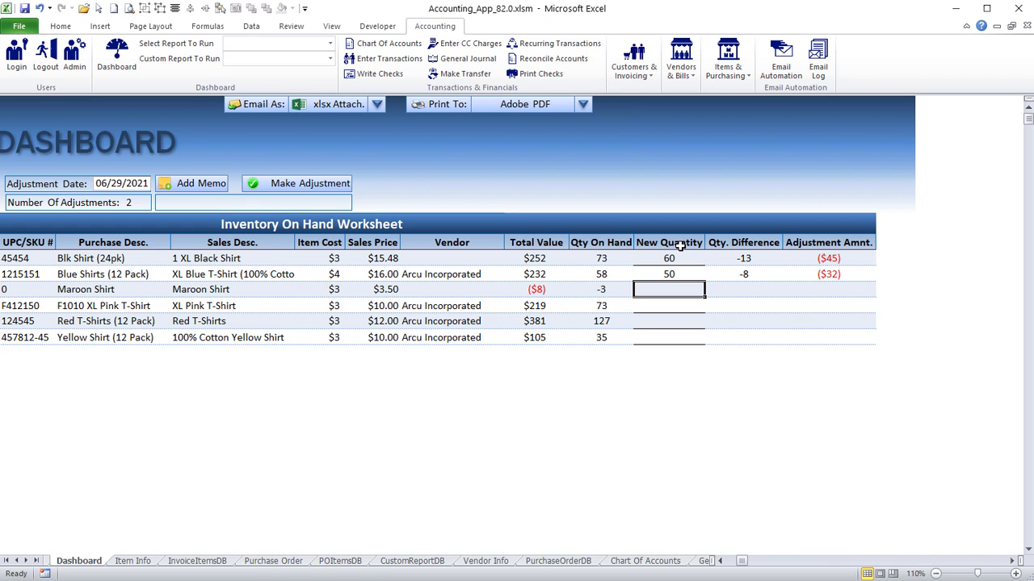
# Post the quantity adjustment to the Inventory Adjustment (COGS) account.
pyautogui.hscroll(-3, 742, 564)
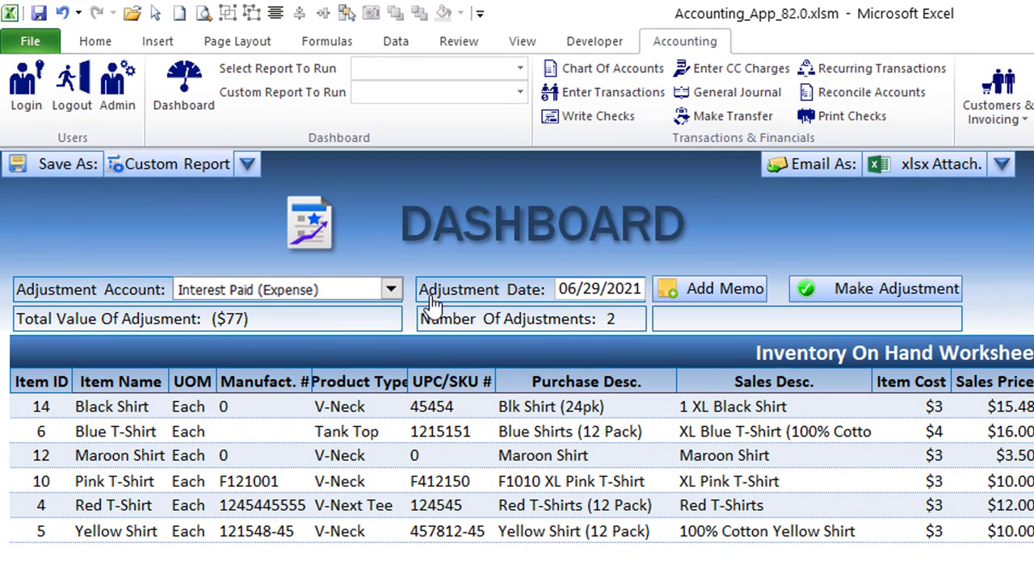
pyautogui.click(389, 291)
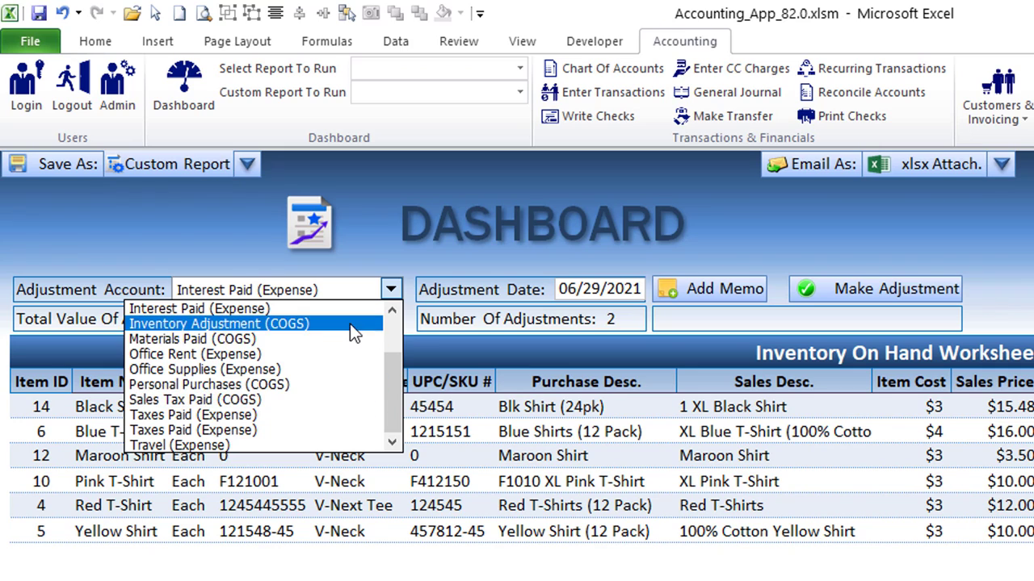
pyautogui.click(350, 324)
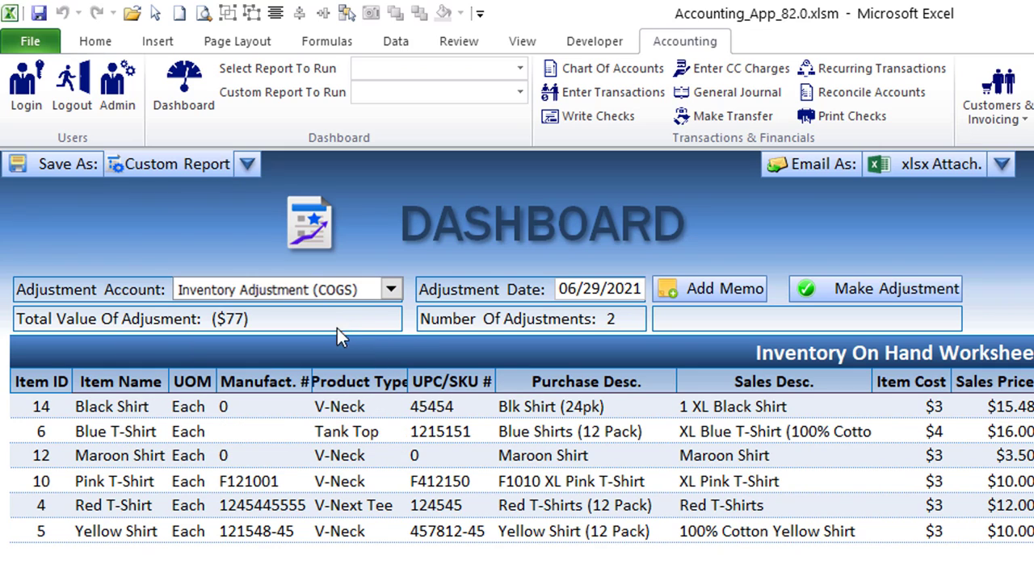
pyautogui.click(878, 298)
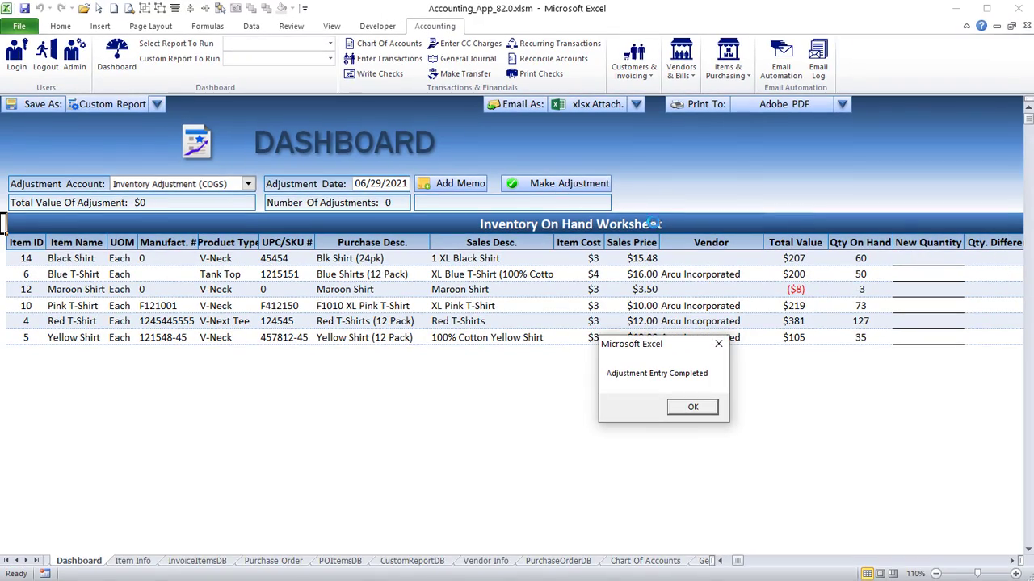
pyautogui.click(694, 410)
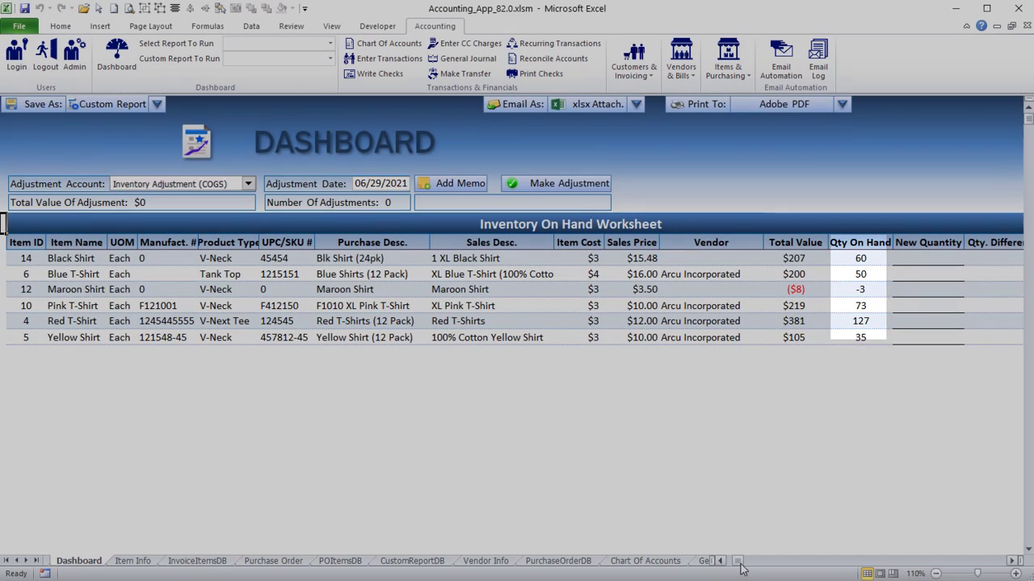
pyautogui.moveTo(742, 567); pyautogui.dragTo(730, 567)
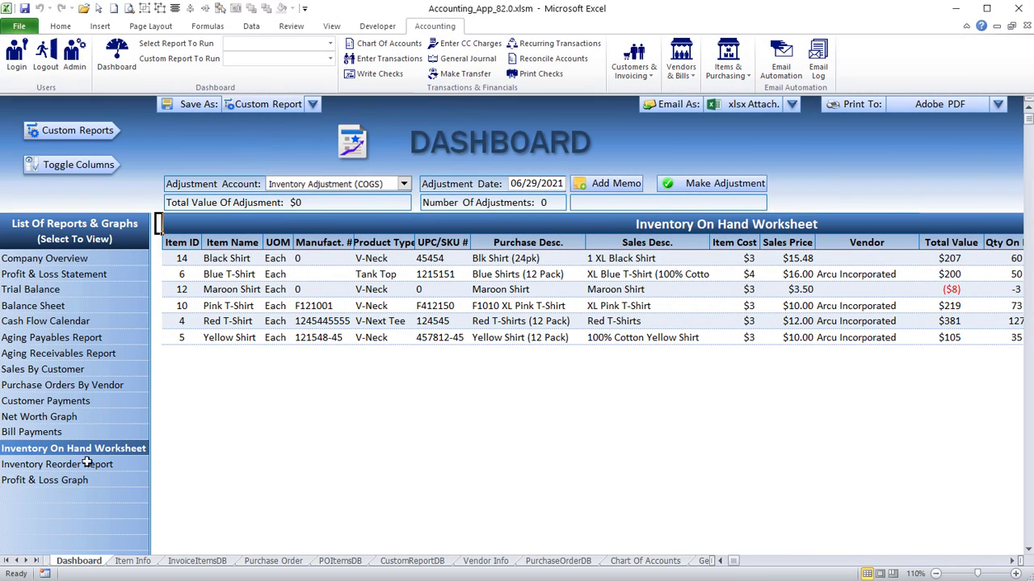
# Glance at the Bill Payments, Net Worth Graph and Customer Payments reports.
pyautogui.click(43, 429)
pyautogui.click(39, 416)
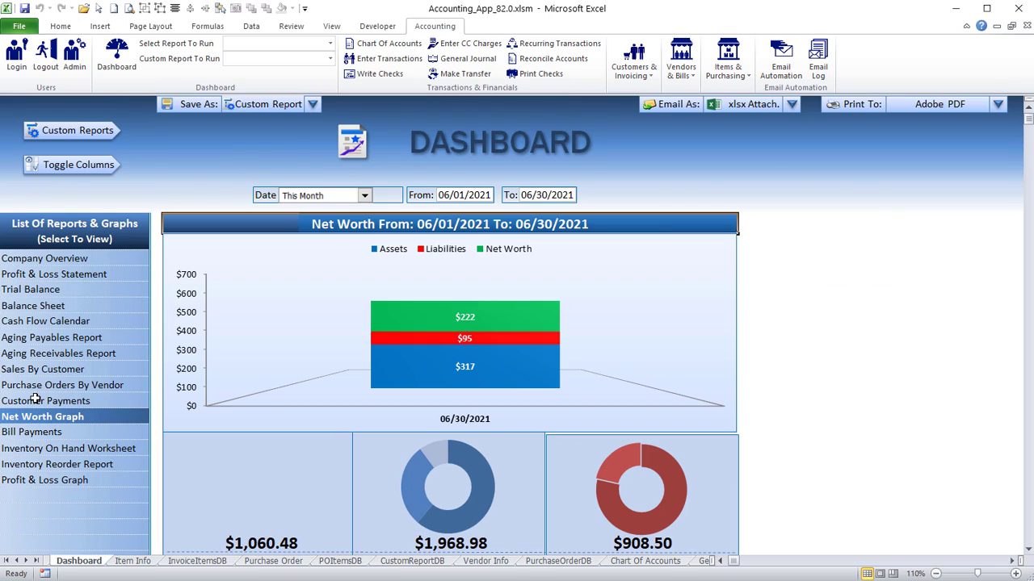
pyautogui.click(36, 399)
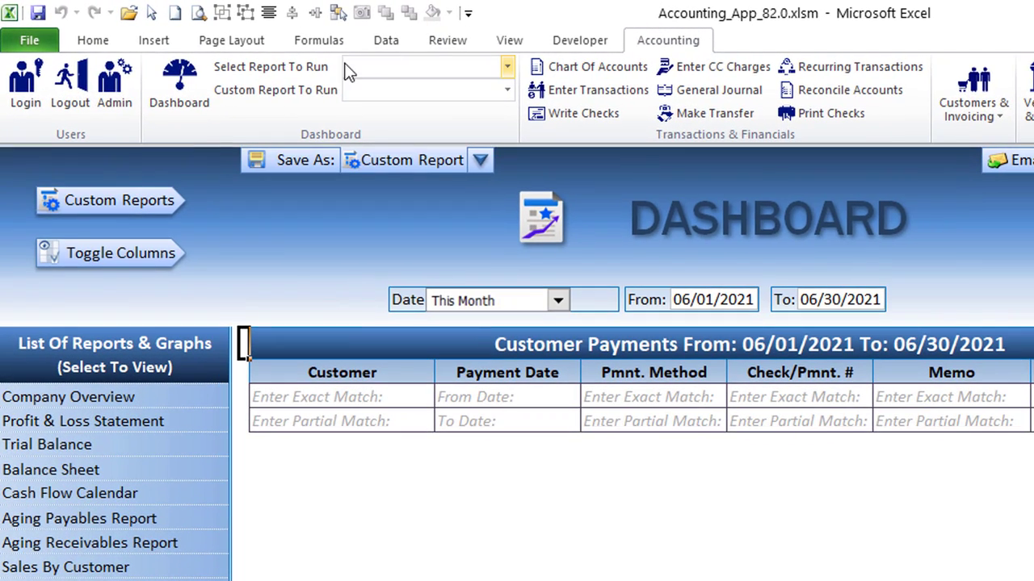
# Run the Trial Balance report and the Cash Flow - January custom report, then open Chart Of Accounts.
pyautogui.click(505, 67)
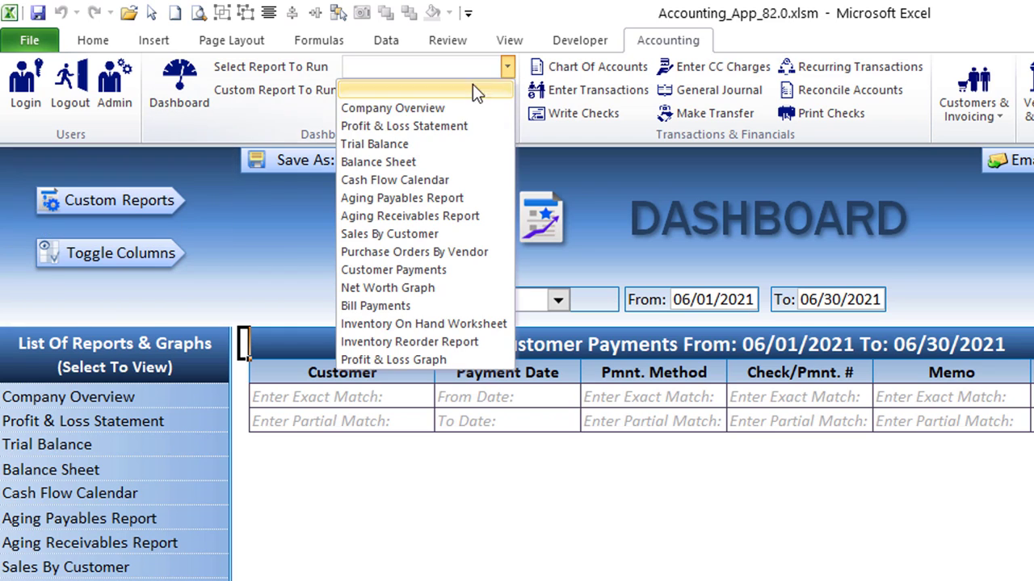
pyautogui.click(457, 147)
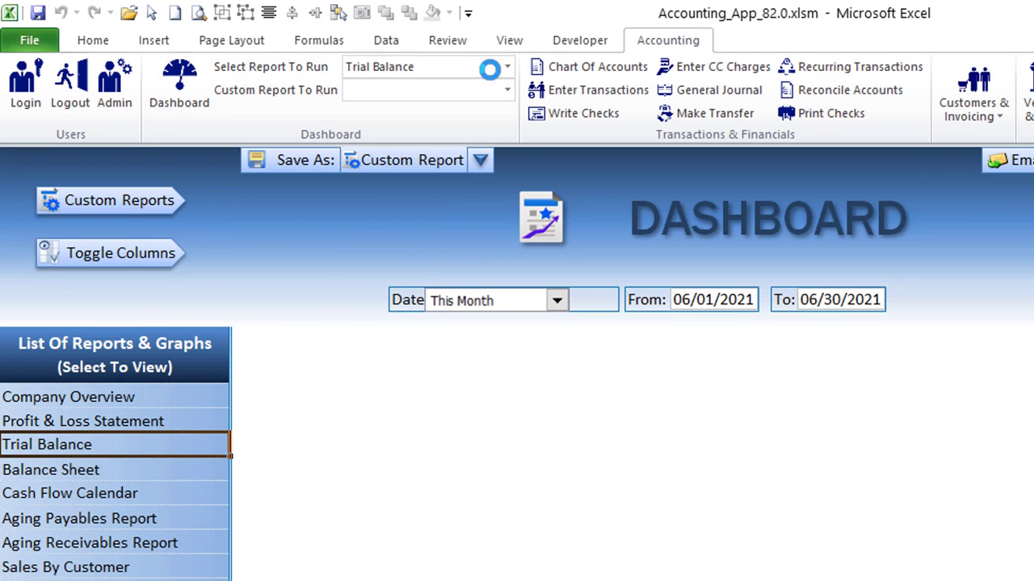
pyautogui.click(506, 90)
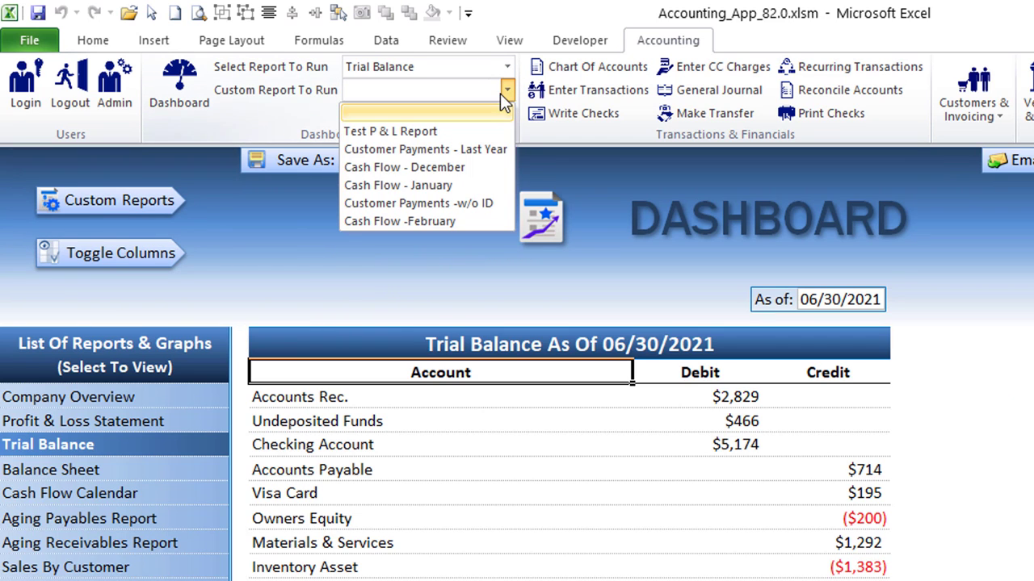
pyautogui.click(464, 185)
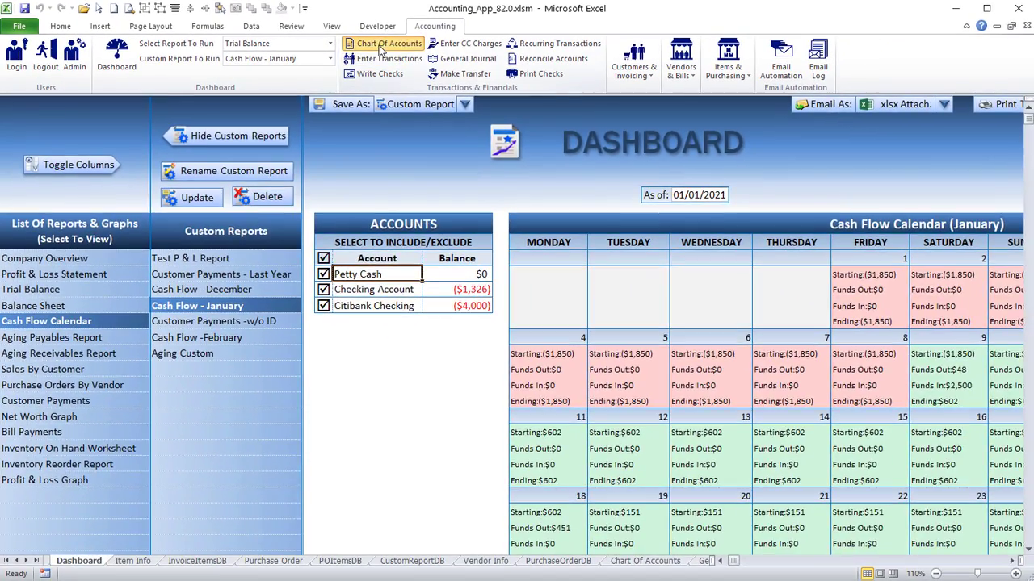
pyautogui.click(582, 71)
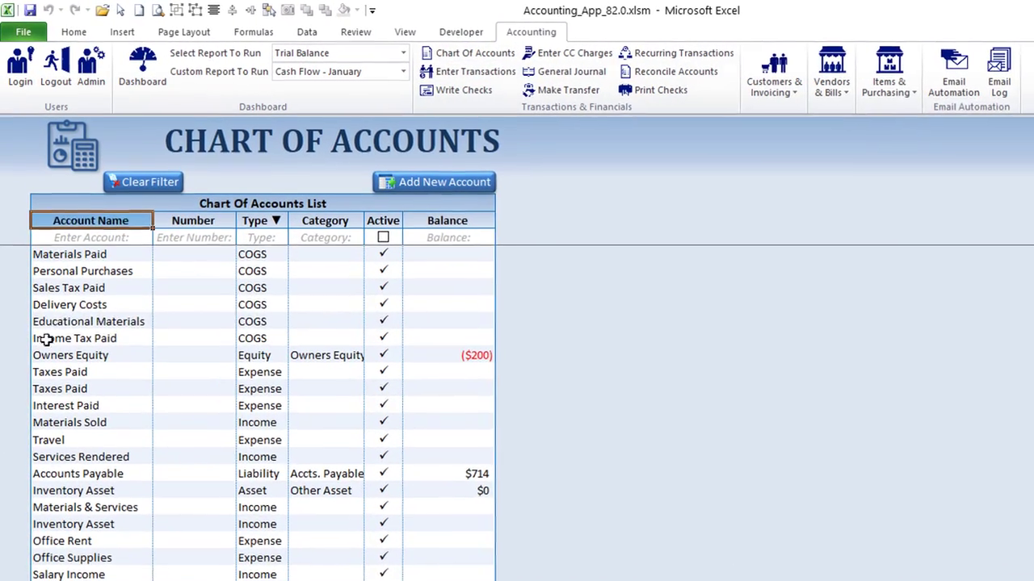
# Preview the last 20 transactions of Undeposited Funds, then of Materials Paid.
pyautogui.click(34, 263)
pyautogui.click(36, 225)
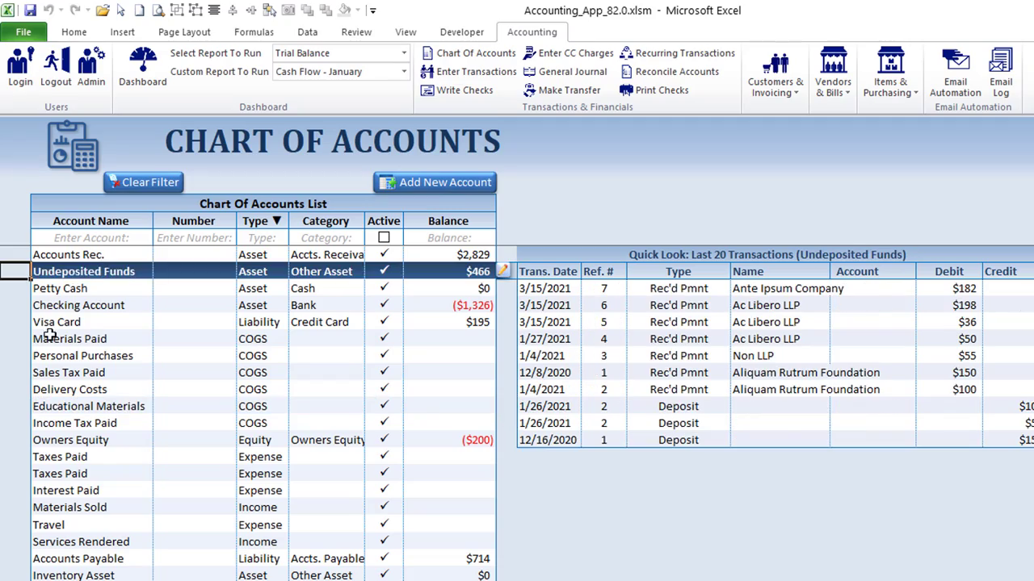
pyautogui.click(46, 333)
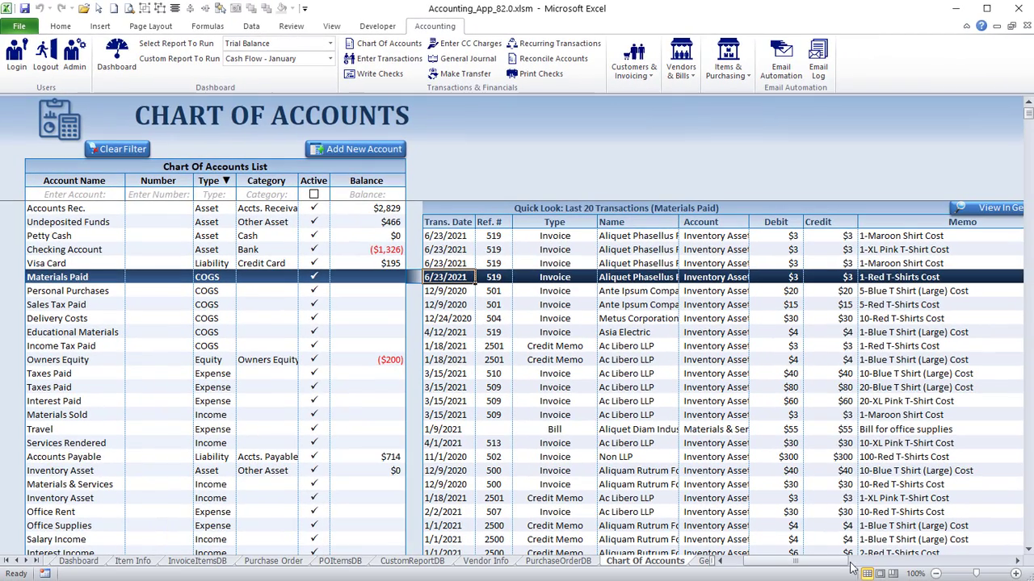
pyautogui.moveTo(820, 563); pyautogui.dragTo(848, 566)
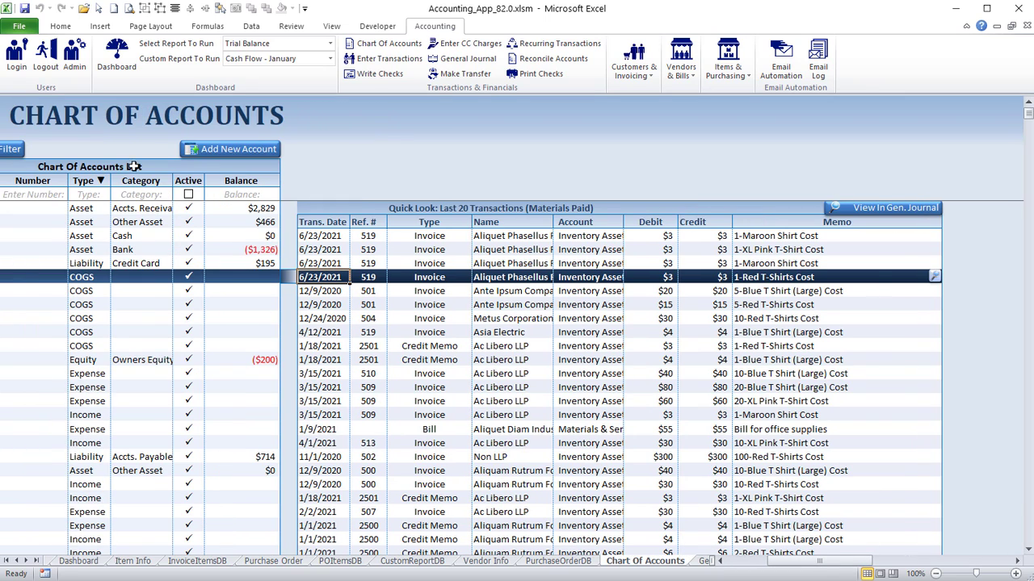
pyautogui.click(389, 59)
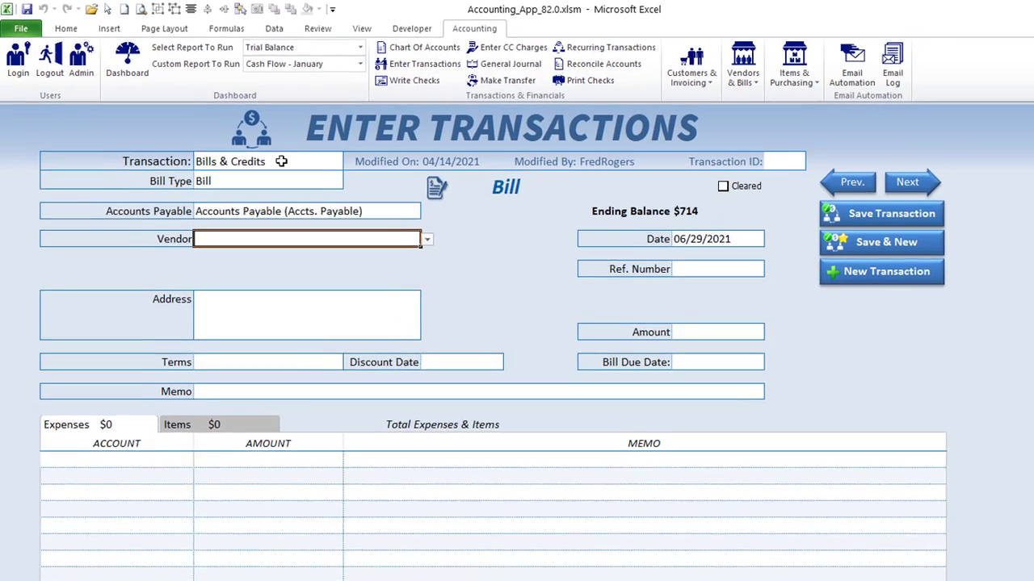
# Try the Check, ePayment and Receipt types, then set the transaction type back to Bills & Credits.
pyautogui.click(312, 149)
pyautogui.click(371, 174)
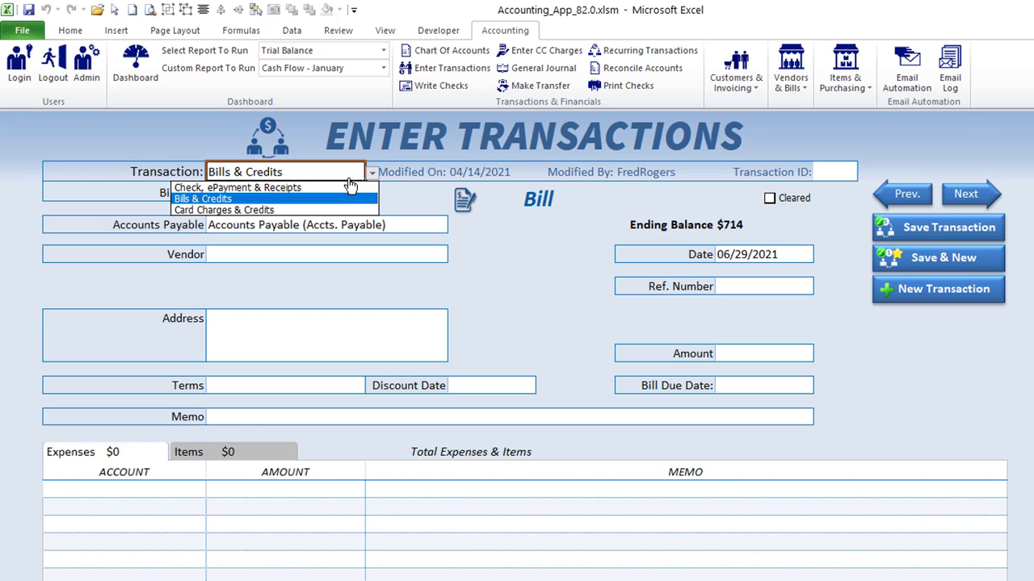
pyautogui.click(340, 186)
pyautogui.click(340, 195)
pyautogui.click(371, 194)
pyautogui.click(349, 202)
pyautogui.click(372, 195)
pyautogui.click(347, 219)
pyautogui.click(371, 195)
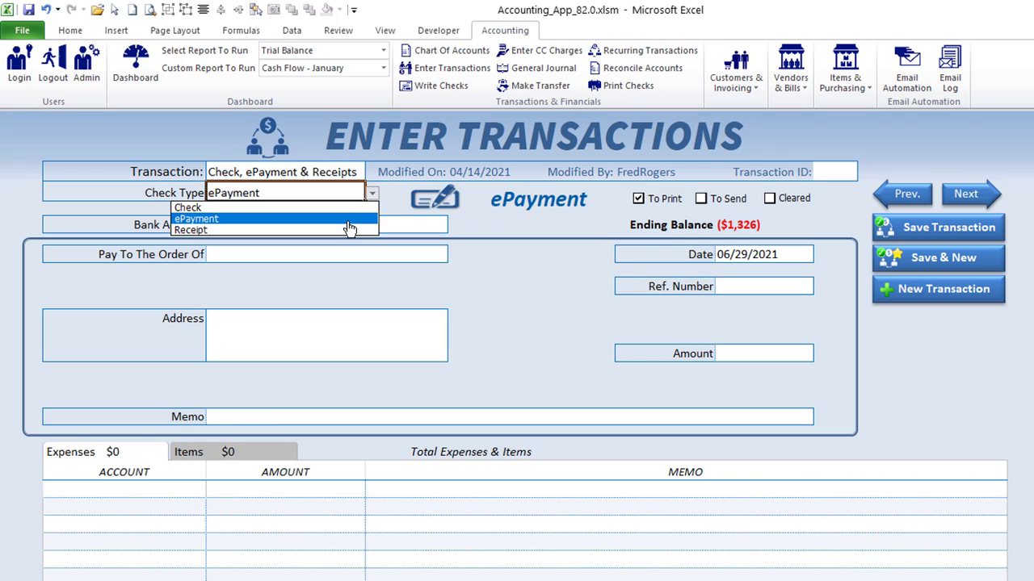
pyautogui.click(351, 230)
pyautogui.click(360, 172)
pyautogui.click(370, 175)
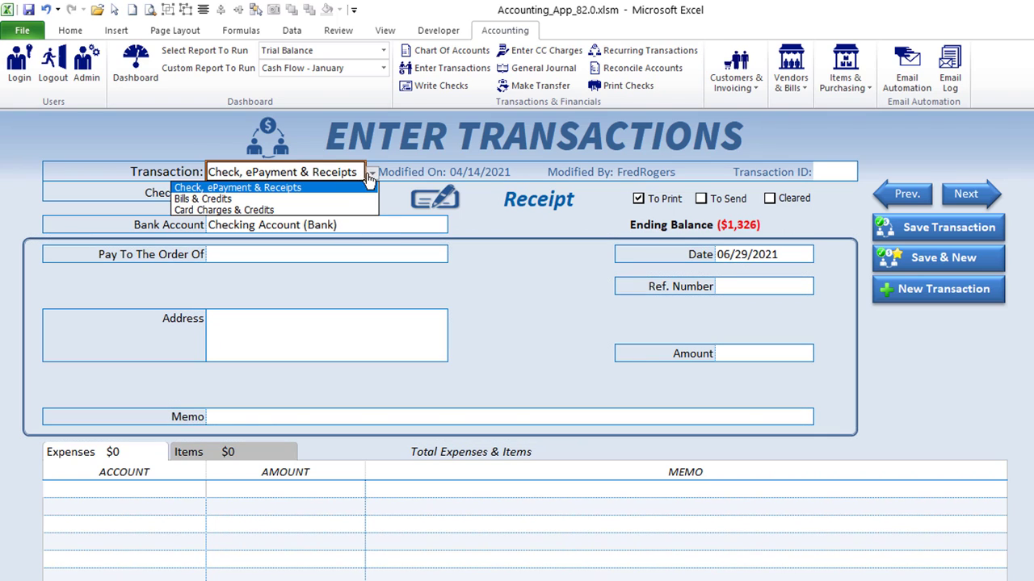
pyautogui.click(346, 198)
# Set the bill type to Bill and the vendor to Aliquam Lacus Foundation.
pyautogui.click(346, 194)
pyautogui.click(369, 197)
pyautogui.click(354, 209)
pyautogui.click(356, 225)
pyautogui.click(371, 255)
pyautogui.click(454, 254)
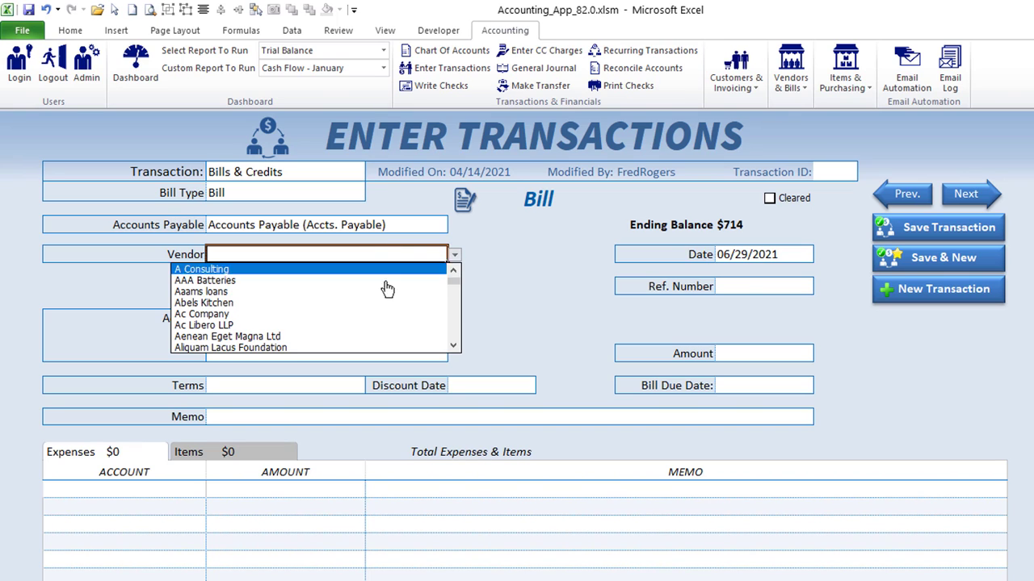
pyautogui.click(349, 304)
pyautogui.click(454, 254)
pyautogui.click(345, 317)
# Add a $15 expense line charged to Delivery Costs (COGS).
pyautogui.click(133, 488)
pyautogui.click(213, 489)
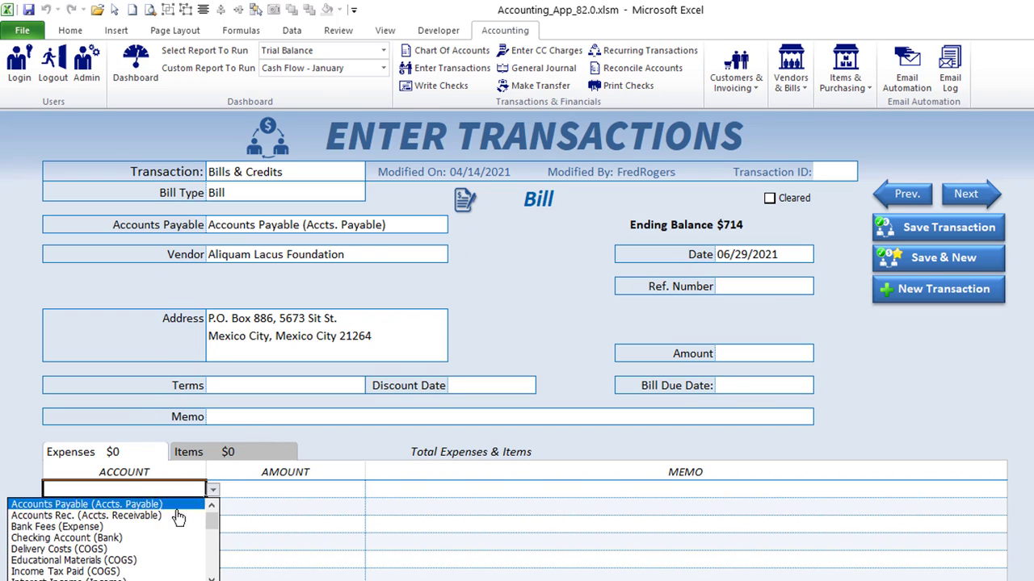
pyautogui.click(153, 550)
pyautogui.click(254, 494)
pyautogui.write('154')
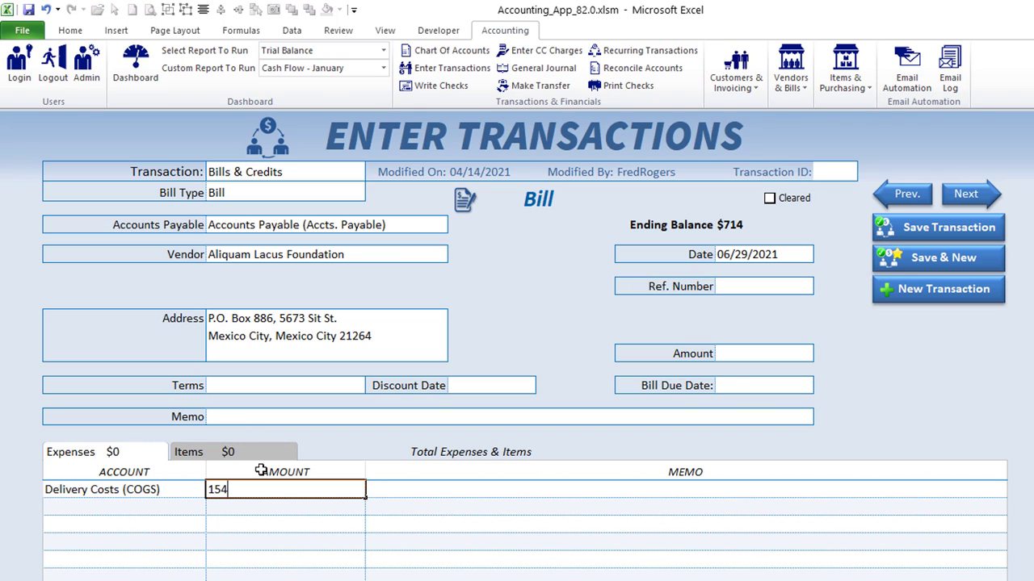
pyautogui.press('Return')
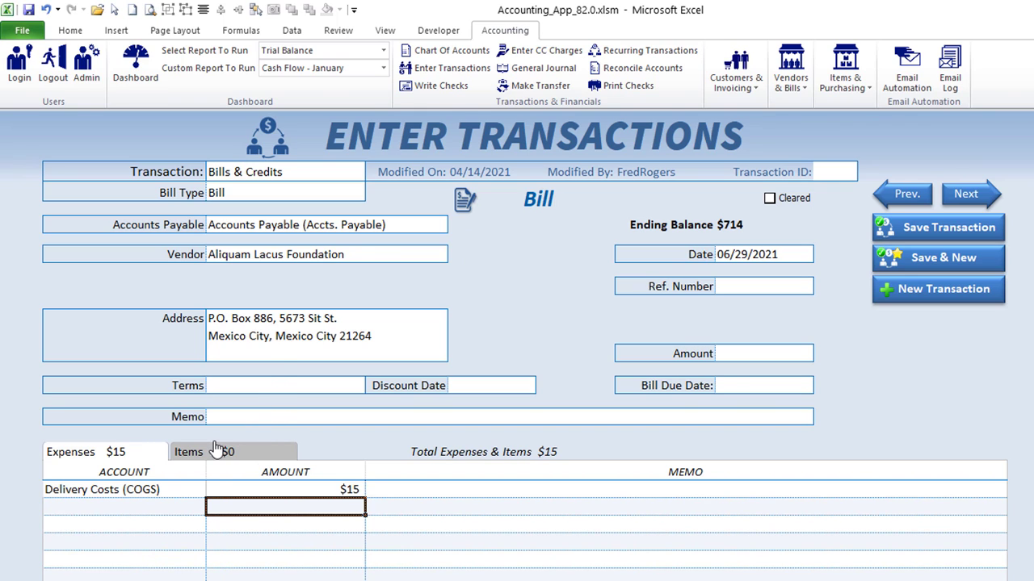
# Add item lines for 10 Blue T-Shirts and 10 Pink T-Shirts.
pyautogui.click(216, 450)
pyautogui.click(212, 355)
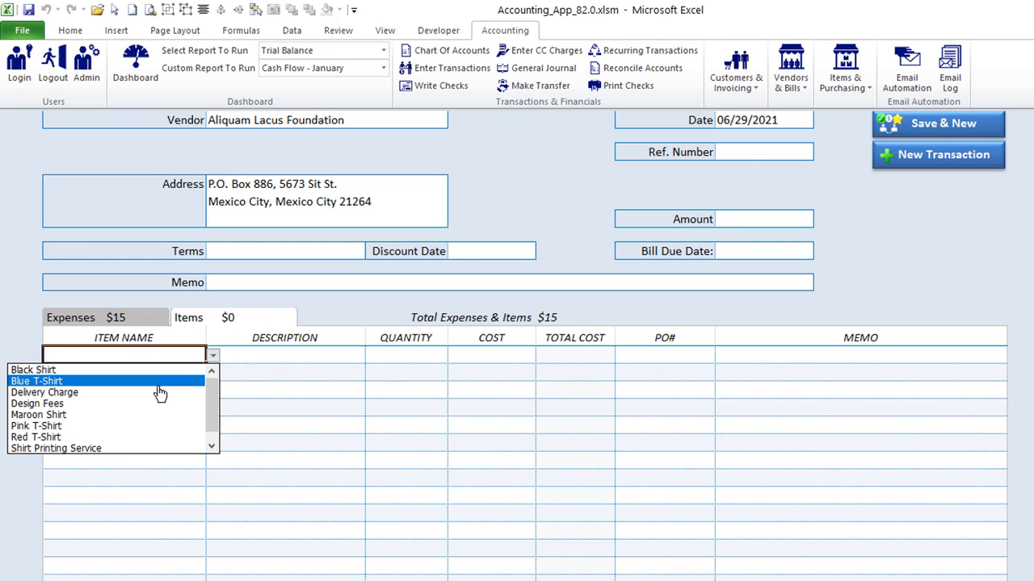
pyautogui.click(159, 382)
pyautogui.click(166, 373)
pyautogui.click(212, 373)
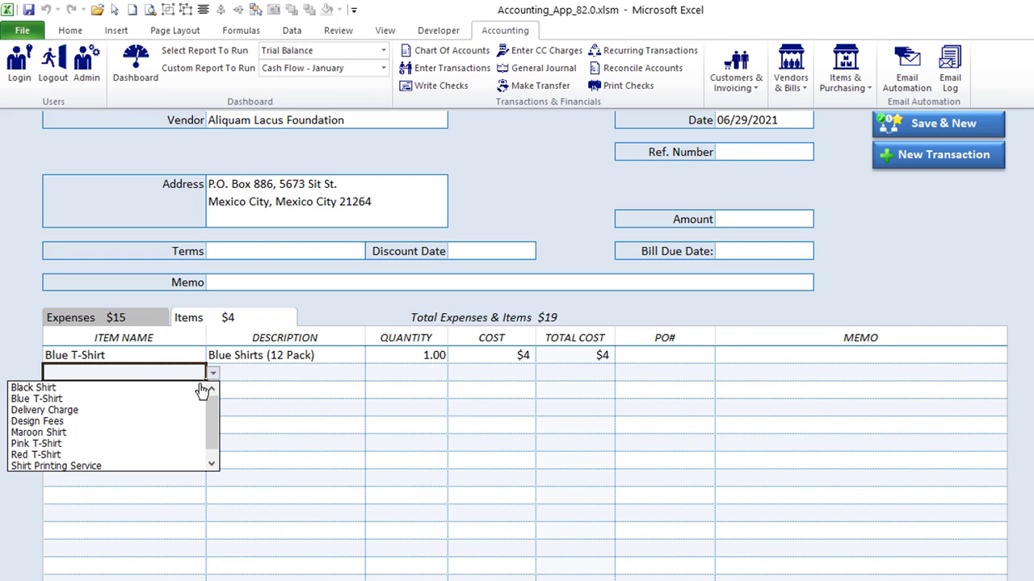
pyautogui.click(185, 444)
pyautogui.click(416, 357)
pyautogui.write('10')
pyautogui.press('Return')
pyautogui.write('10')
pyautogui.press('Return')
# Enter $85 as the bill's total amount.
pyautogui.scroll(1, 344, 338)
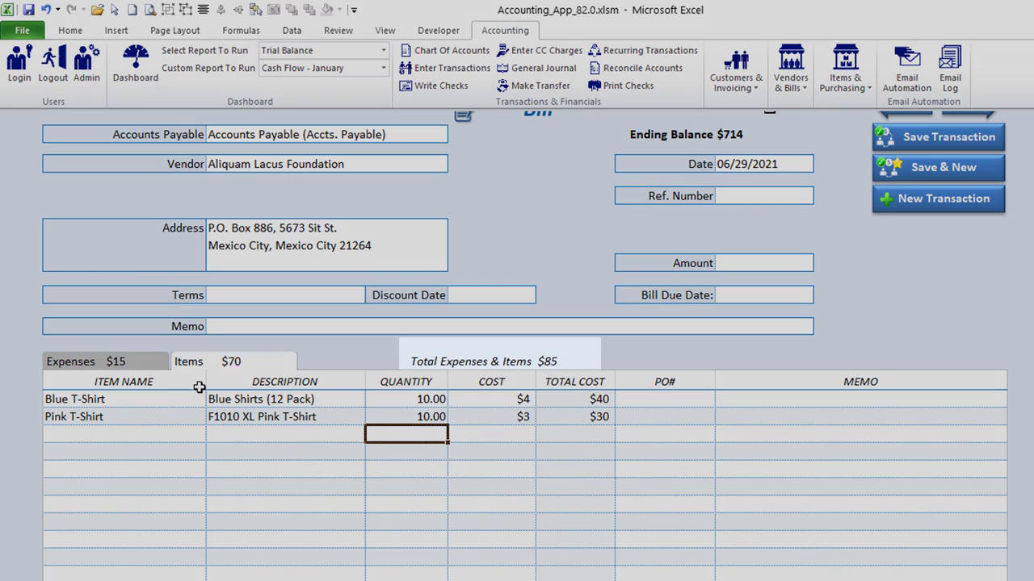
pyautogui.click(735, 262)
pyautogui.write('85')
pyautogui.press('Return')
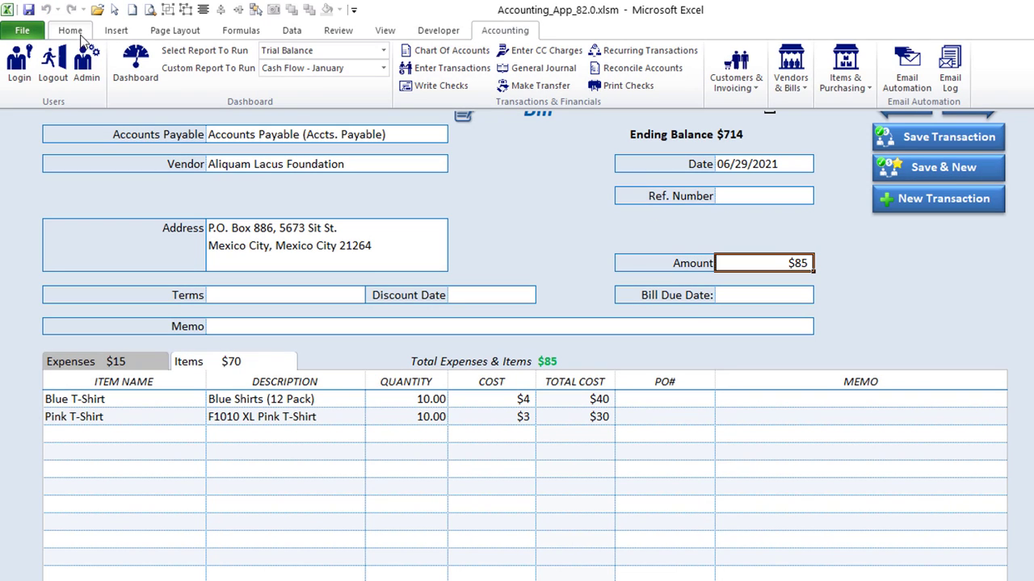
pyautogui.click(87, 63)
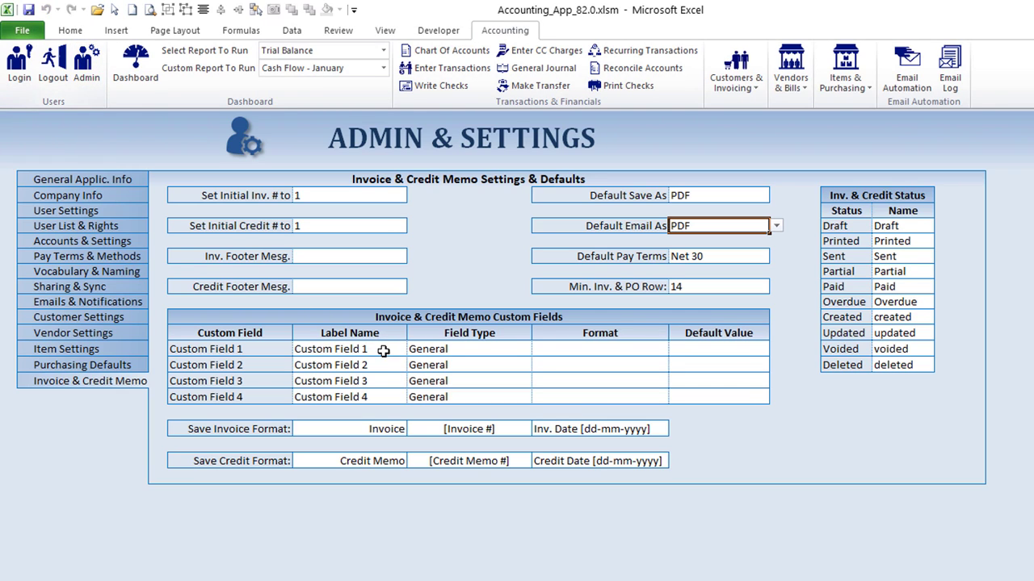
# In General Application defaults, choose the $#,##0.00_);($#,##0.00) currency format.
pyautogui.click(69, 178)
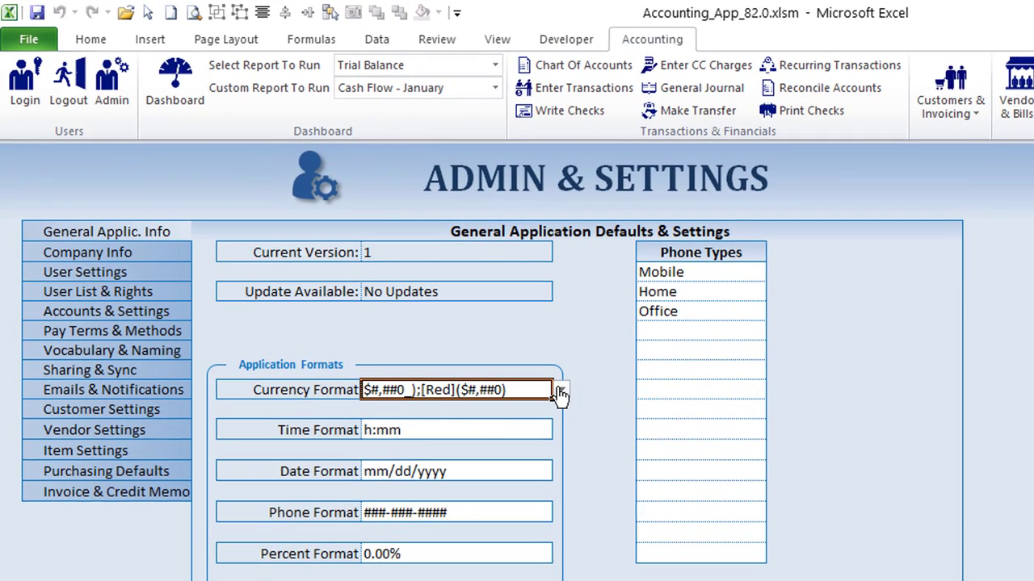
pyautogui.click(560, 390)
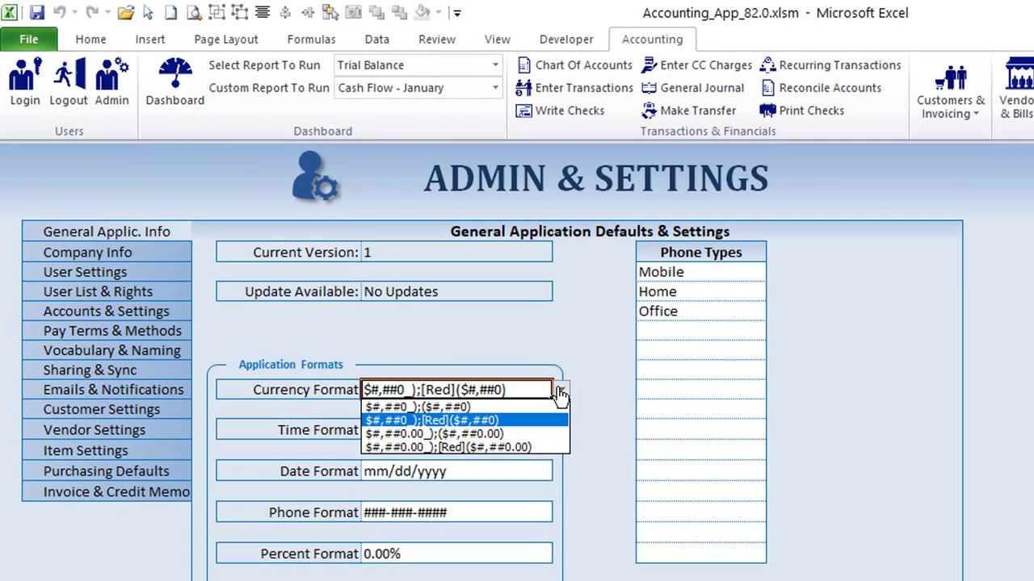
pyautogui.click(525, 436)
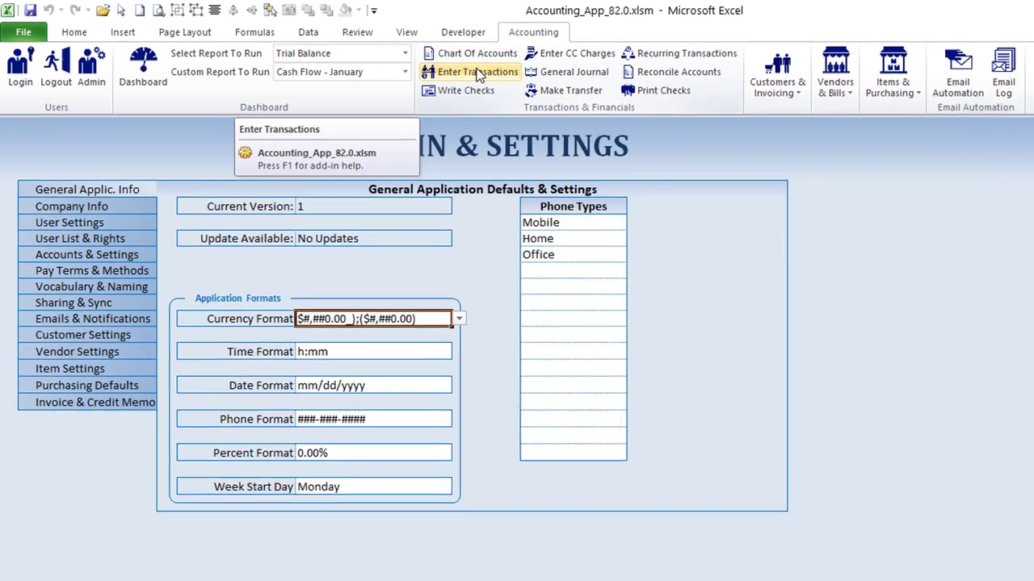
# Give the Aliquam Lacus Foundation bill Net 30 terms, due 07/29/2021.
pyautogui.click(580, 88)
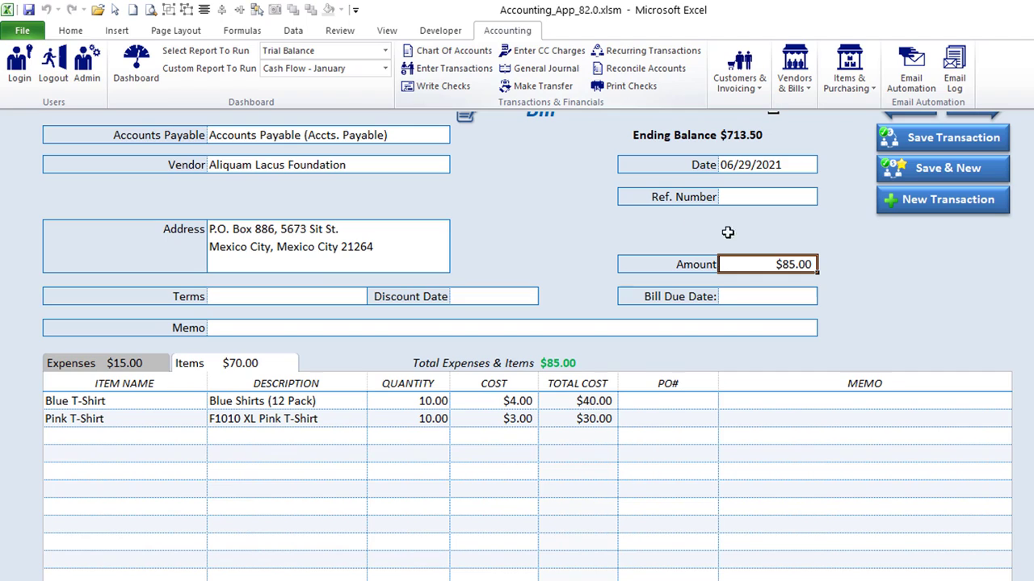
pyautogui.moveTo(518, 401); pyautogui.dragTo(462, 421)
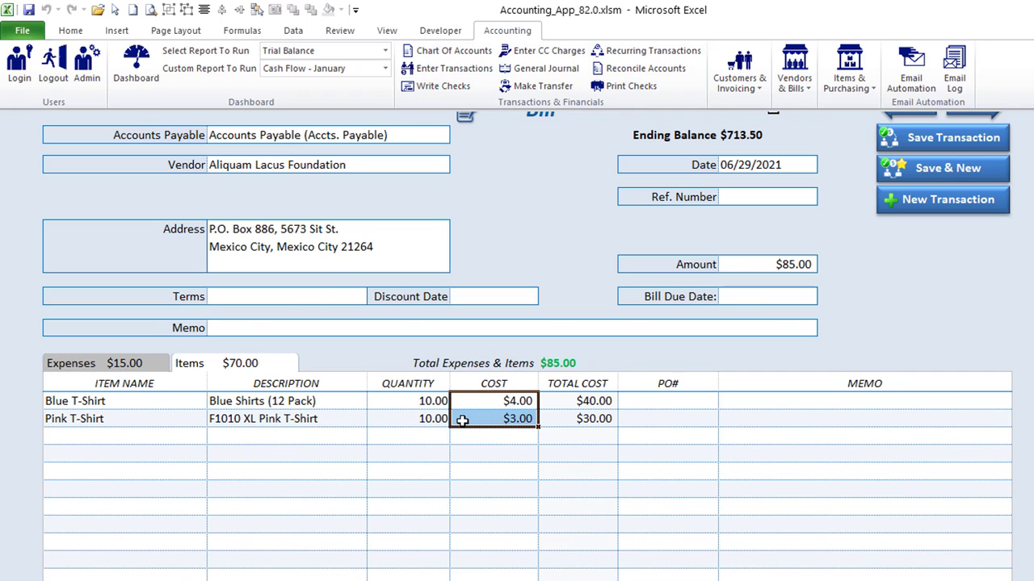
pyautogui.click(752, 297)
pyautogui.click(315, 294)
pyautogui.click(374, 297)
pyautogui.click(347, 310)
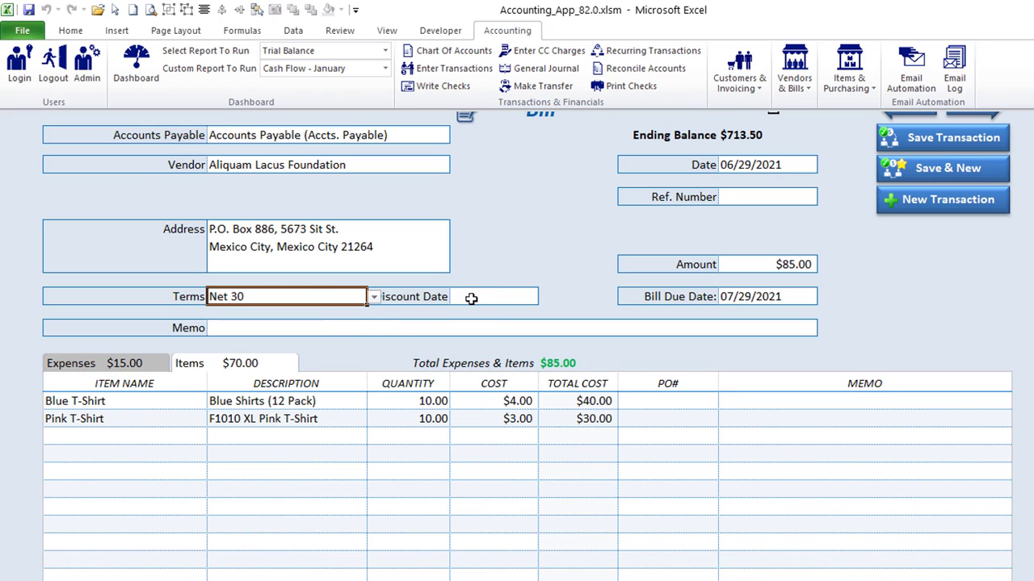
pyautogui.click(471, 298)
pyautogui.click(349, 330)
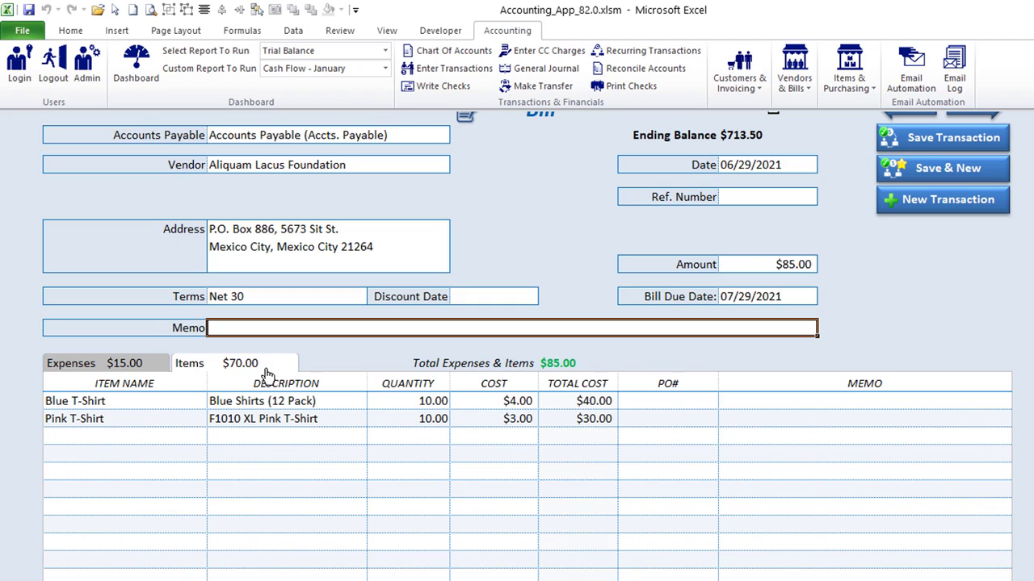
# Correct the bill amount from $90 to $85 and save it as transaction 95.
pyautogui.click(741, 269)
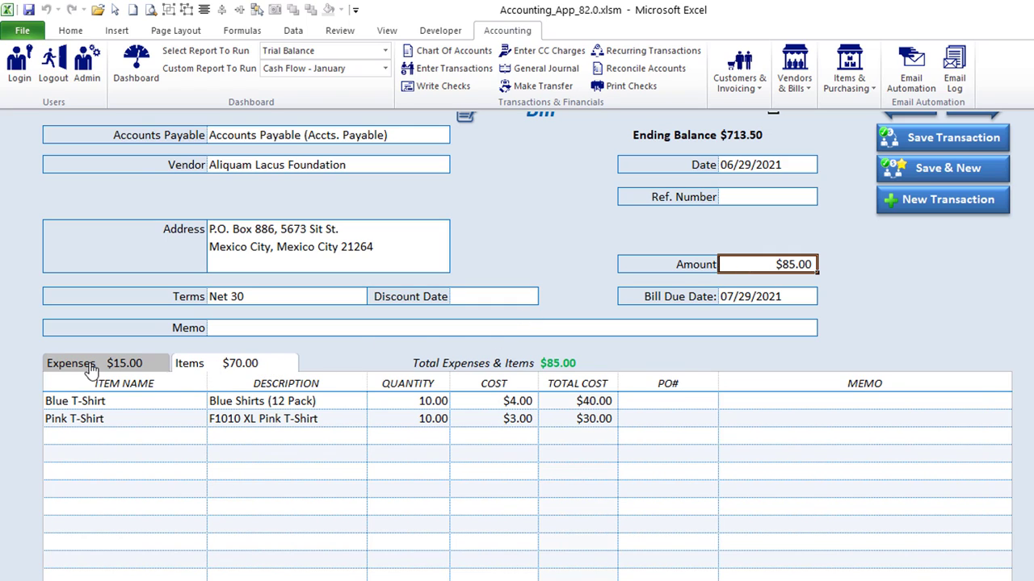
pyautogui.write('90')
pyautogui.press('Return')
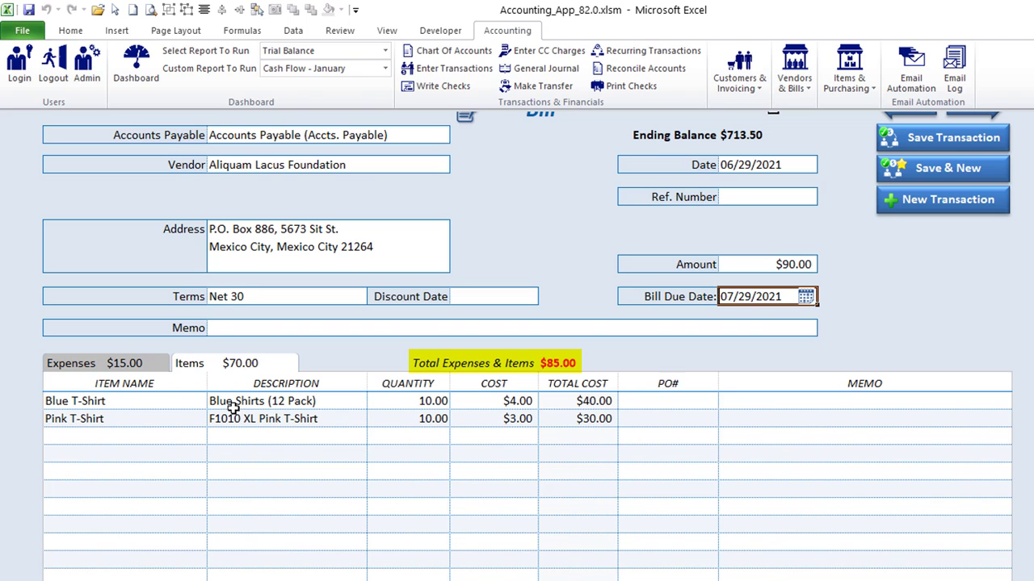
pyautogui.moveTo(101, 400); pyautogui.dragTo(103, 429)
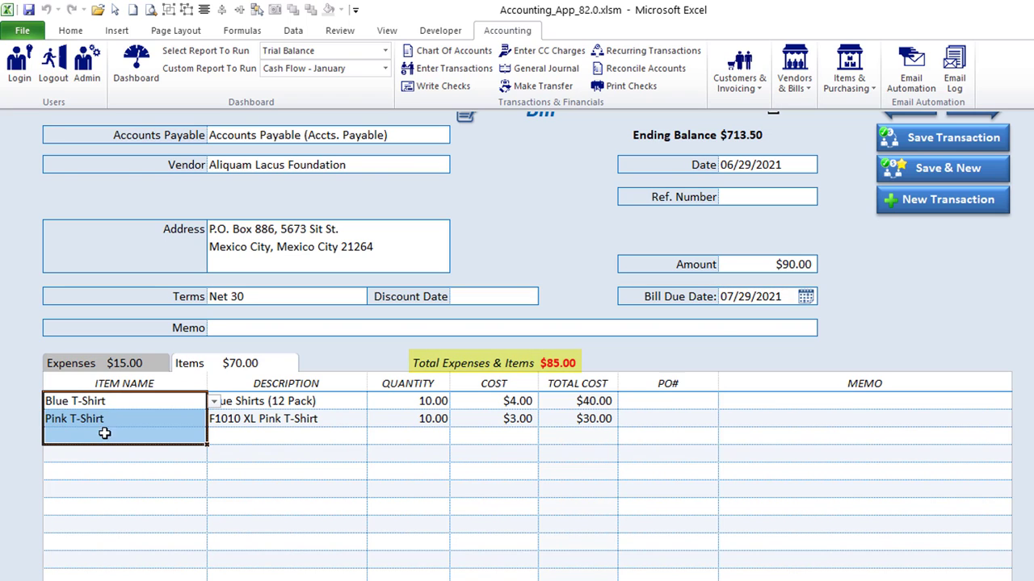
pyautogui.click(89, 368)
pyautogui.click(202, 368)
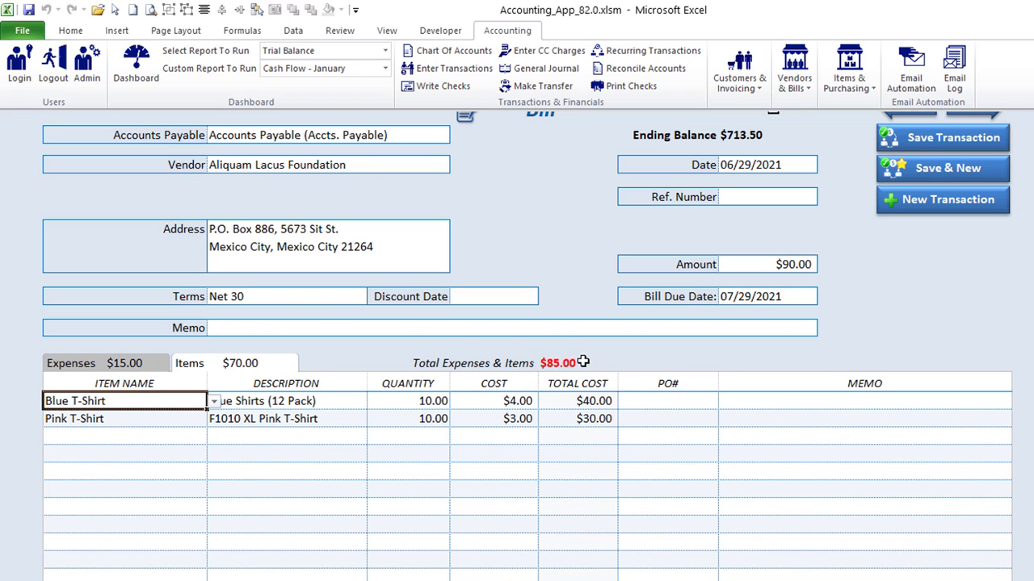
pyautogui.click(773, 263)
pyautogui.write('8')
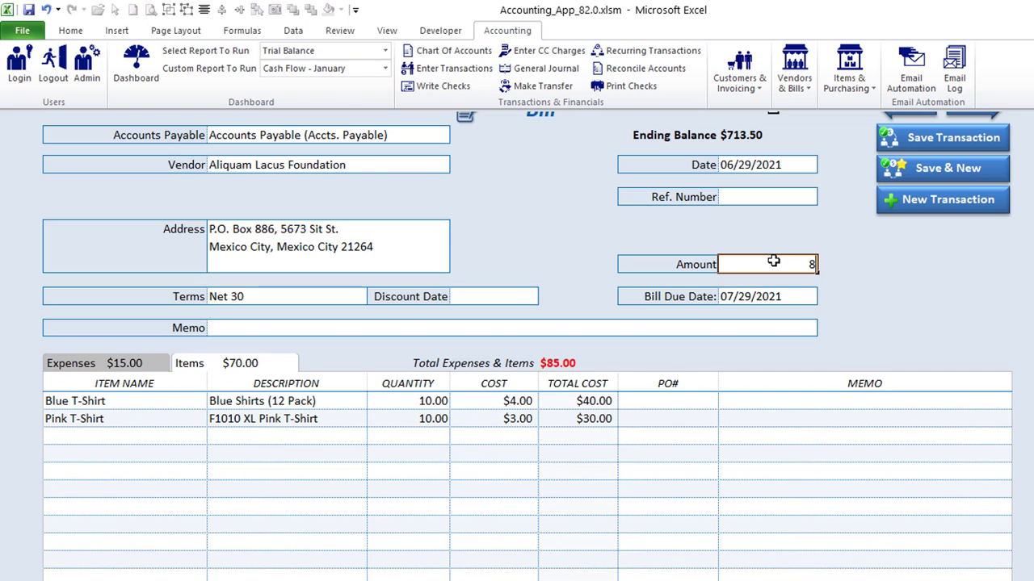
pyautogui.write('5')
pyautogui.press('Return')
pyautogui.scroll(2, 773, 263)
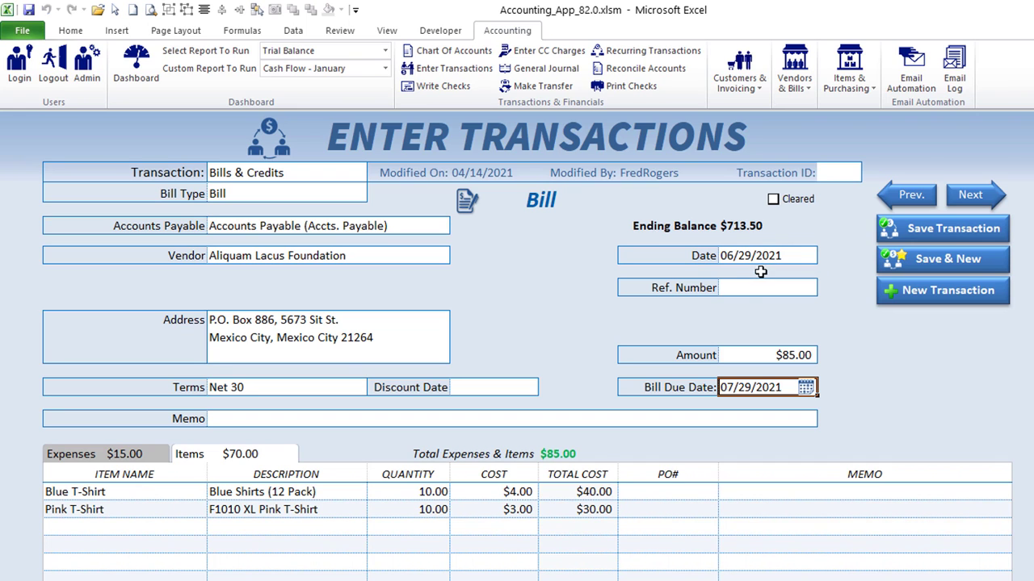
pyautogui.click(944, 231)
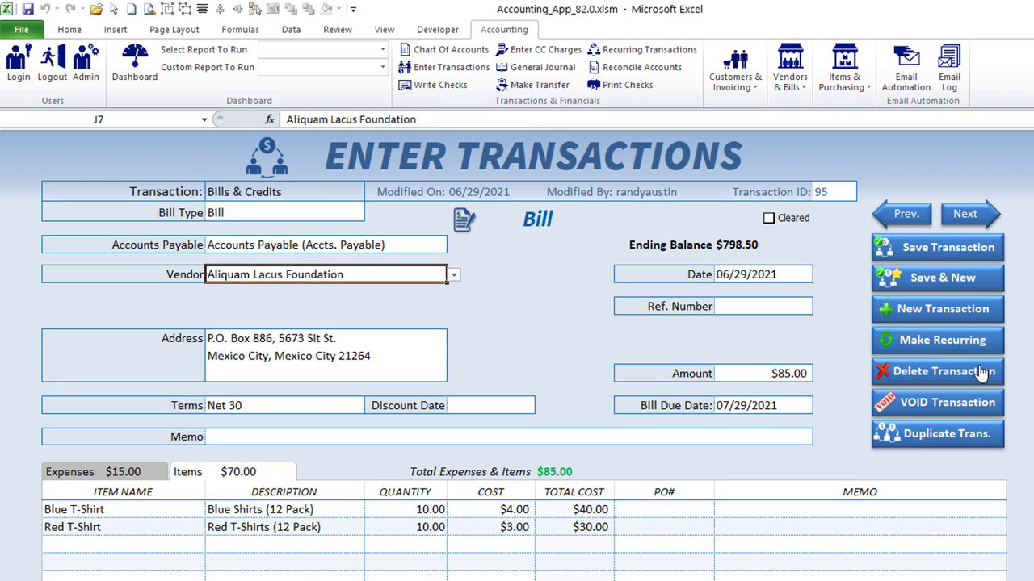
pyautogui.click(973, 347)
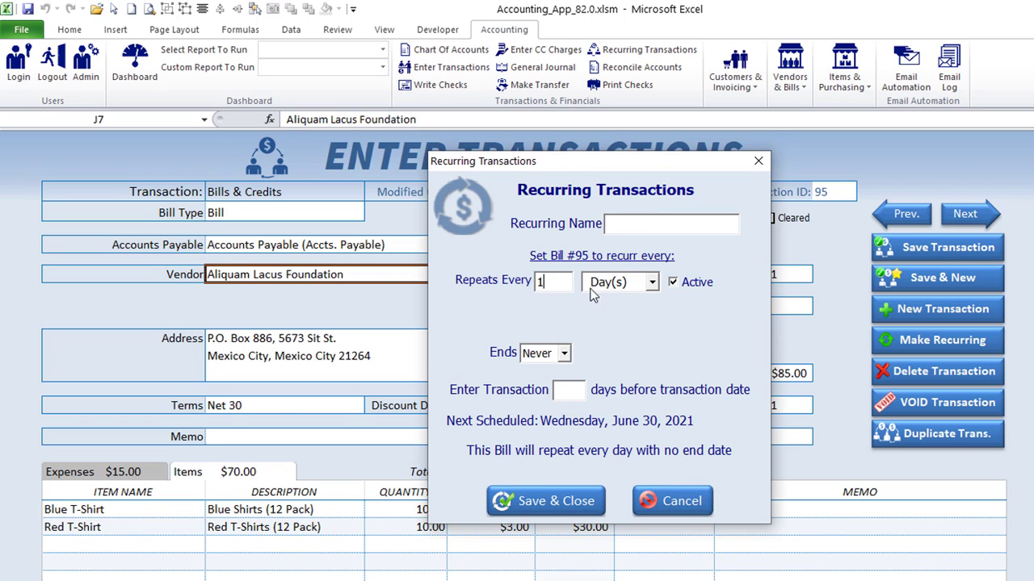
pyautogui.click(652, 284)
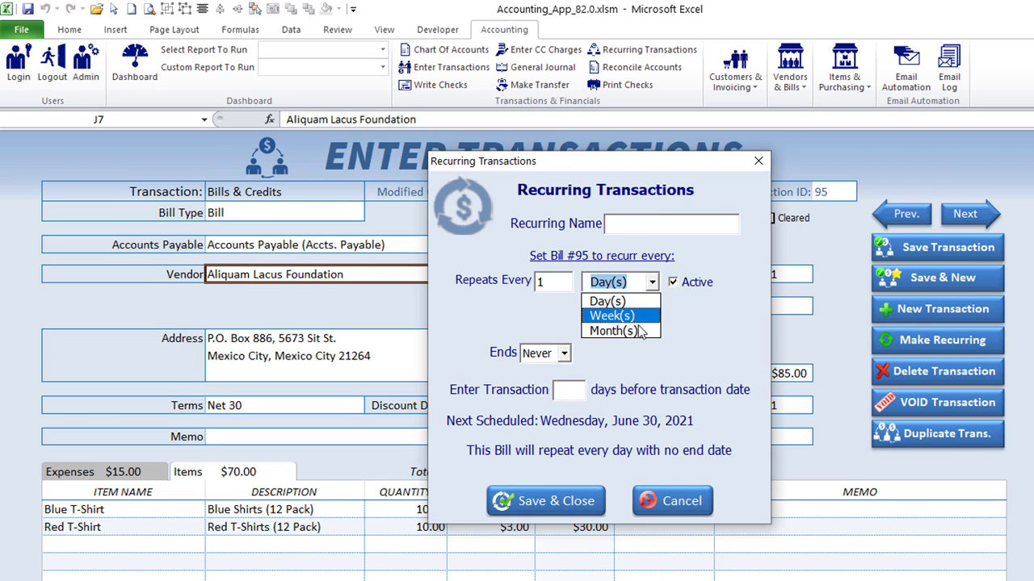
pyautogui.click(638, 332)
pyautogui.click(535, 317)
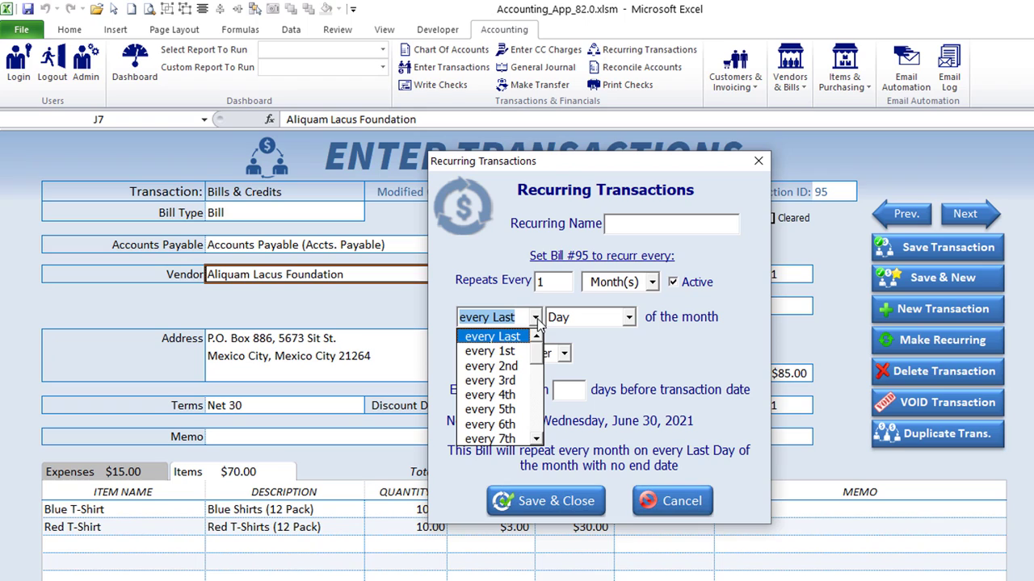
pyautogui.click(630, 319)
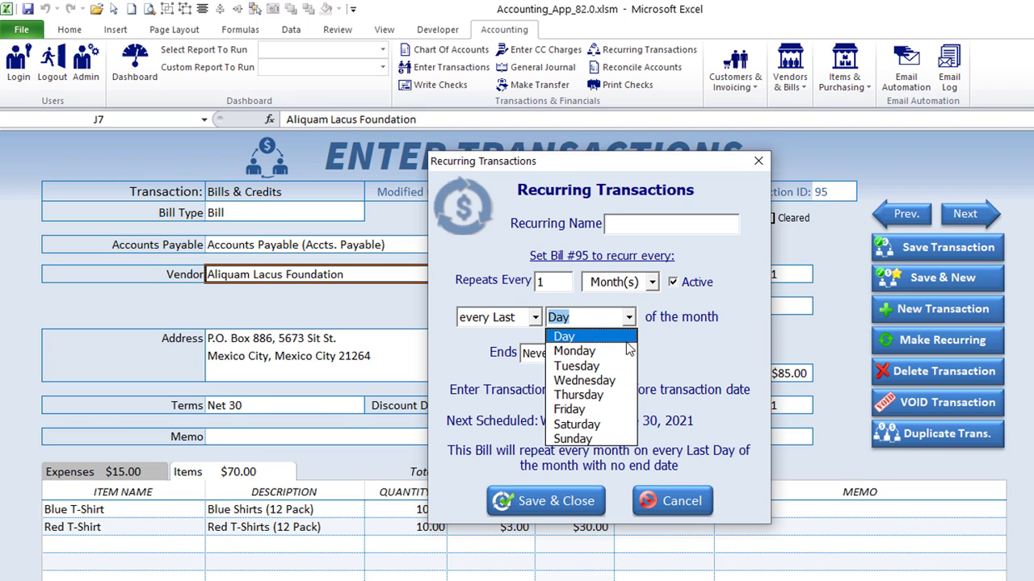
pyautogui.click(630, 321)
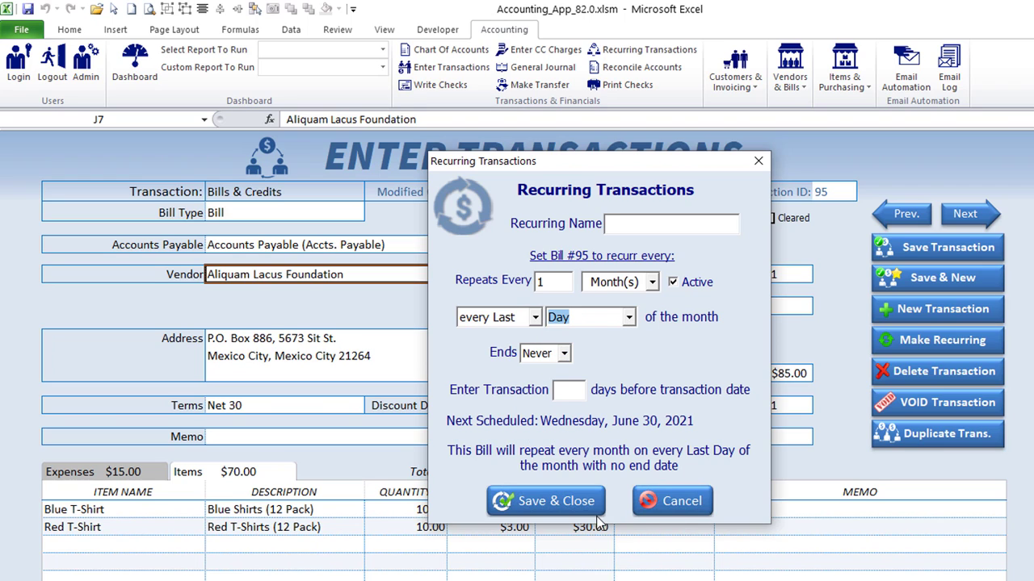
pyautogui.click(667, 507)
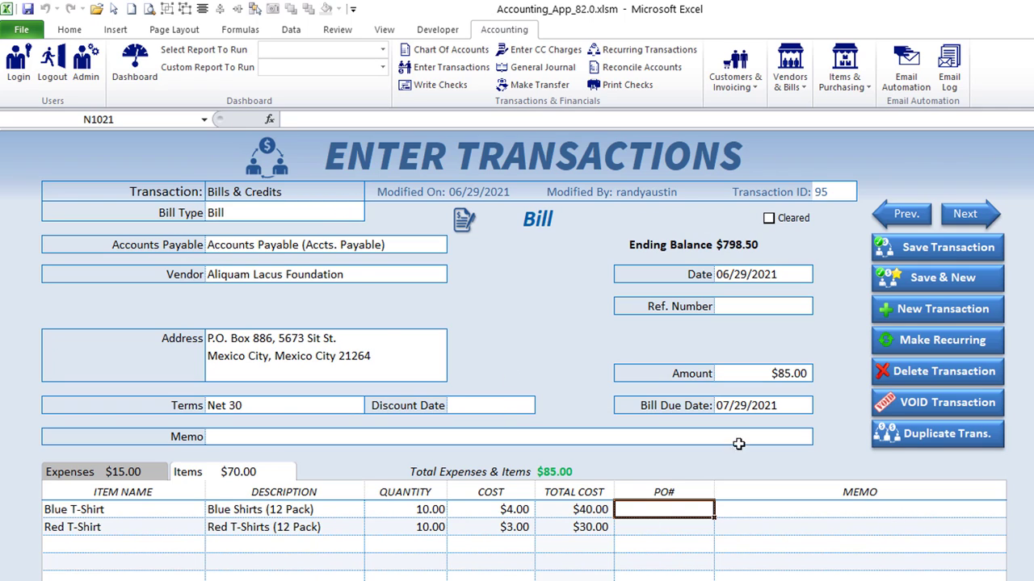
# Discard the unsaved bill changes and view the General Journal for All Dates.
pyautogui.click(446, 87)
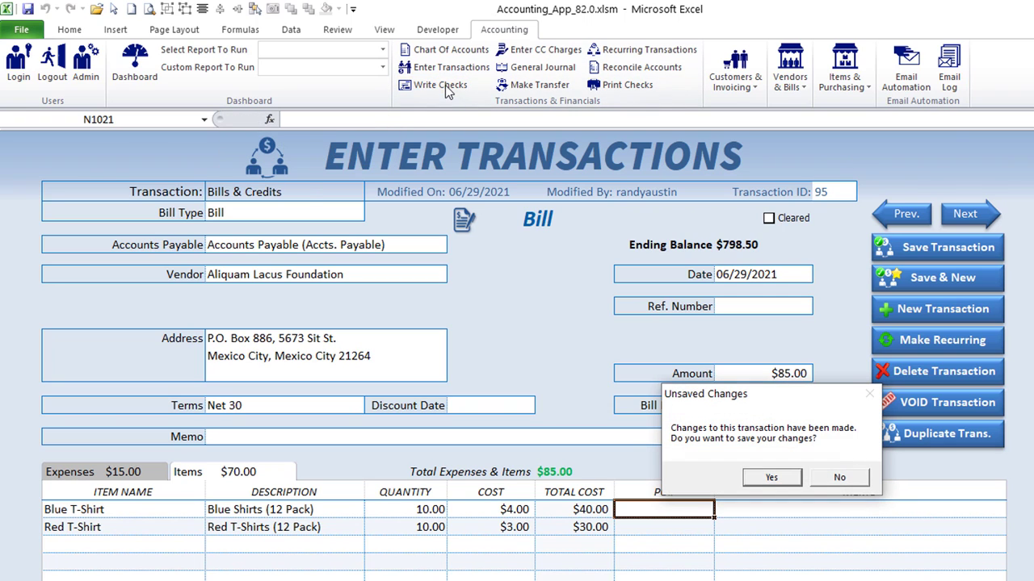
pyautogui.click(842, 478)
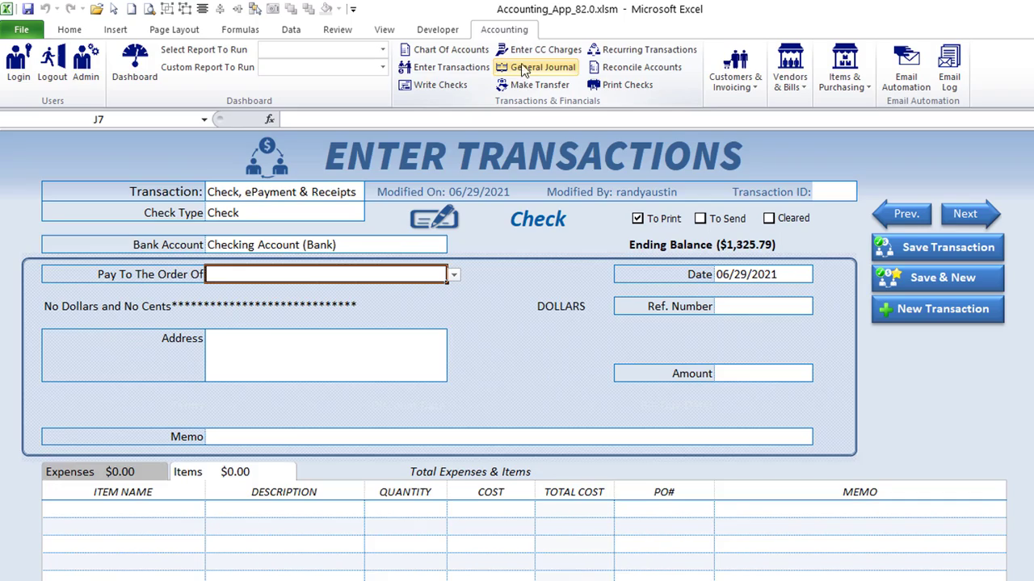
pyautogui.click(522, 68)
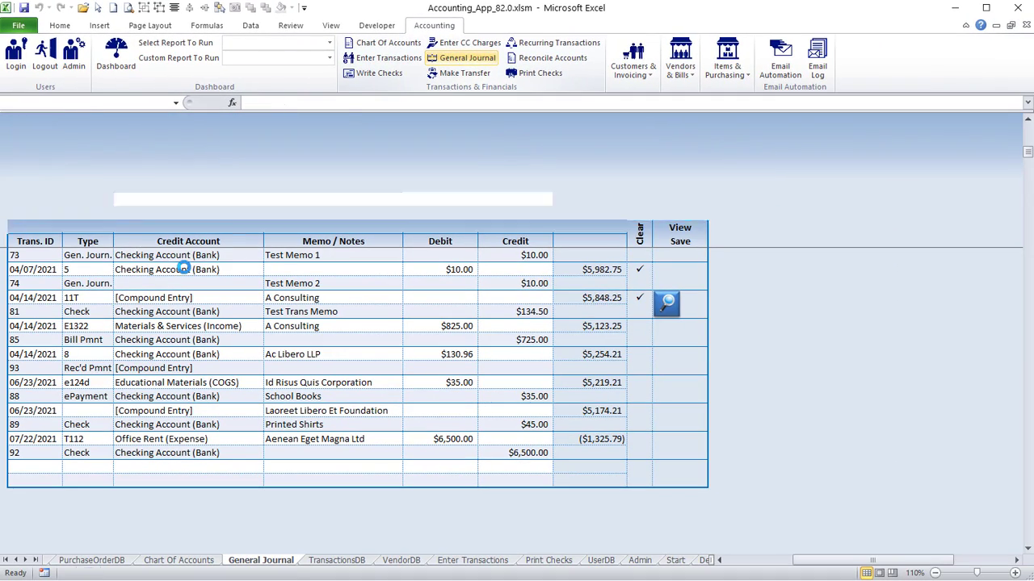
pyautogui.click(173, 312)
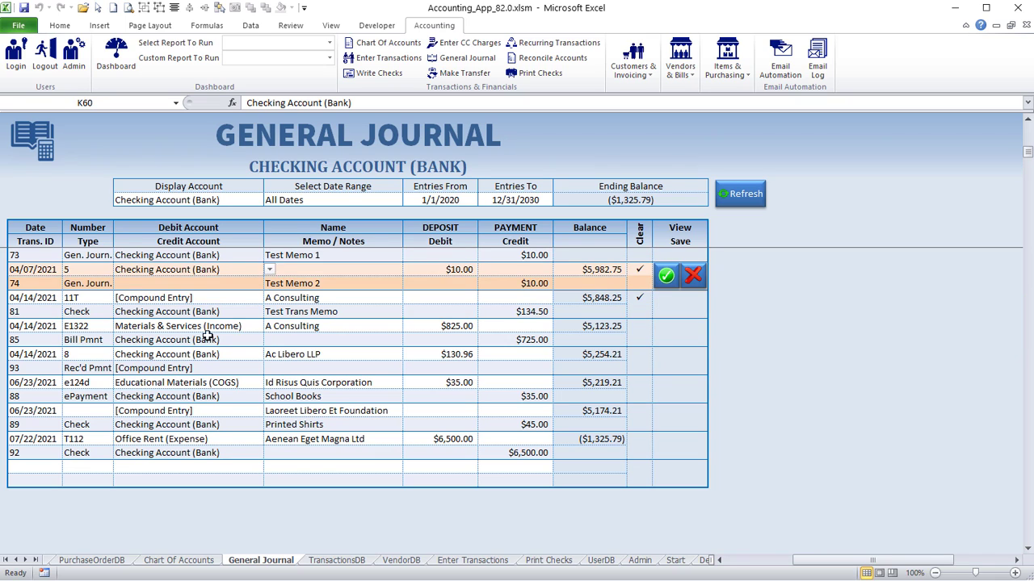
pyautogui.click(207, 201)
pyautogui.click(267, 201)
pyautogui.click(297, 200)
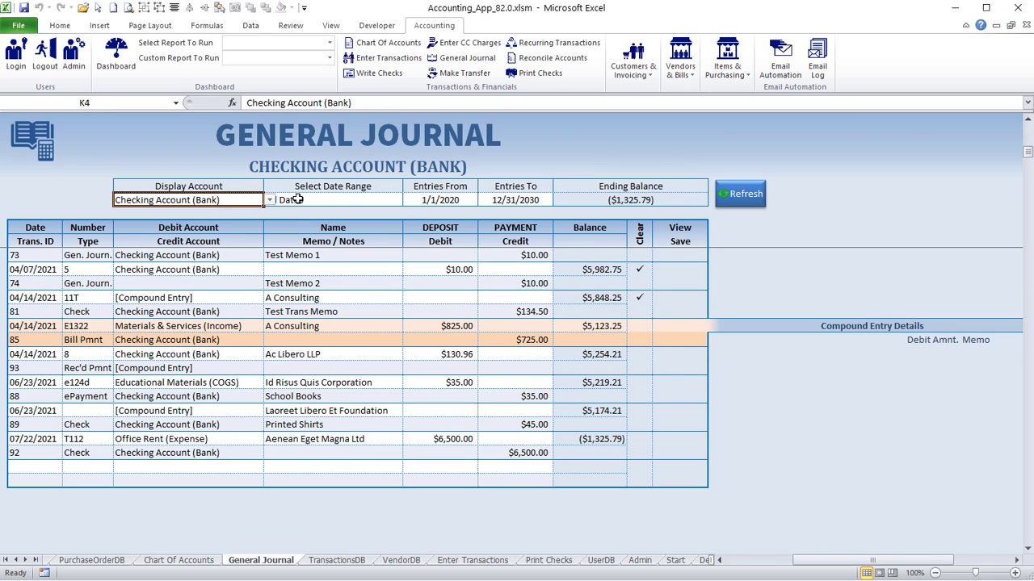
pyautogui.click(410, 206)
pyautogui.click(410, 205)
# Load check transaction 81 to A Consulting ($134.50) into the entry form, discarding unsaved changes.
pyautogui.click(147, 411)
pyautogui.click(121, 355)
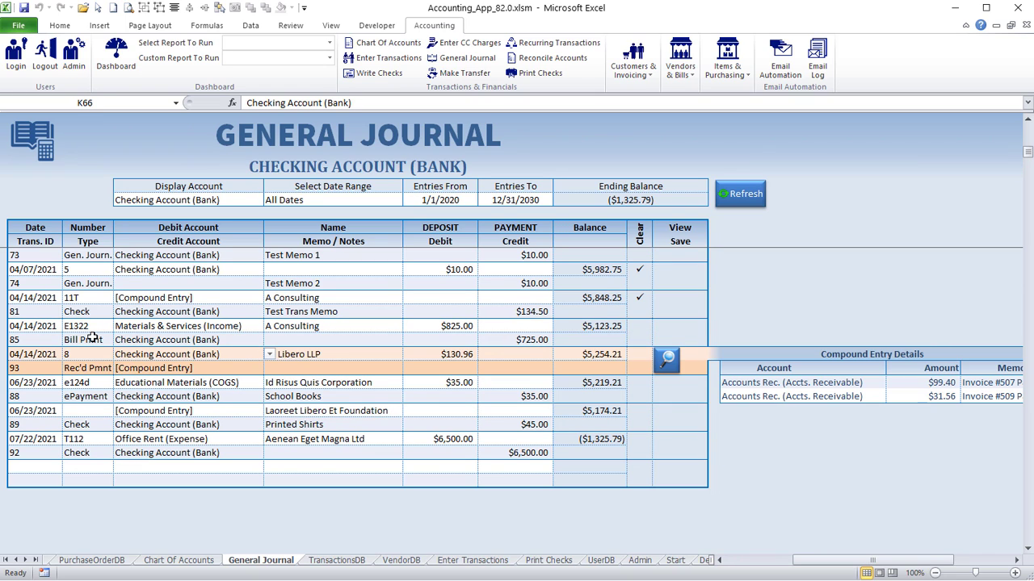
pyautogui.click(196, 340)
pyautogui.click(170, 312)
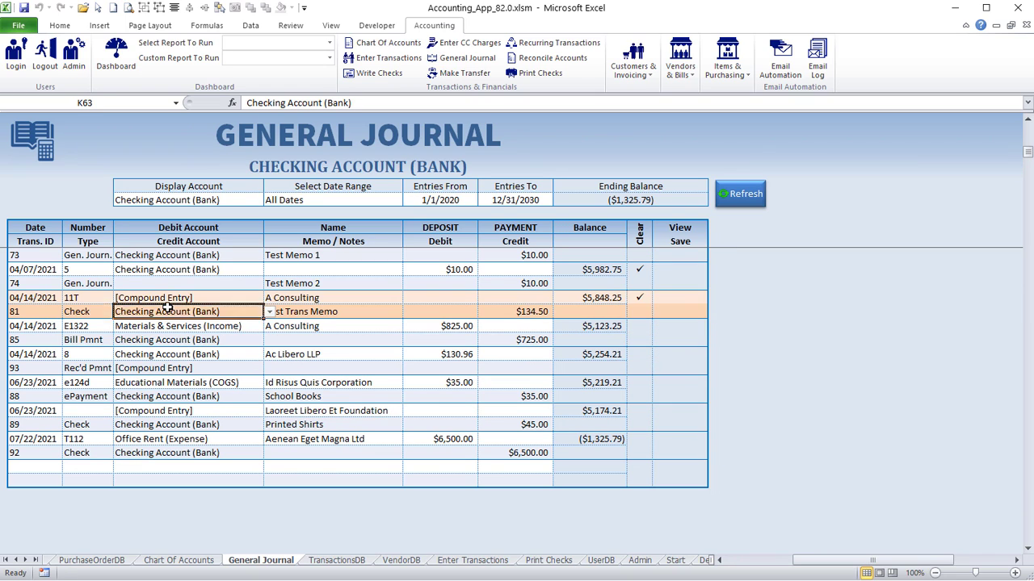
pyautogui.click(669, 304)
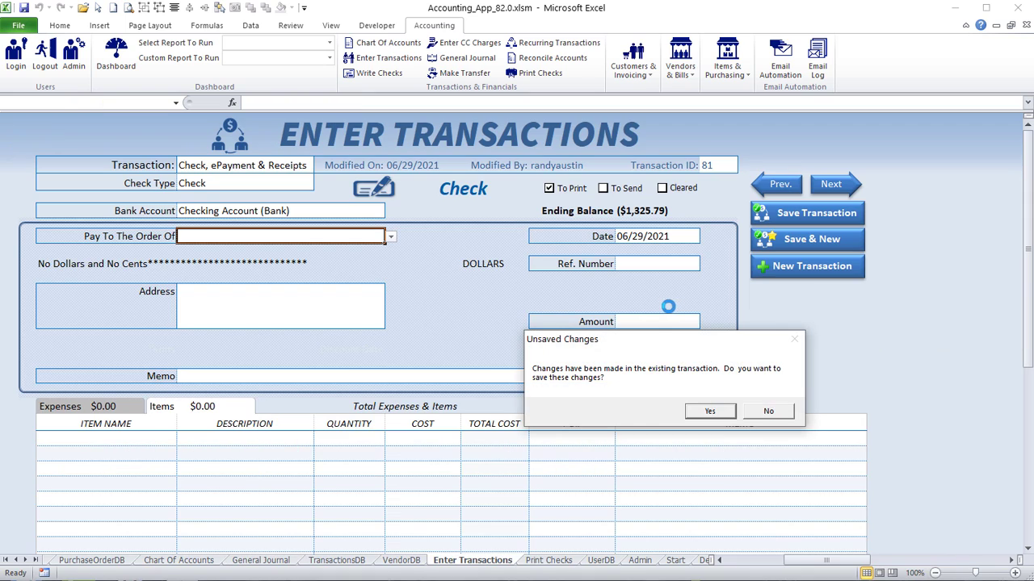
pyautogui.click(766, 411)
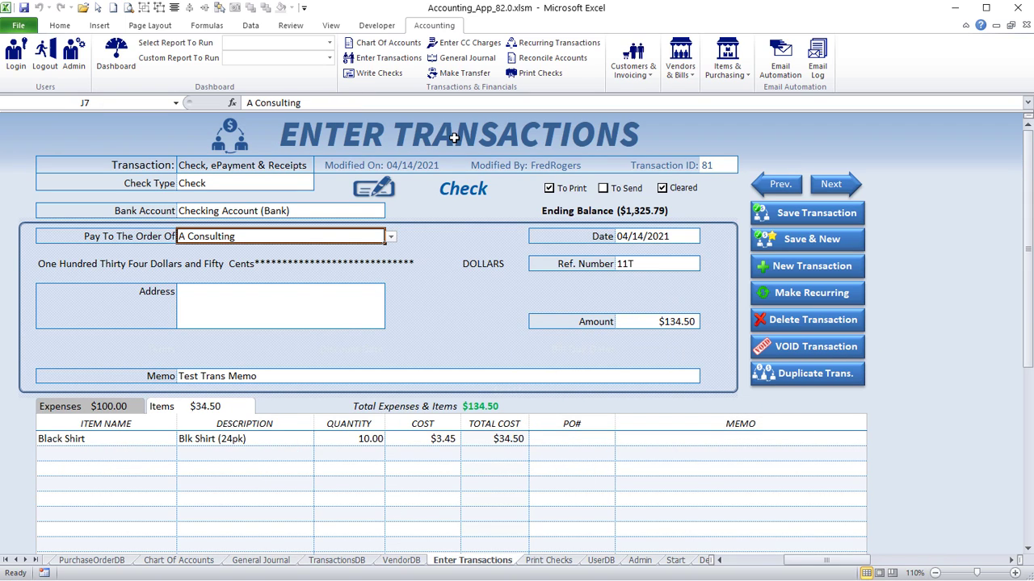
pyautogui.click(473, 74)
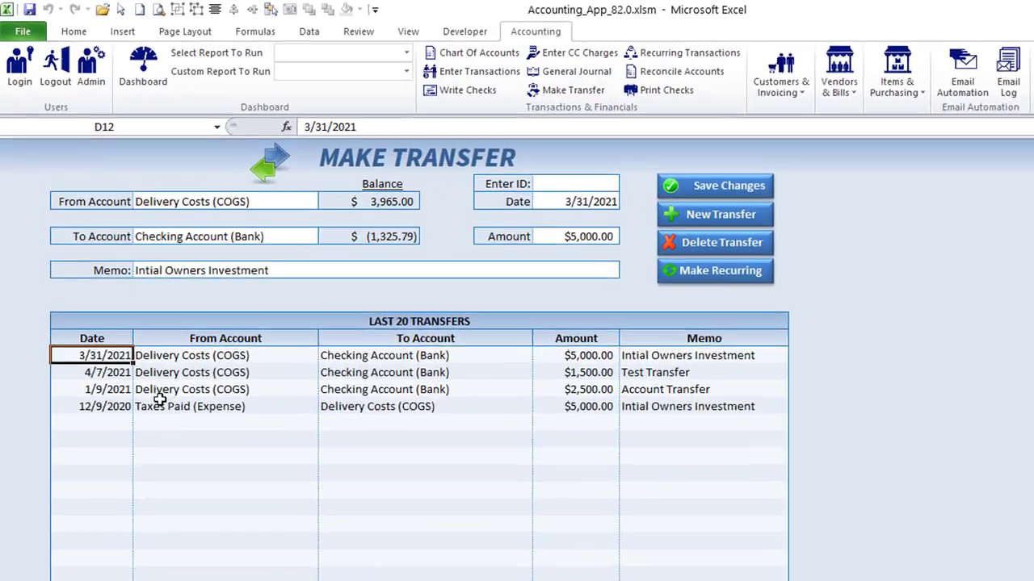
# Review past transfers dated 12/9/2020, 4/7/2021, 3/31/2021 and 1/9/2021 in the transfer form.
pyautogui.click(120, 331)
pyautogui.click(130, 301)
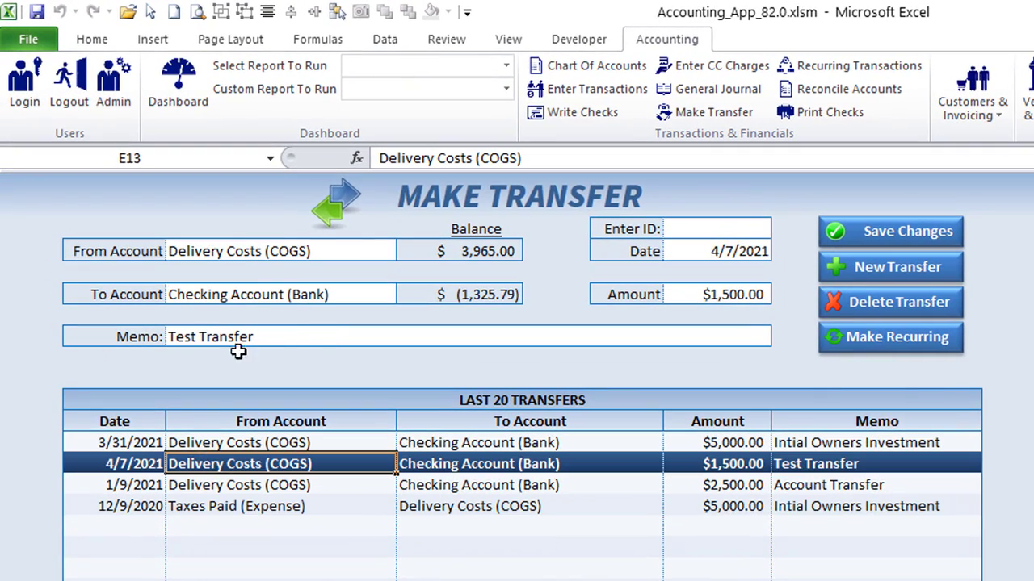
pyautogui.click(201, 442)
pyautogui.click(202, 485)
pyautogui.click(201, 506)
pyautogui.click(202, 485)
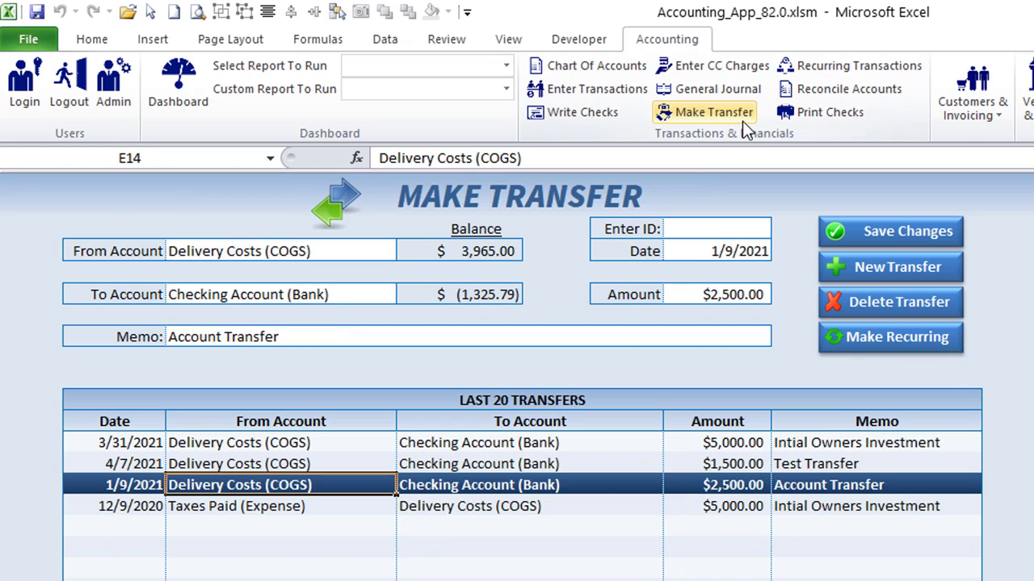
# Review the recurring transactions, opening the Monthly Rent schedule and cancelling without changes.
pyautogui.click(817, 70)
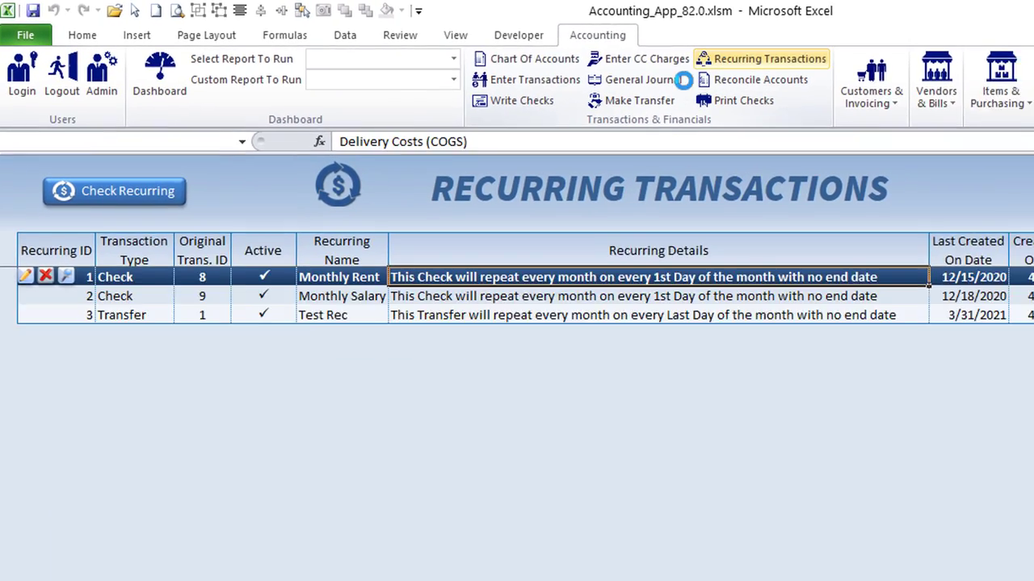
pyautogui.click(258, 313)
pyautogui.click(252, 280)
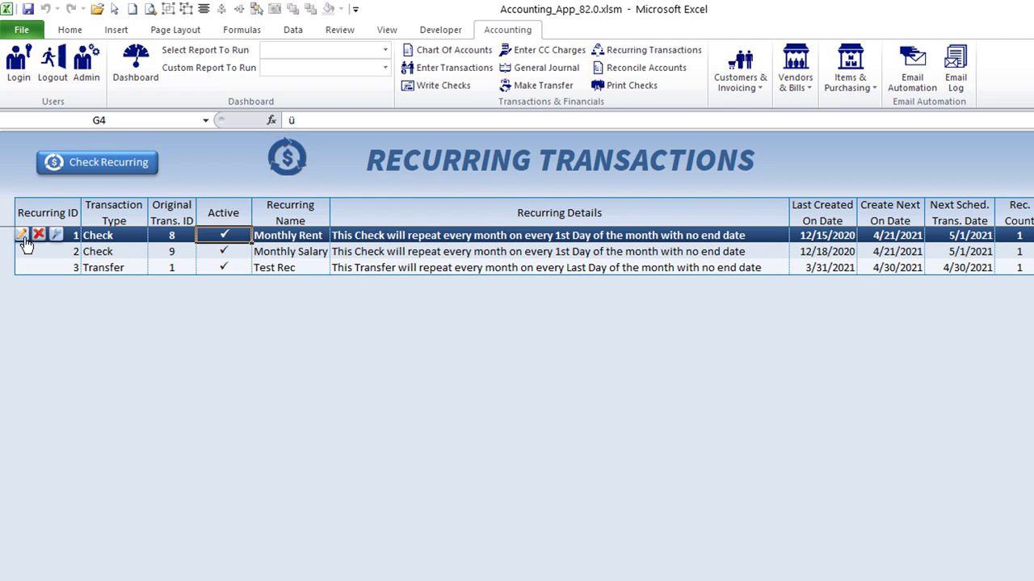
pyautogui.click(22, 235)
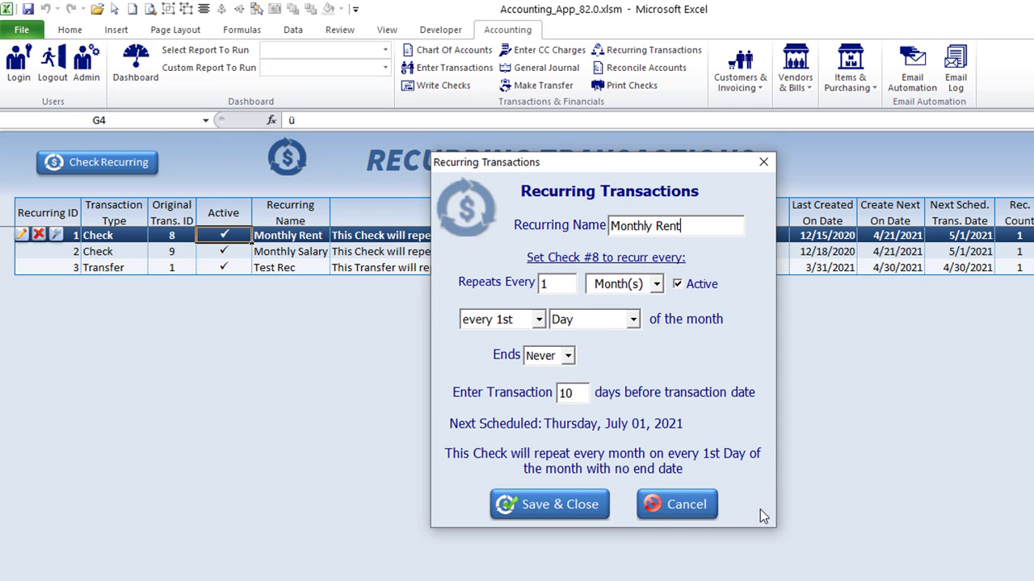
pyautogui.click(681, 505)
pyautogui.click(309, 272)
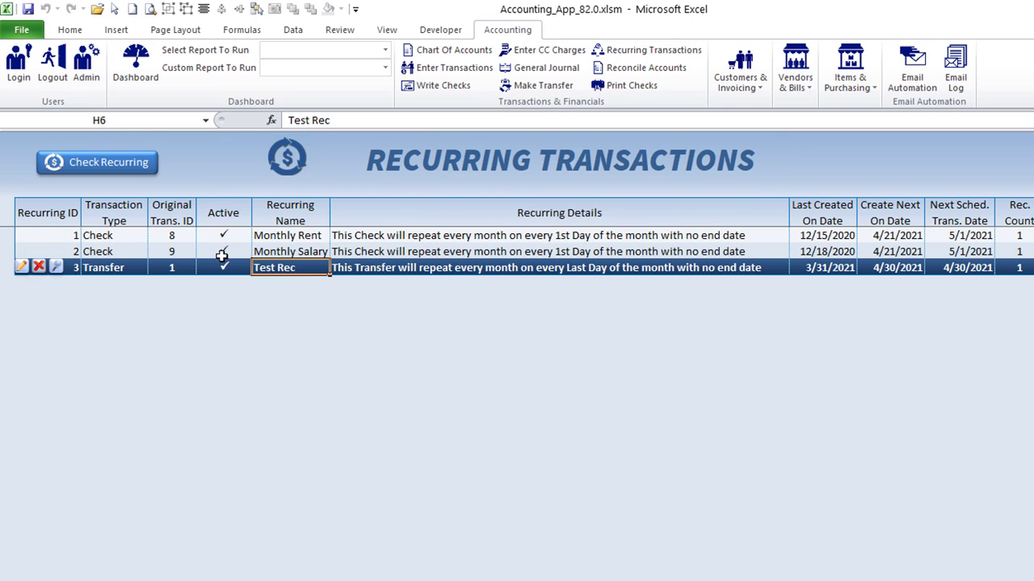
pyautogui.click(130, 257)
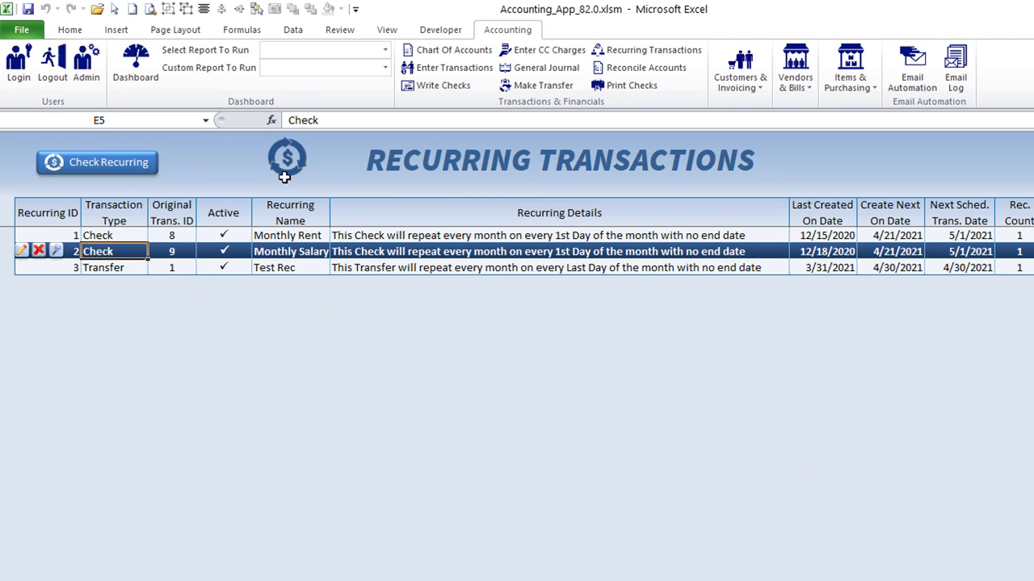
pyautogui.click(621, 71)
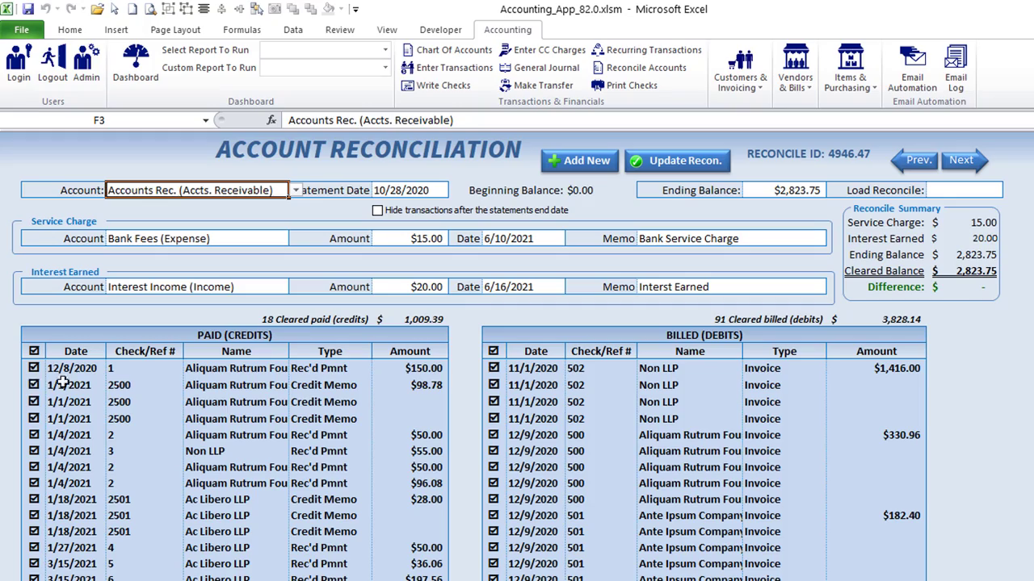
pyautogui.click(34, 385)
pyautogui.click(34, 401)
pyautogui.click(34, 418)
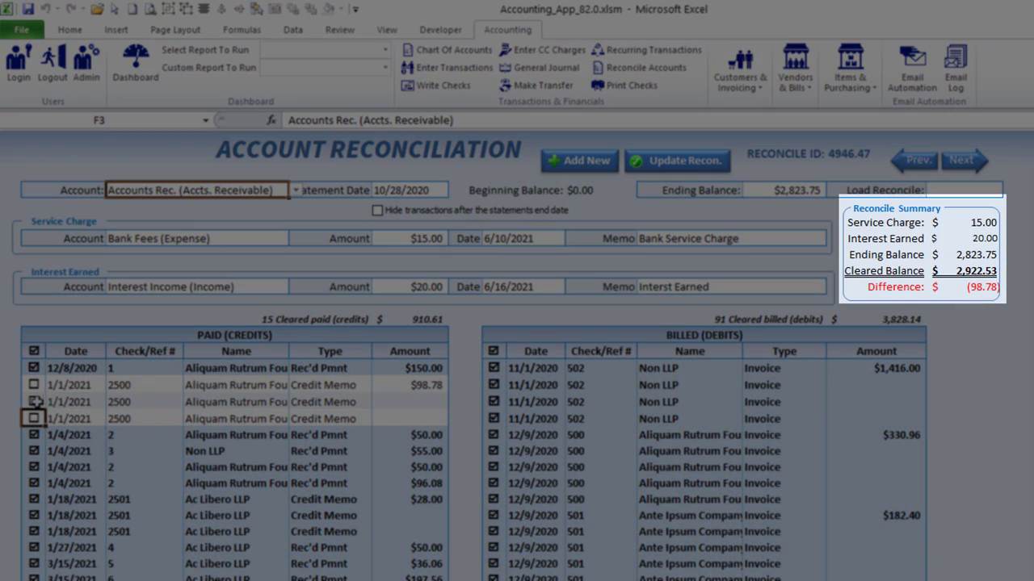
pyautogui.click(34, 402)
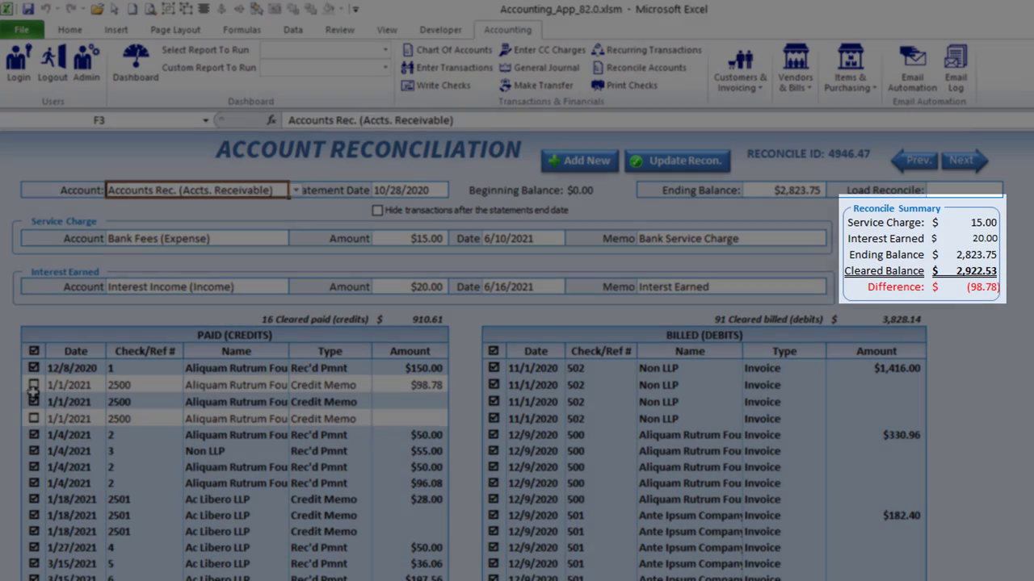
pyautogui.click(34, 384)
pyautogui.click(33, 418)
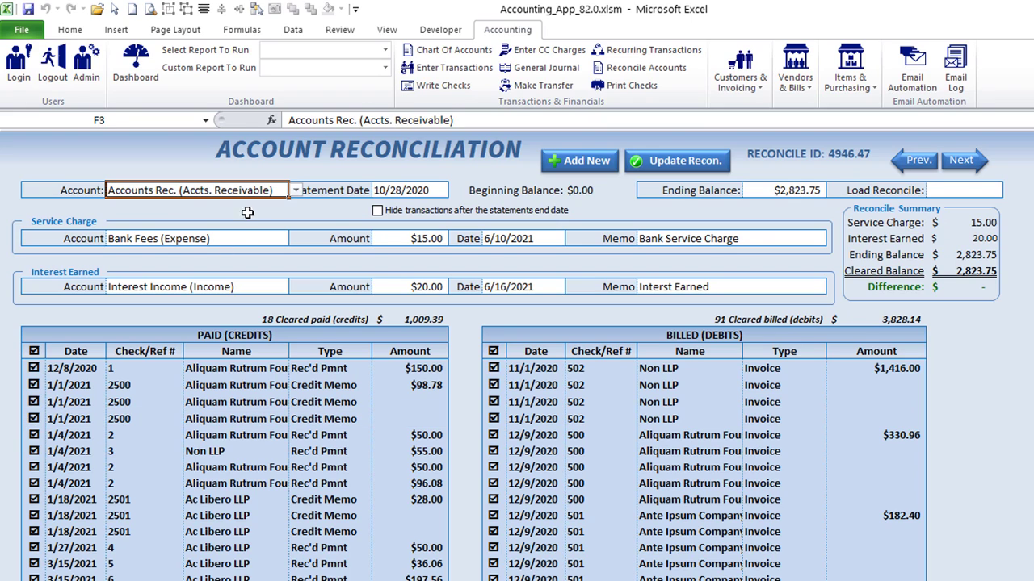
pyautogui.click(296, 190)
pyautogui.click(295, 189)
# Preview Voucher and Standard check styles, keep Wallet, and try Edit Layout then Done Editing.
pyautogui.click(646, 86)
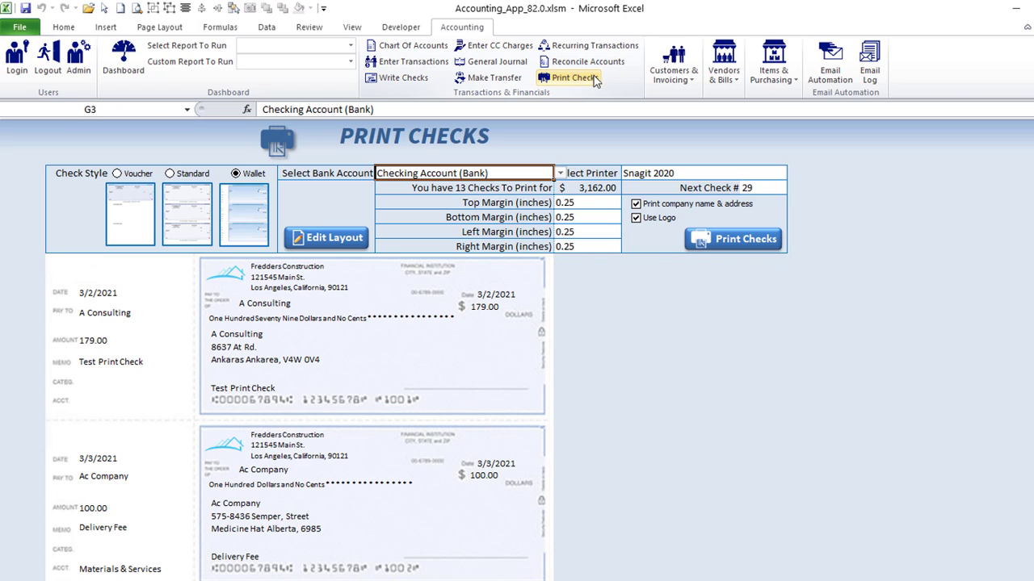
pyautogui.click(117, 174)
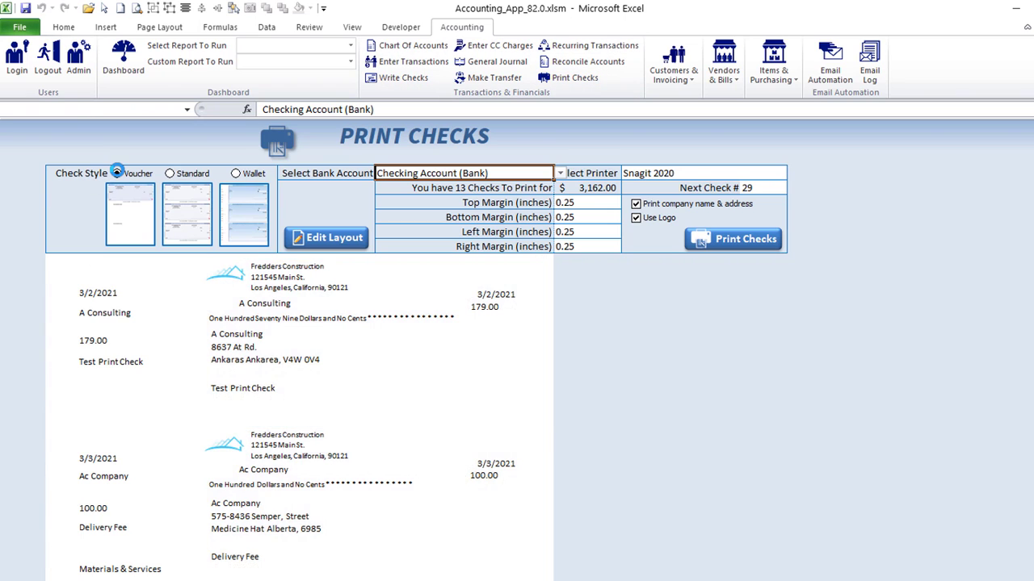
pyautogui.click(171, 175)
pyautogui.click(235, 173)
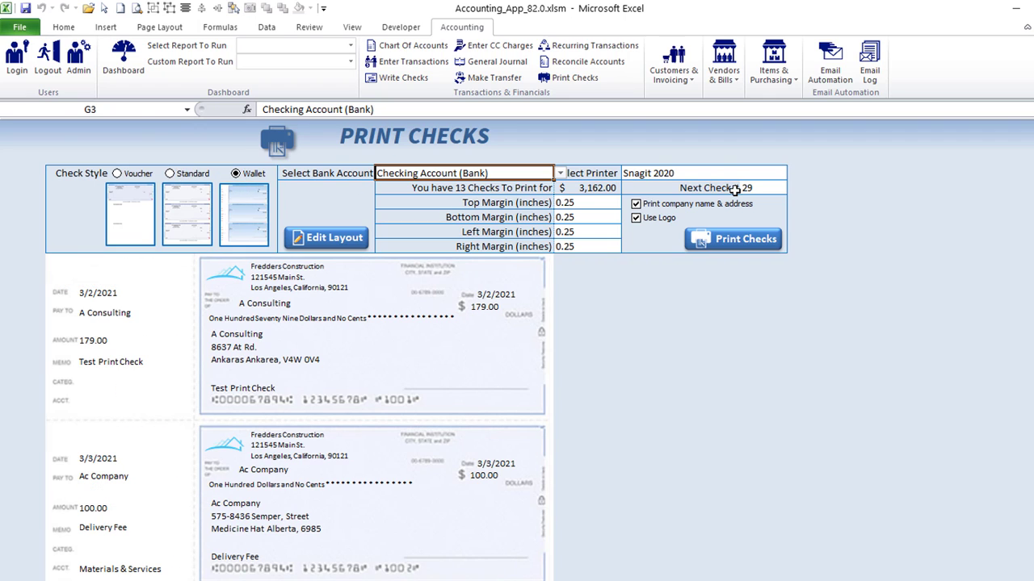
pyautogui.click(688, 173)
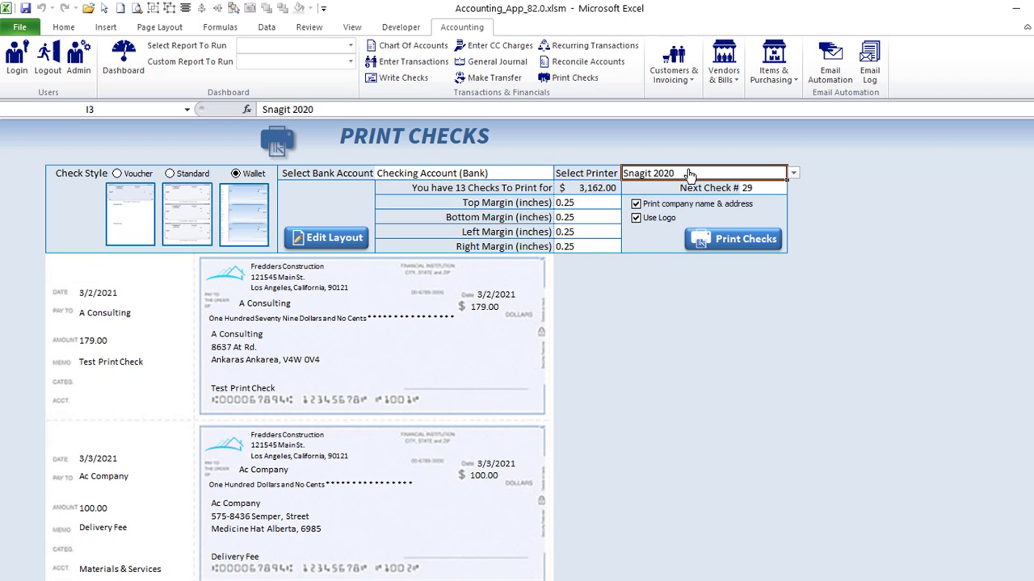
pyautogui.click(336, 239)
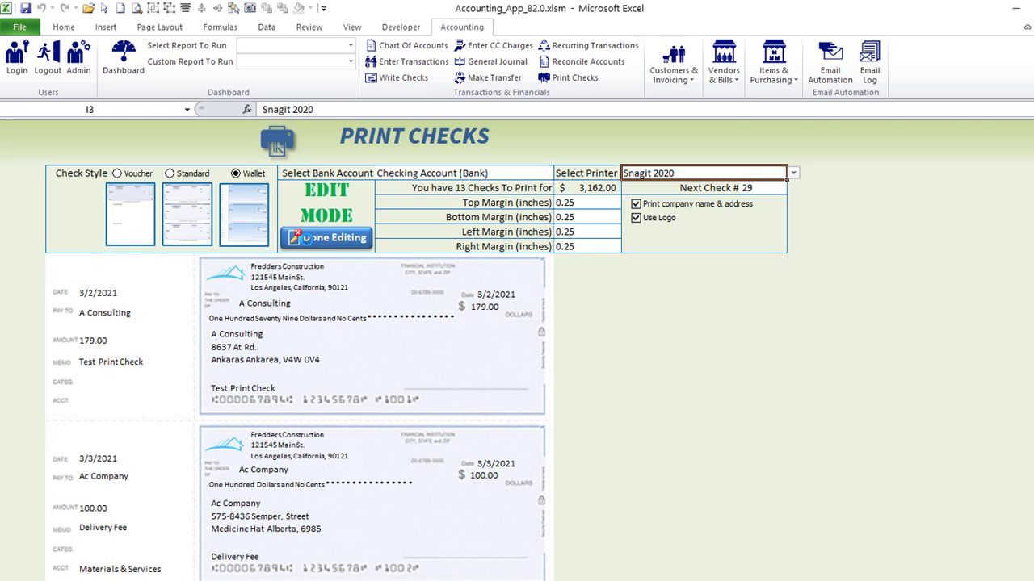
pyautogui.click(297, 236)
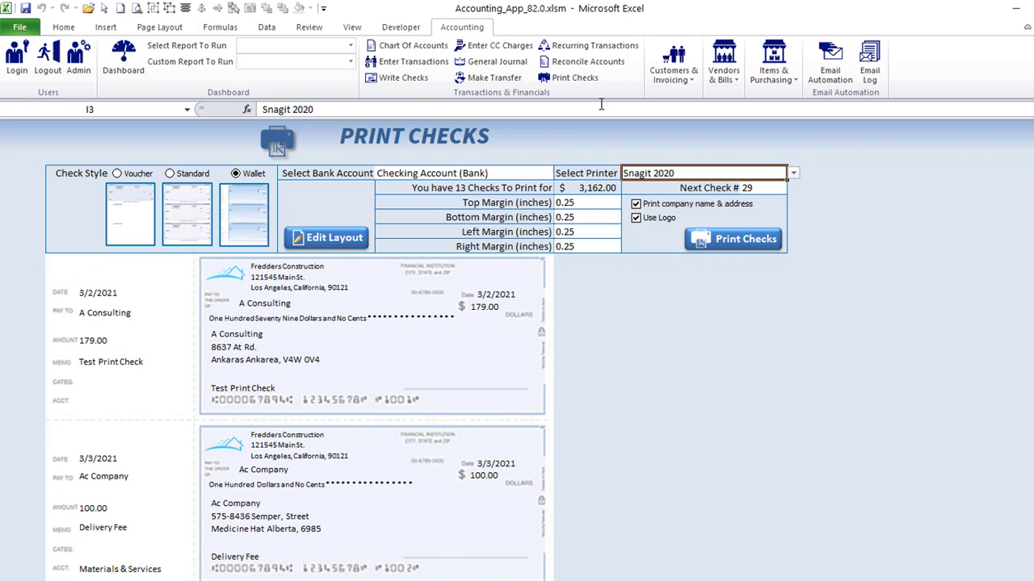
pyautogui.click(659, 76)
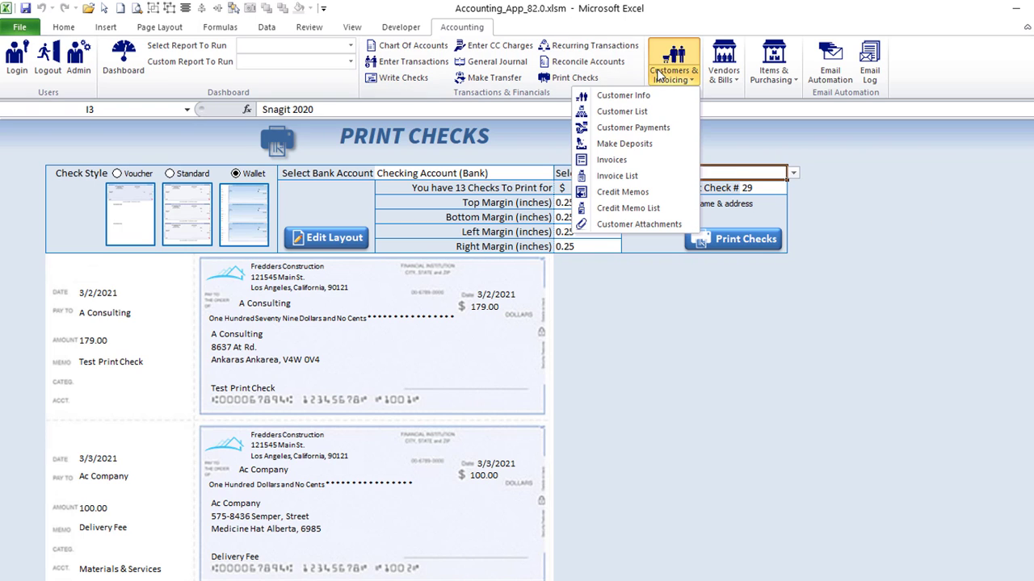
pyautogui.click(622, 96)
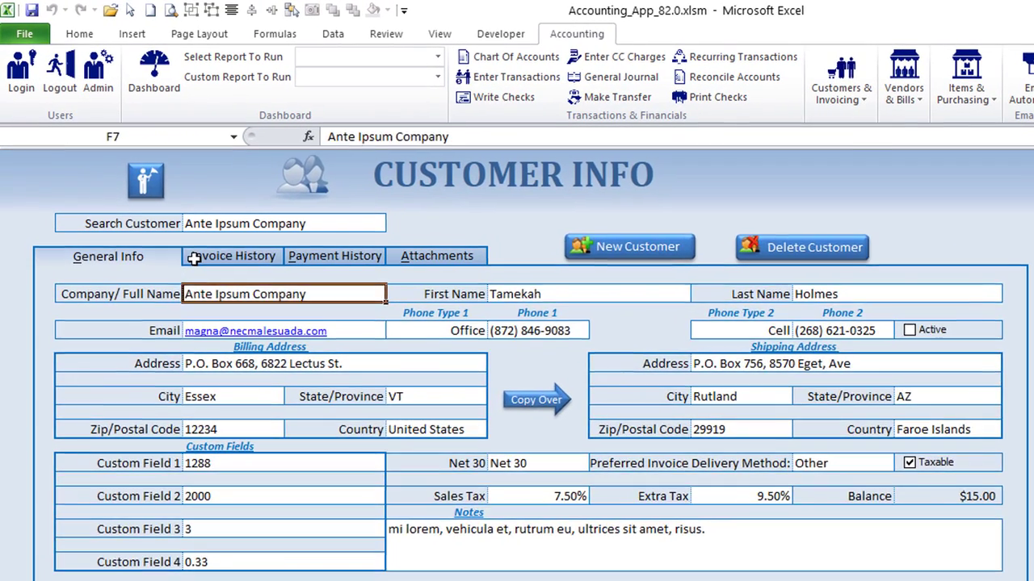
pyautogui.click(154, 207)
pyautogui.click(349, 256)
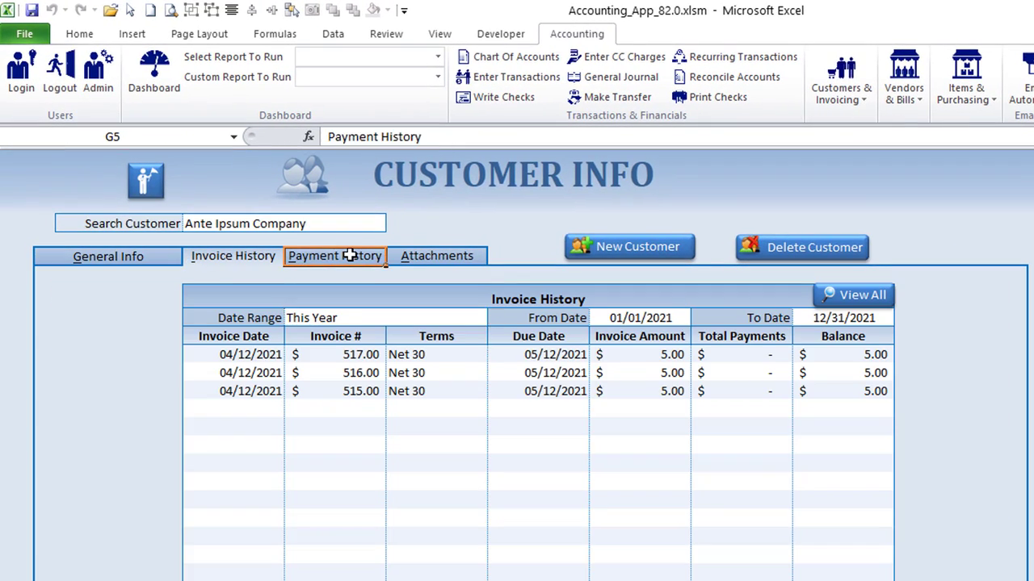
pyautogui.click(425, 256)
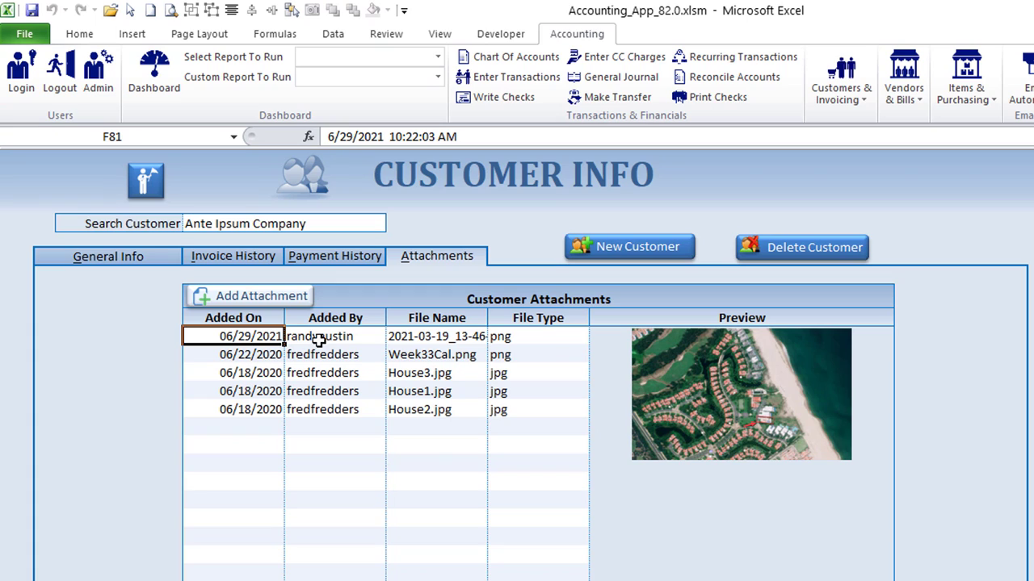
pyautogui.click(161, 257)
pyautogui.click(186, 465)
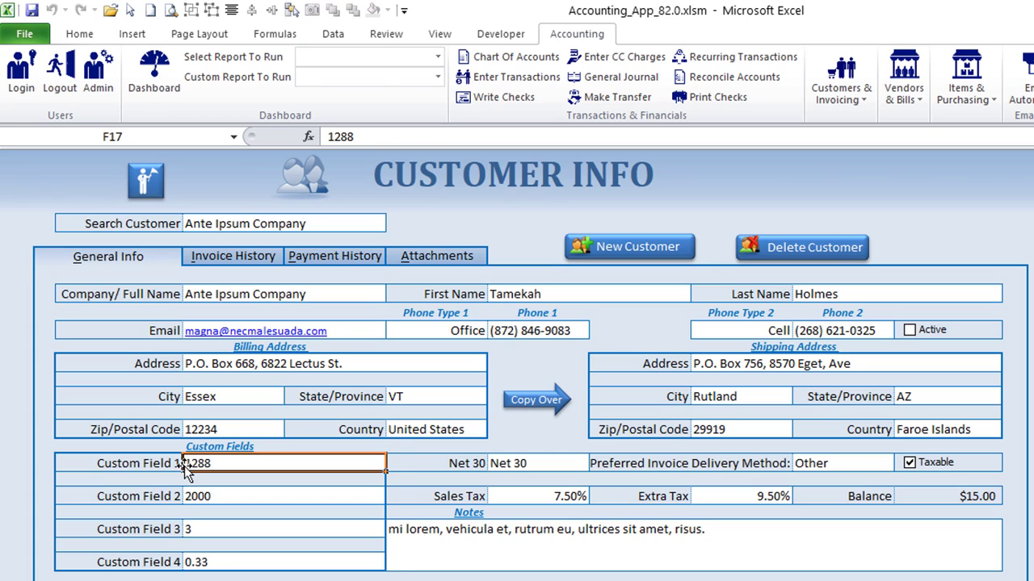
pyautogui.click(196, 494)
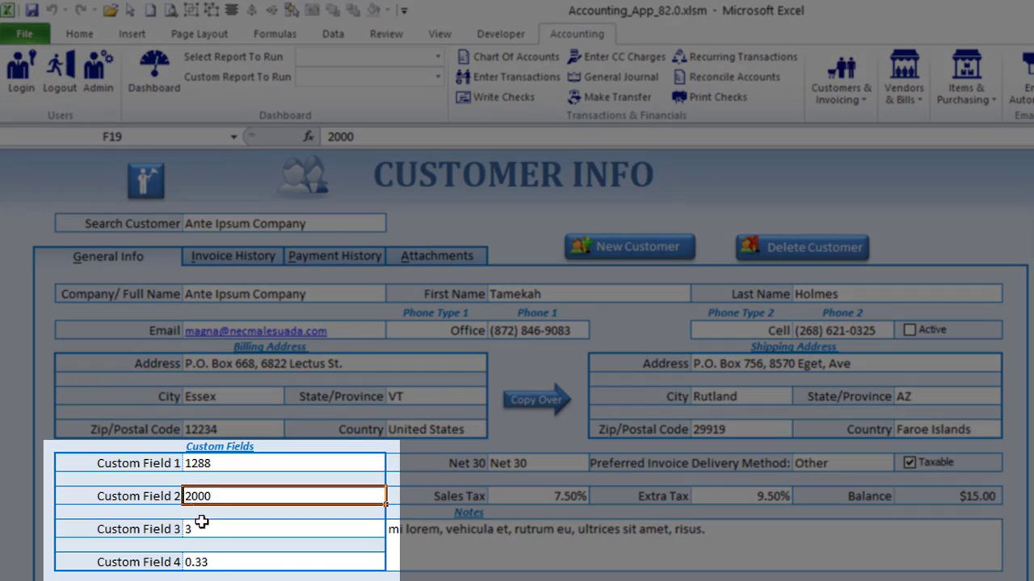
pyautogui.click(204, 464)
pyautogui.click(227, 500)
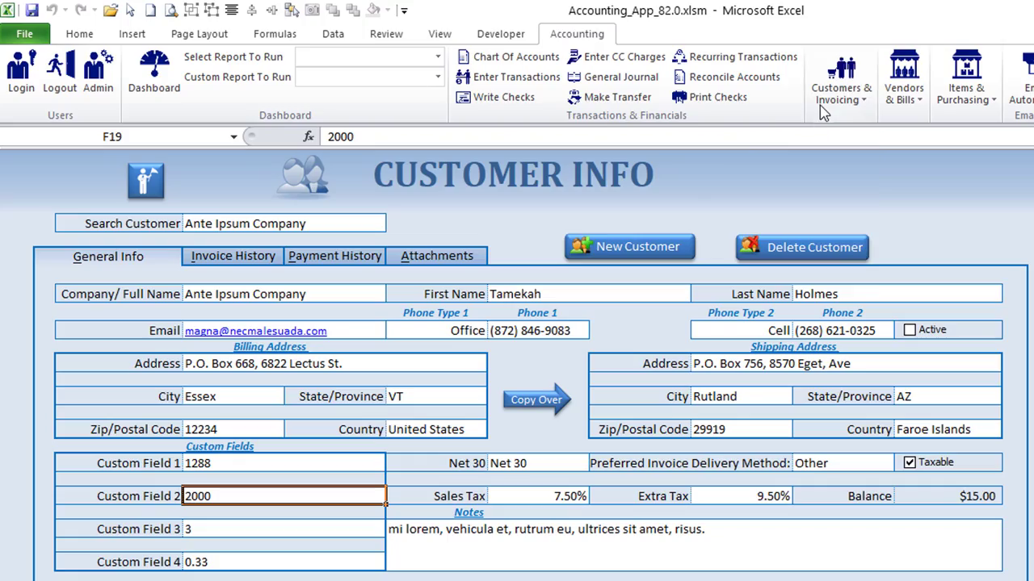
pyautogui.click(841, 89)
# Sort the Customer List by last name, toggling ascending and descending order.
pyautogui.click(767, 139)
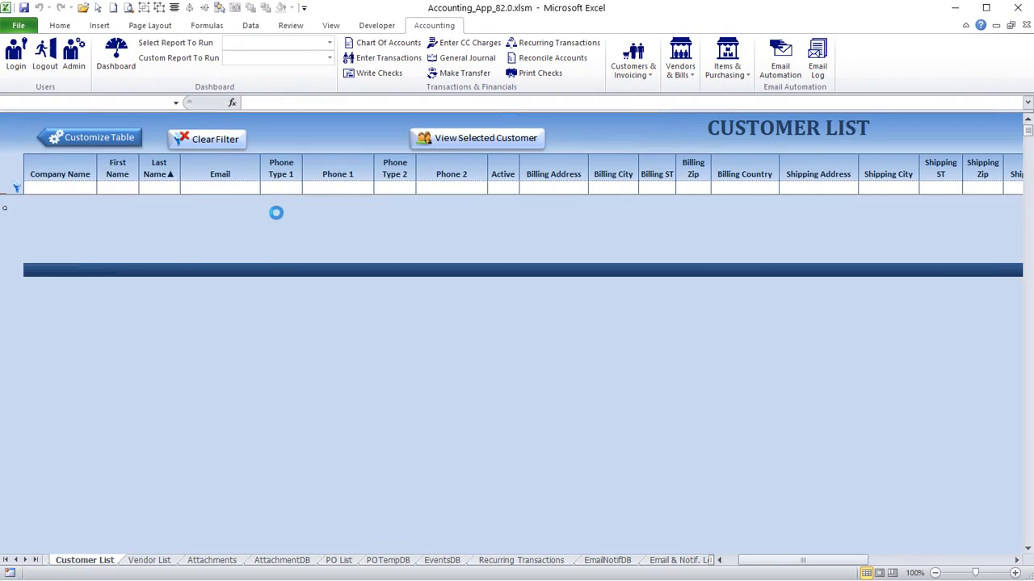
pyautogui.click(219, 270)
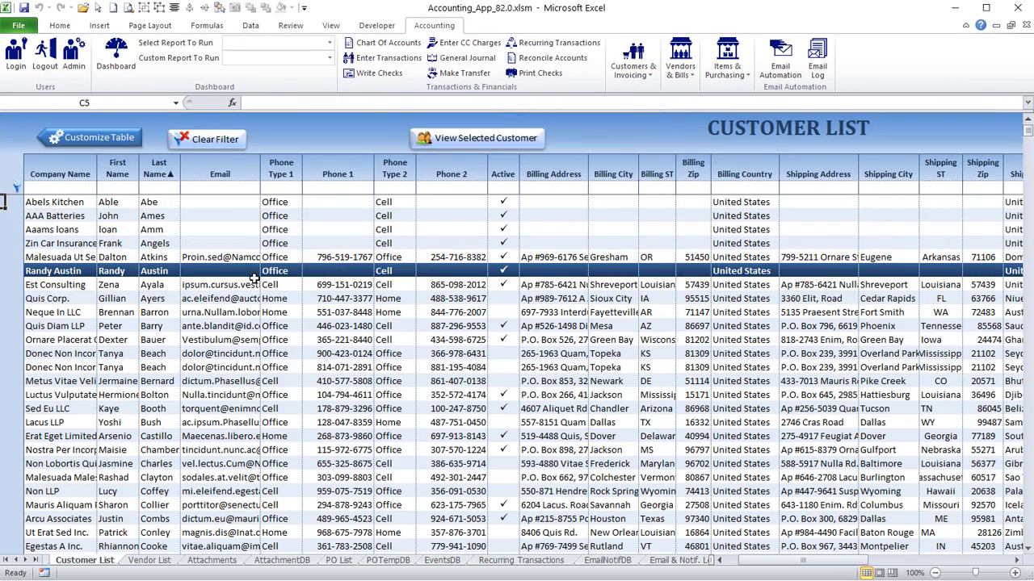
pyautogui.click(220, 284)
pyautogui.click(220, 340)
pyautogui.click(157, 161)
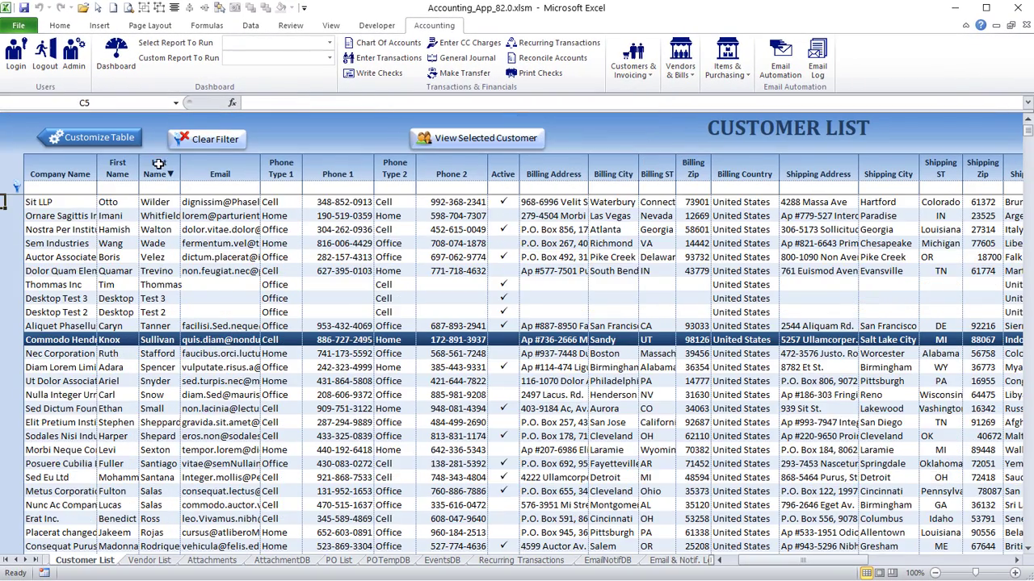
pyautogui.click(157, 161)
pyautogui.click(157, 162)
# Sort customers by email, filter to a pasted email address, then clear the filter.
pyautogui.click(198, 169)
pyautogui.click(194, 187)
pyautogui.hotkey('ctrl', 'v')
pyautogui.press('Return')
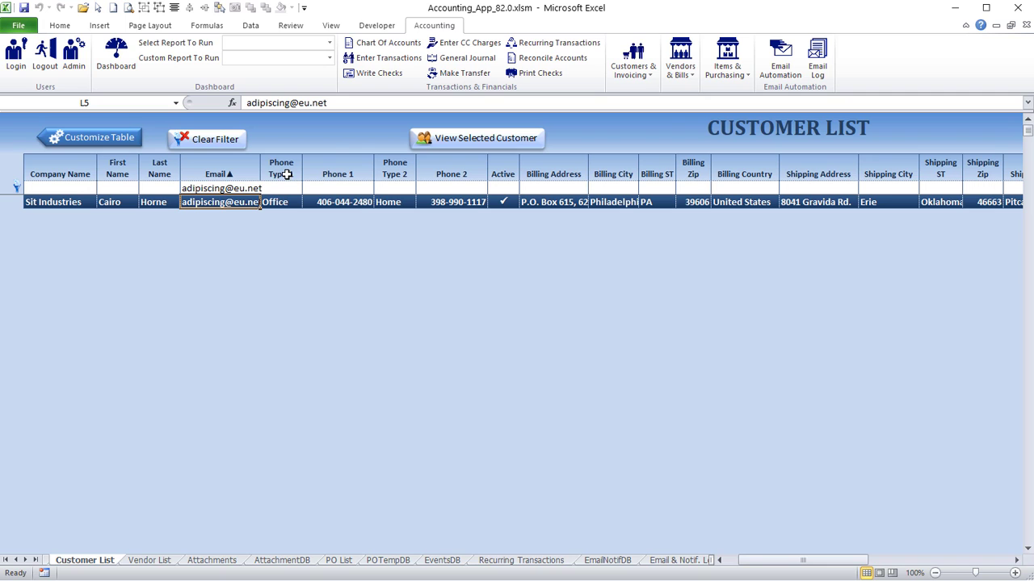
pyautogui.click(184, 144)
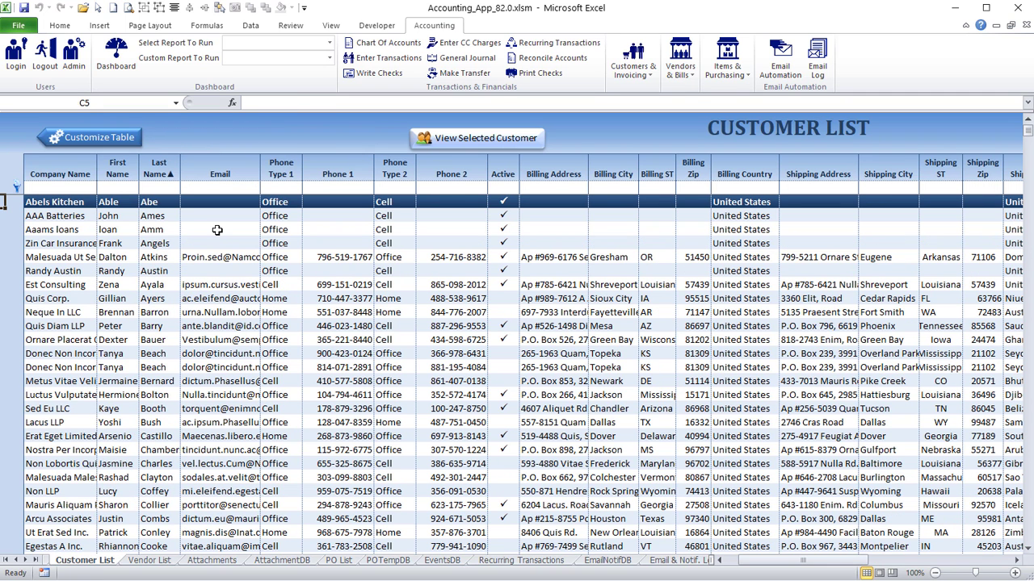
pyautogui.click(633, 69)
# Enter a $600.00 payment amount on the Customer Payments screen.
pyautogui.click(619, 121)
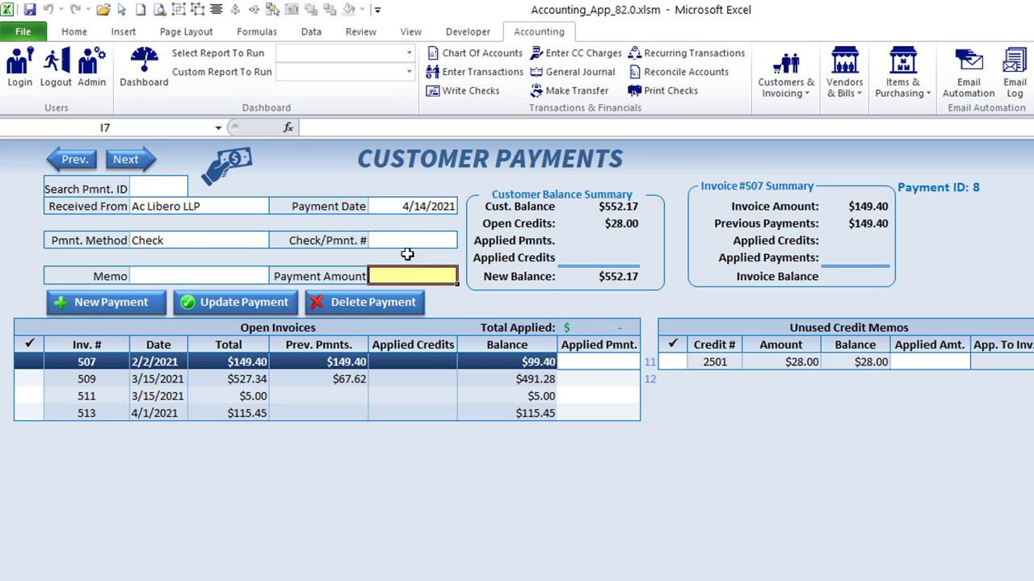
pyautogui.write('600')
pyautogui.press('Return')
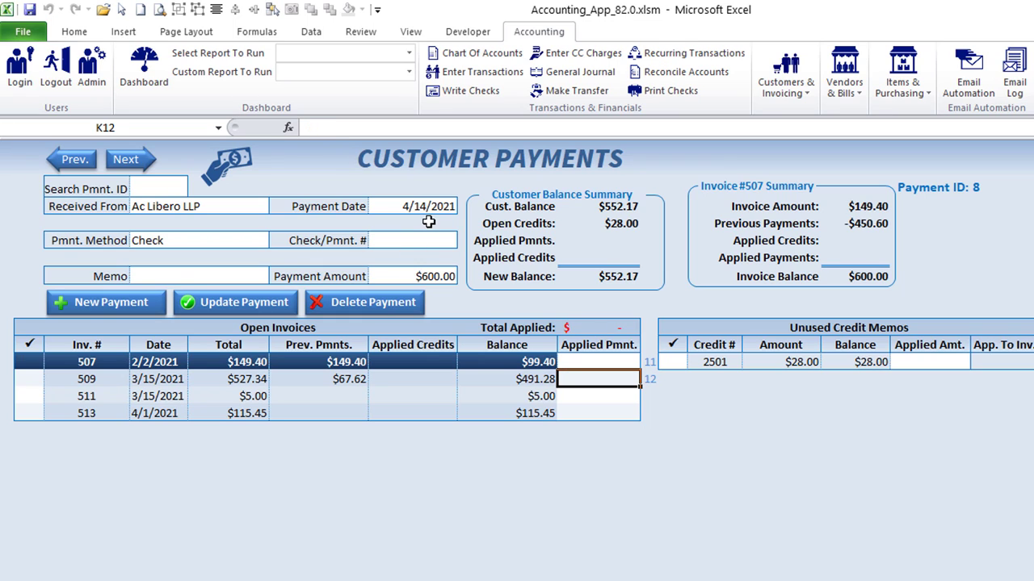
# Apply the payment across invoices 507, 509, 511 and 513, and credit memo 2501 to invoice 513.
pyautogui.click(24, 376)
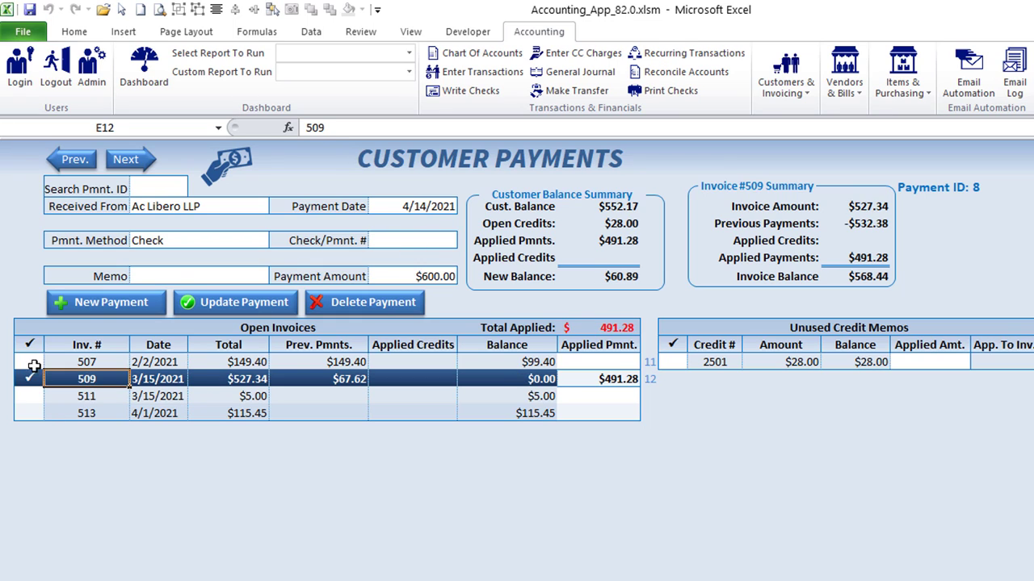
pyautogui.click(33, 363)
pyautogui.click(33, 378)
pyautogui.click(32, 395)
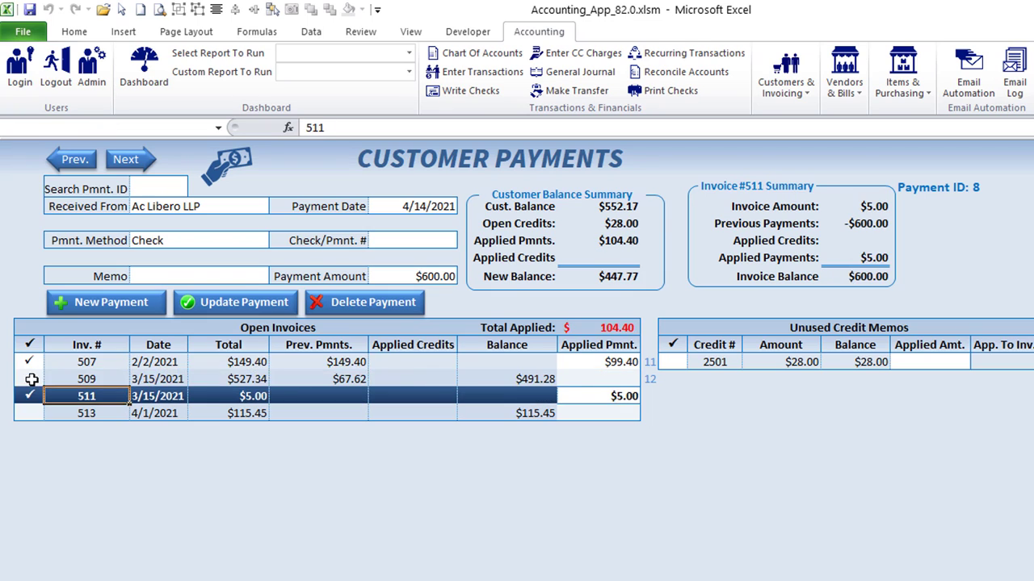
pyautogui.click(29, 411)
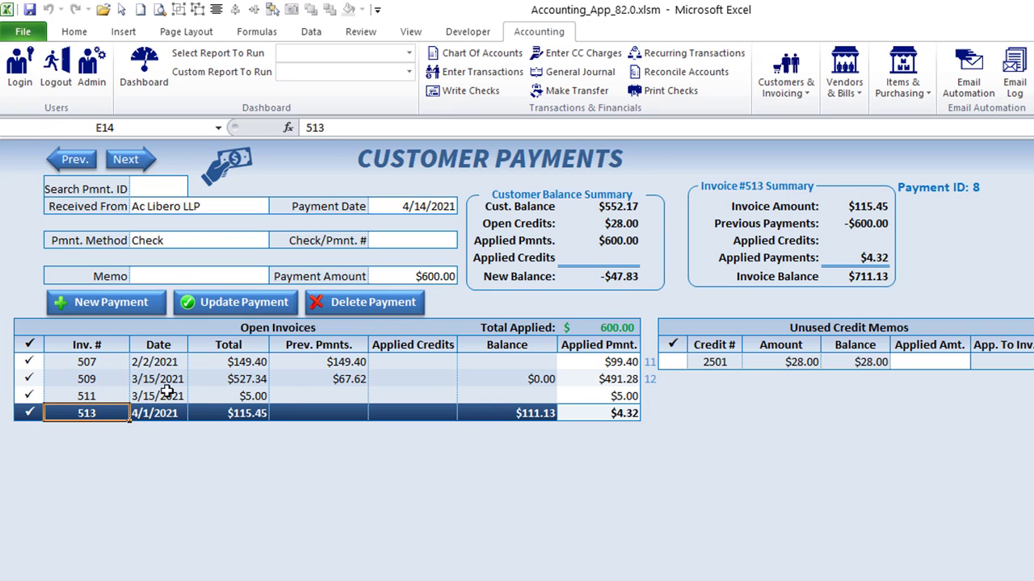
pyautogui.click(598, 378)
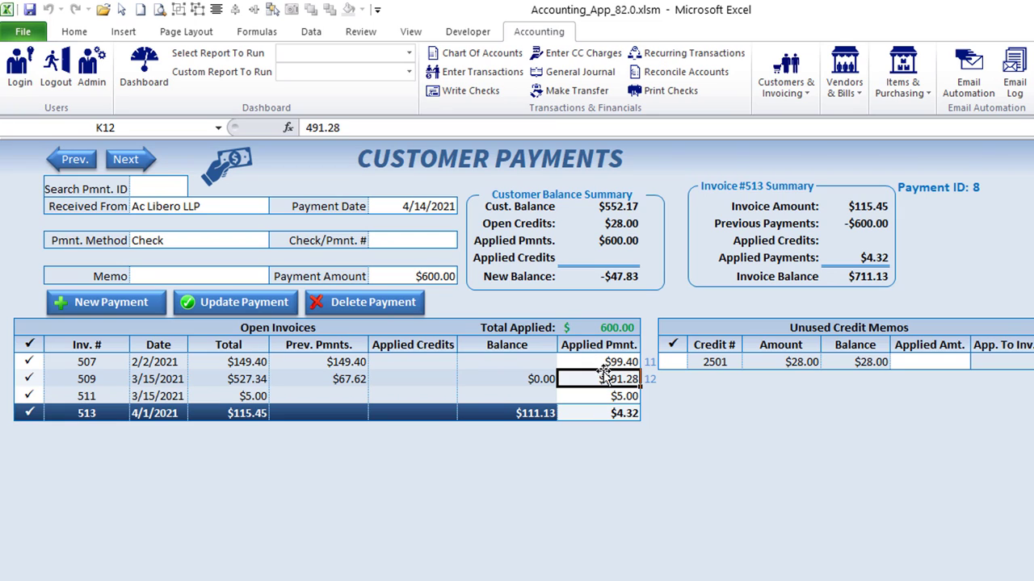
pyautogui.click(679, 363)
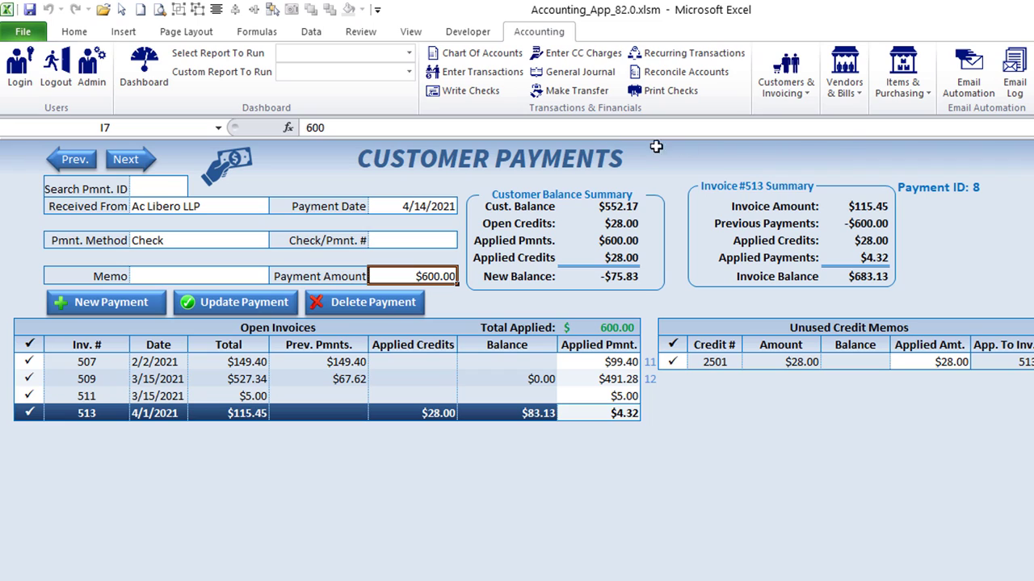
# Tick all five pending payments, including $197.56 and $36.06, on the Make Deposits form.
pyautogui.click(795, 95)
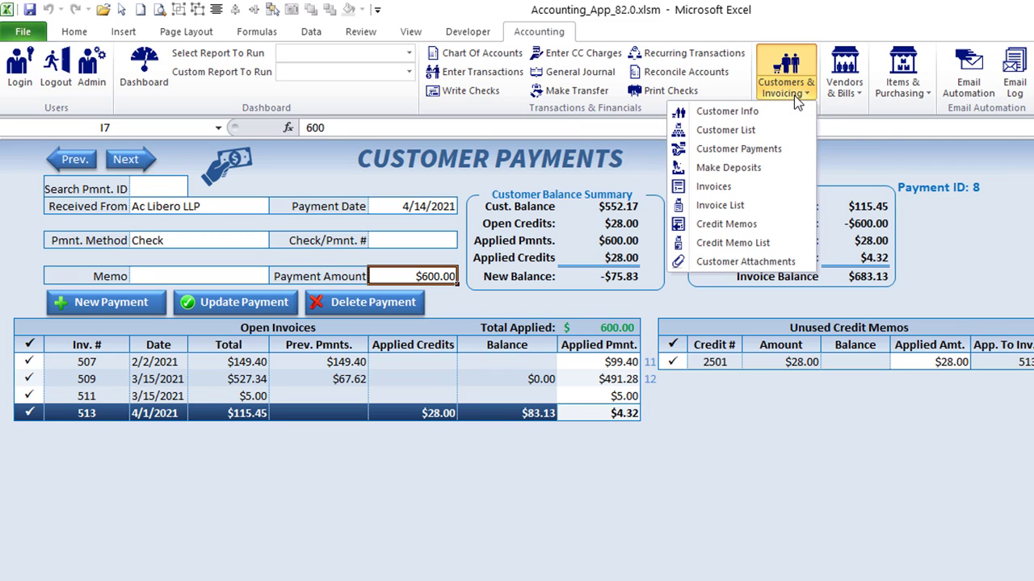
pyautogui.click(749, 170)
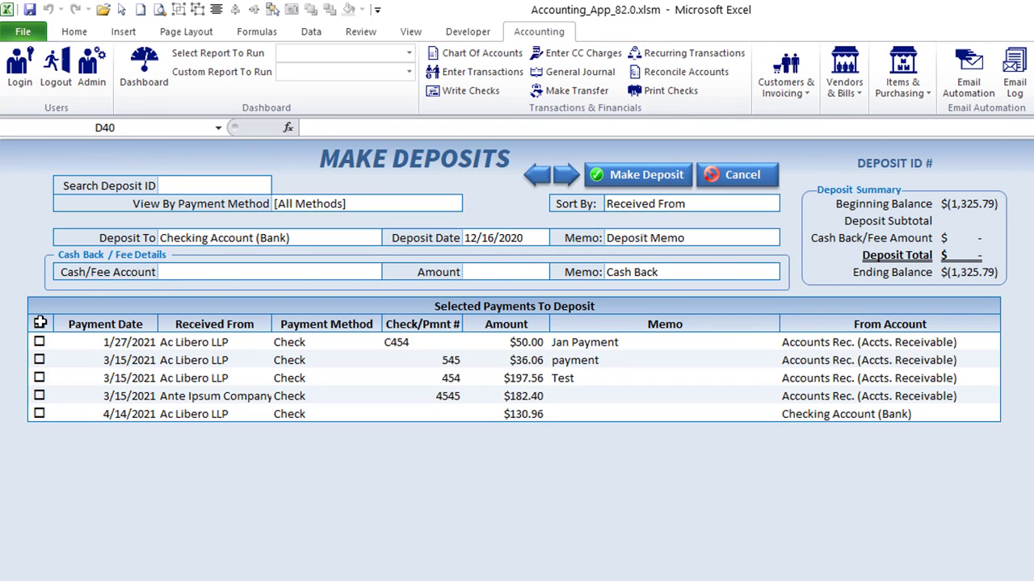
pyautogui.click(40, 343)
pyautogui.click(40, 378)
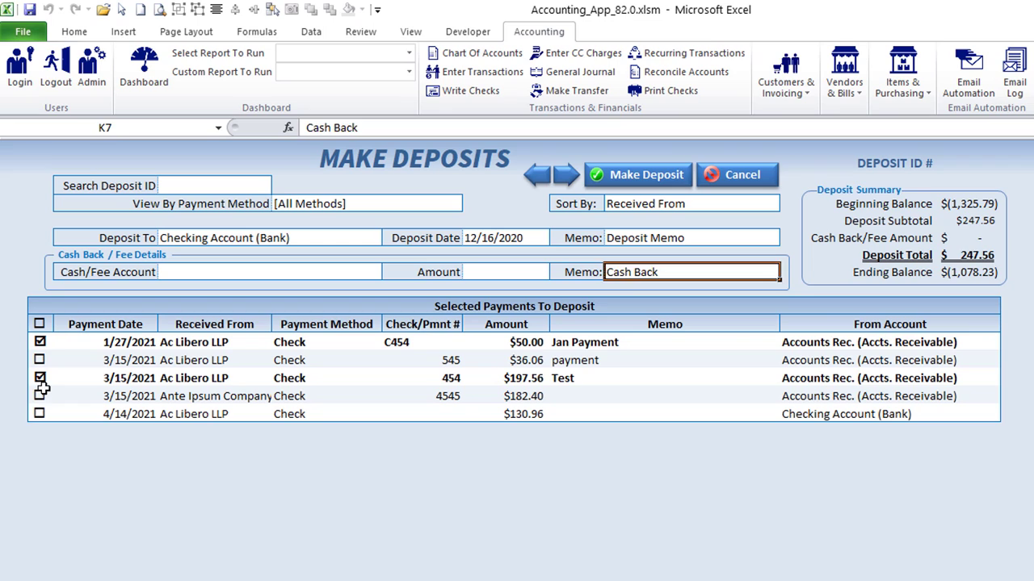
pyautogui.click(40, 396)
pyautogui.click(39, 413)
pyautogui.click(39, 360)
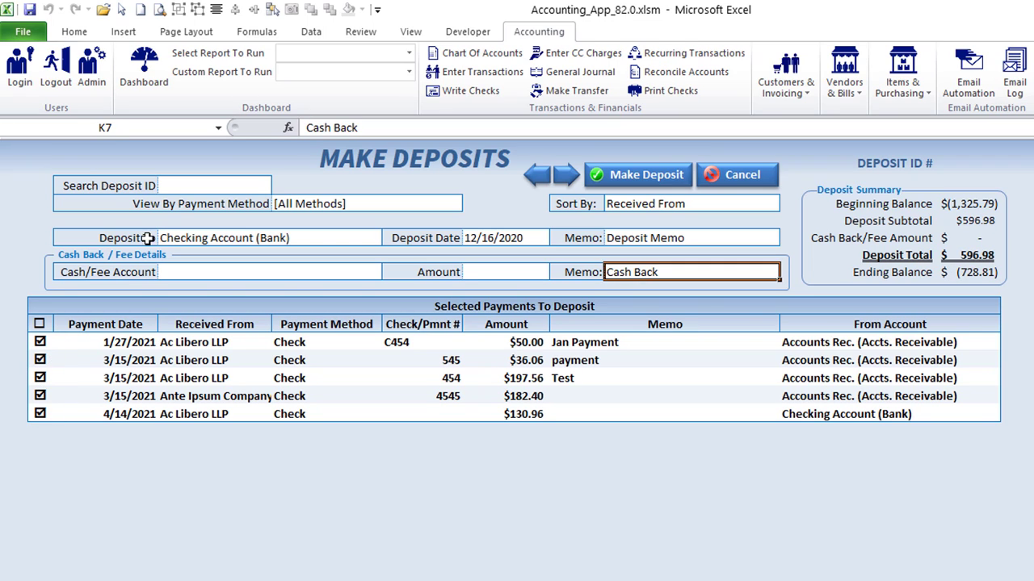
# Keep Checking Account (Bank) as the deposit destination account.
pyautogui.click(178, 186)
pyautogui.click(363, 207)
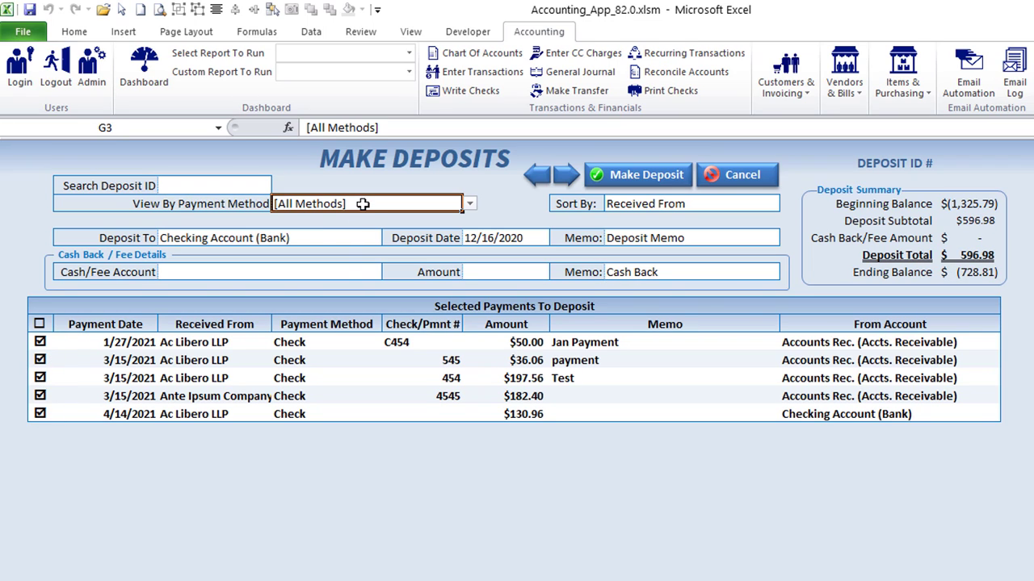
pyautogui.click(347, 240)
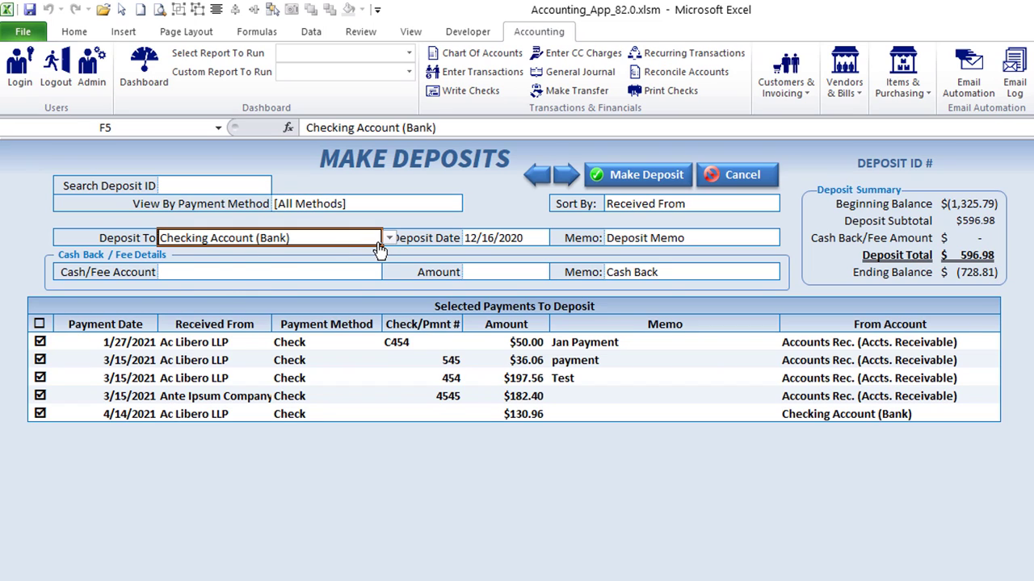
pyautogui.click(389, 239)
pyautogui.click(389, 242)
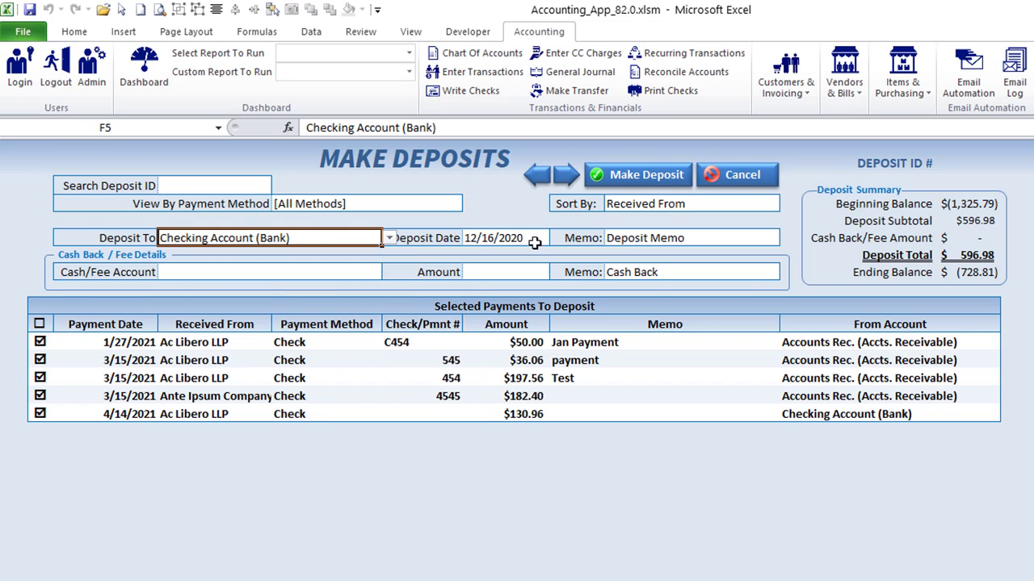
pyautogui.click(268, 273)
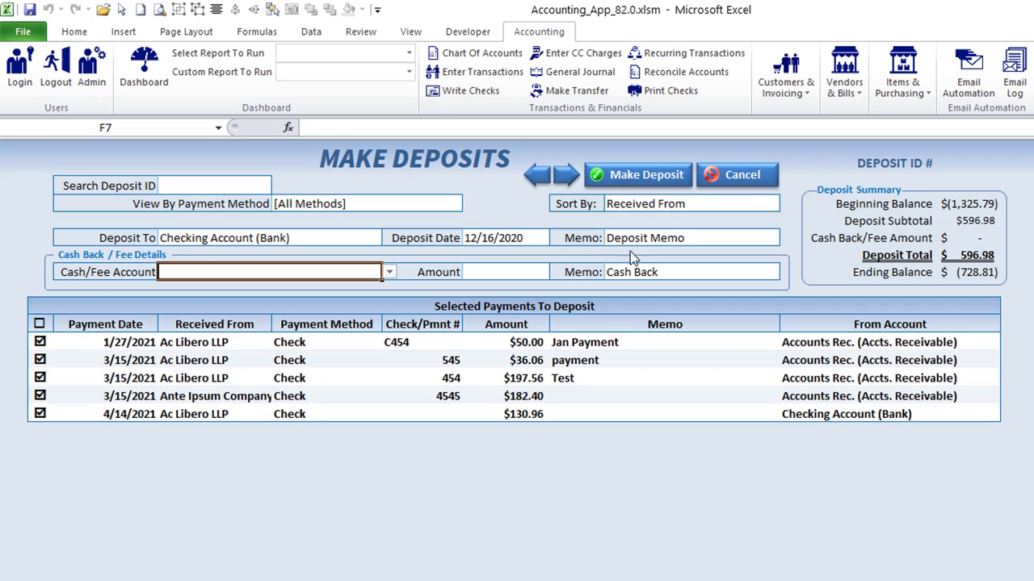
# Load saved deposit #2 of $155.00 and dismiss the last-deposit message.
pyautogui.click(537, 179)
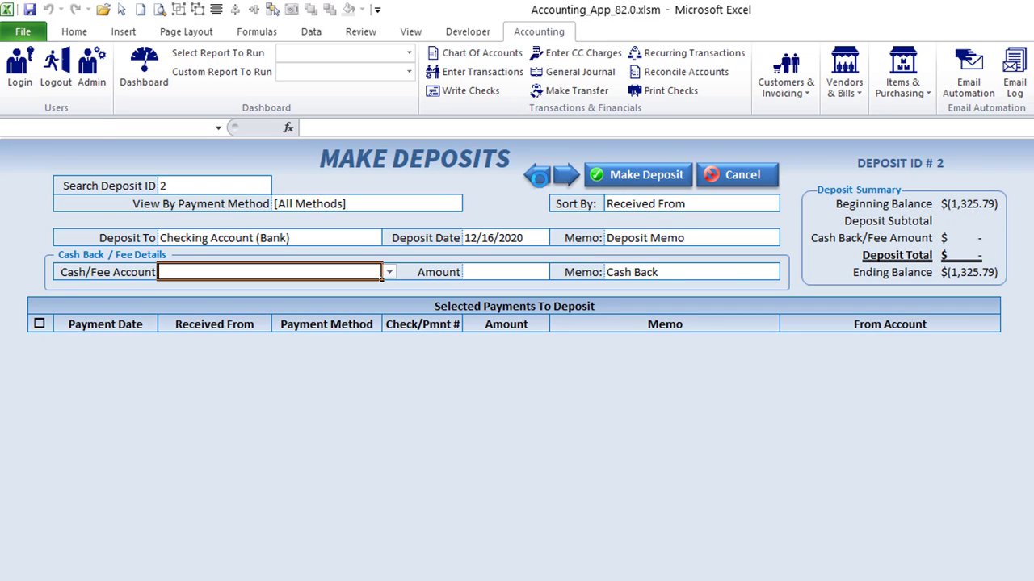
pyautogui.click(565, 174)
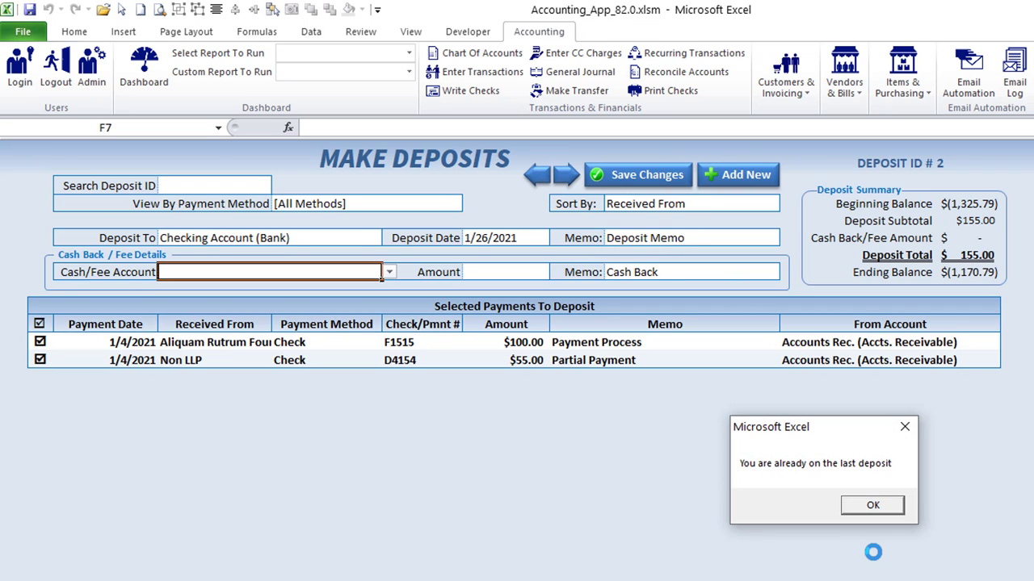
pyautogui.click(870, 504)
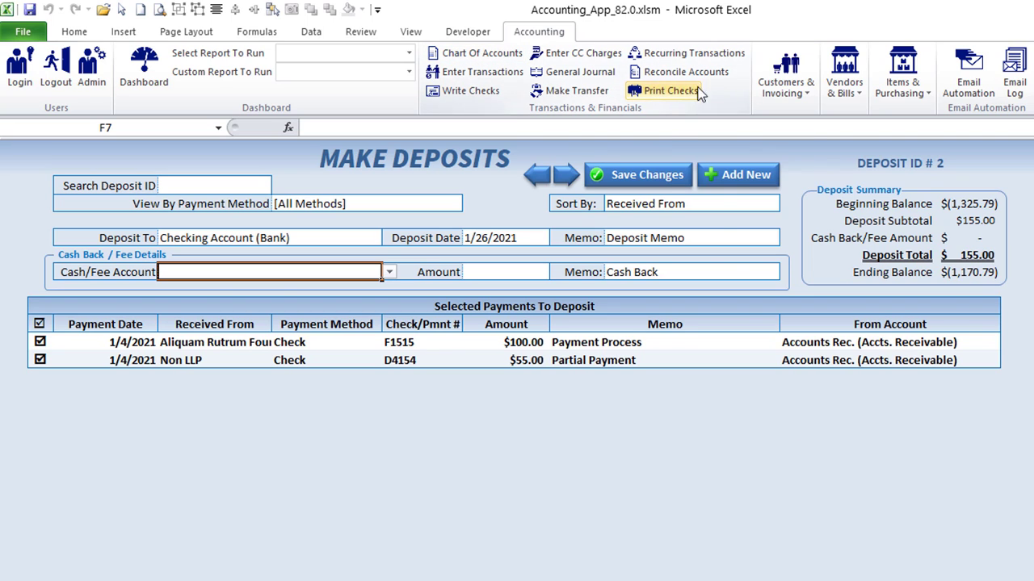
pyautogui.click(773, 91)
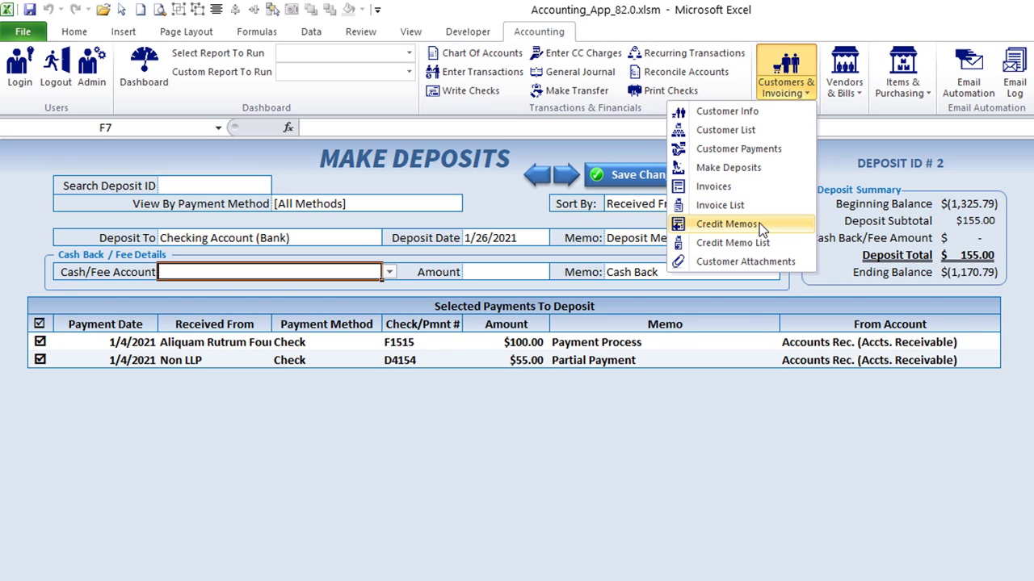
# Start customizing the invoice layout and show the Delivery time label and value.
pyautogui.click(759, 187)
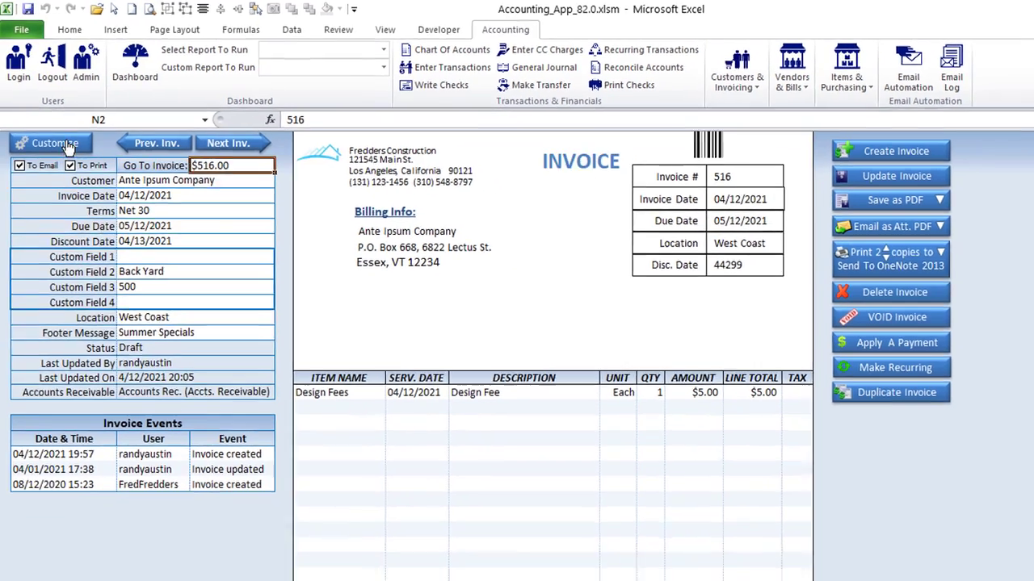
pyautogui.click(53, 152)
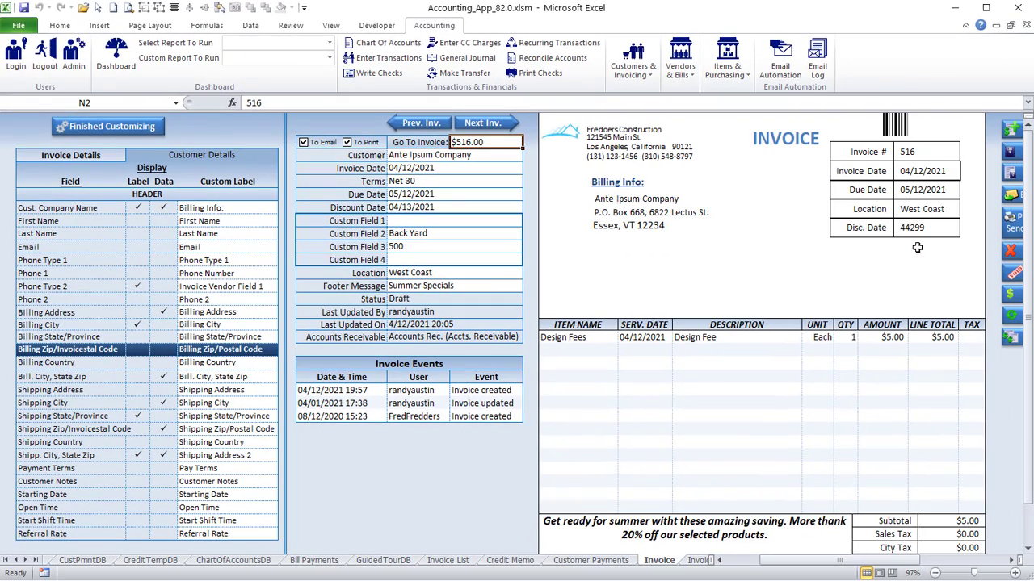
pyautogui.click(71, 155)
pyautogui.click(136, 286)
pyautogui.click(163, 287)
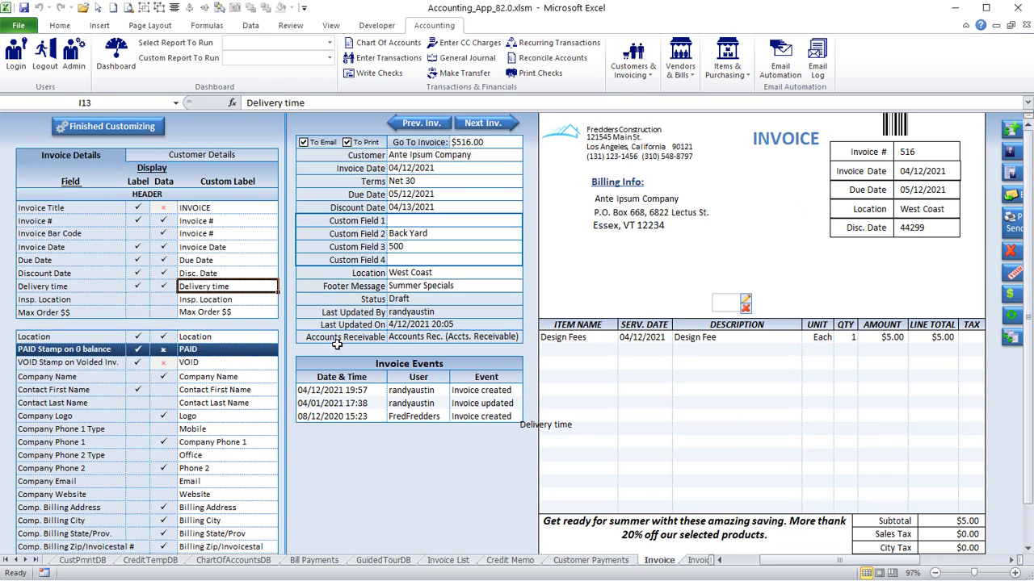
# Move the Delivery time label under the billing info and enlarge its text to 13.
pyautogui.click(543, 428)
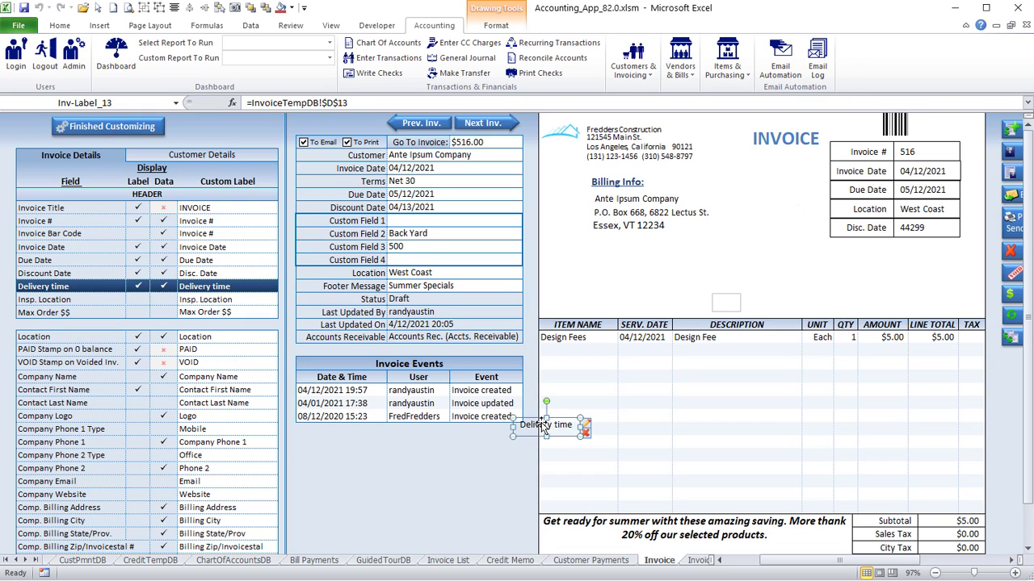
pyautogui.moveTo(537, 420); pyautogui.dragTo(581, 252)
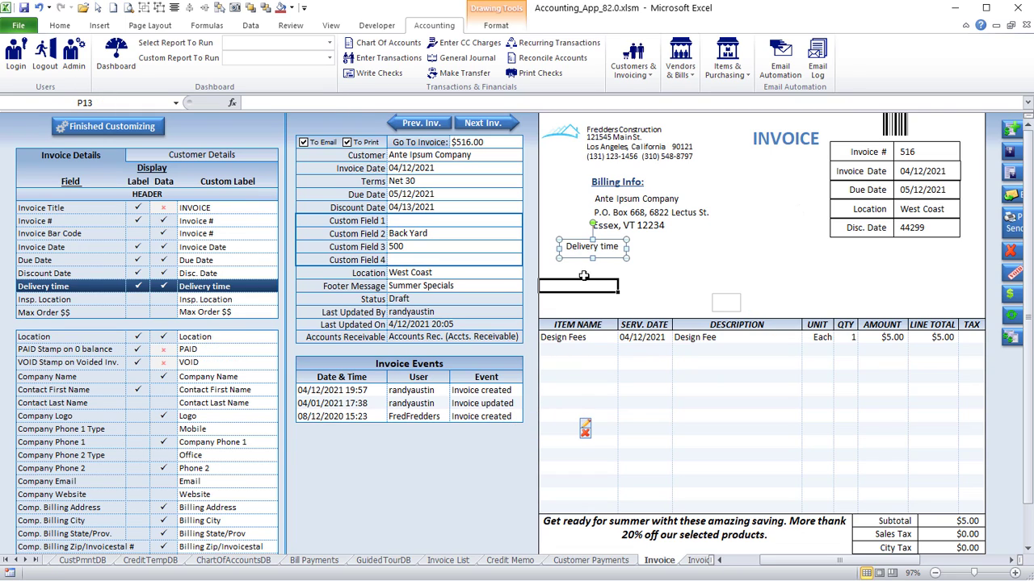
pyautogui.click(581, 251)
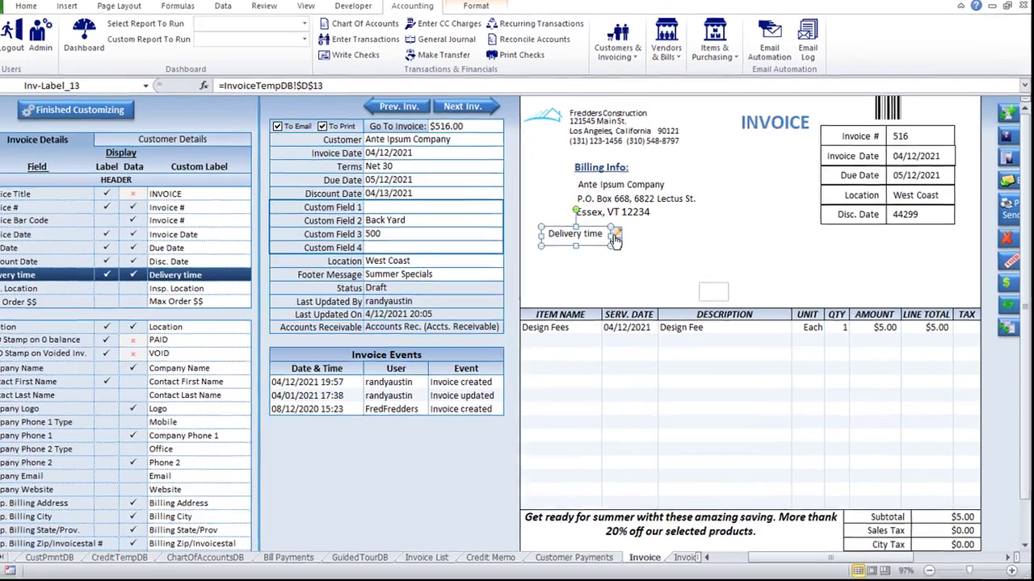
pyautogui.click(616, 236)
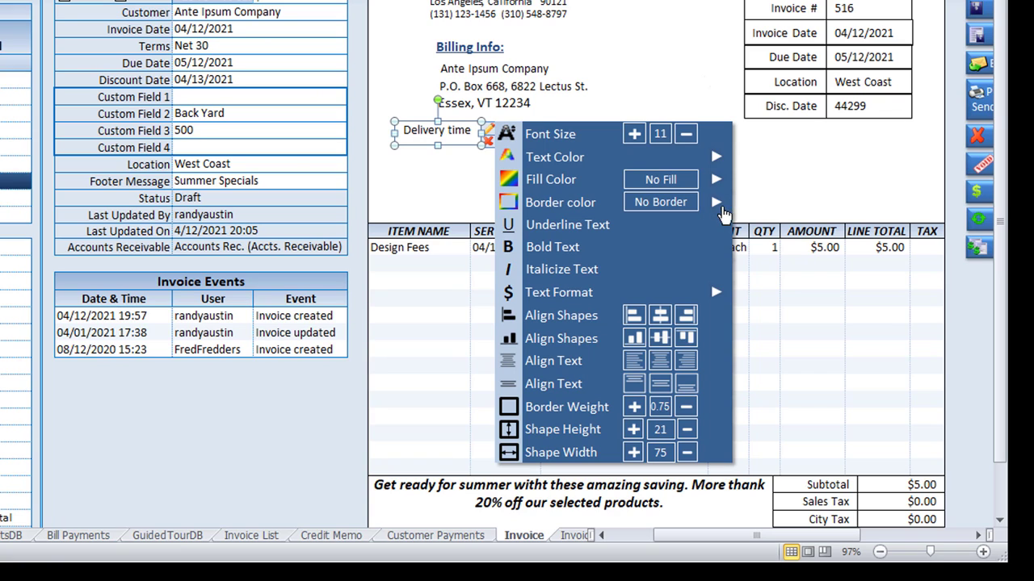
pyautogui.click(717, 204)
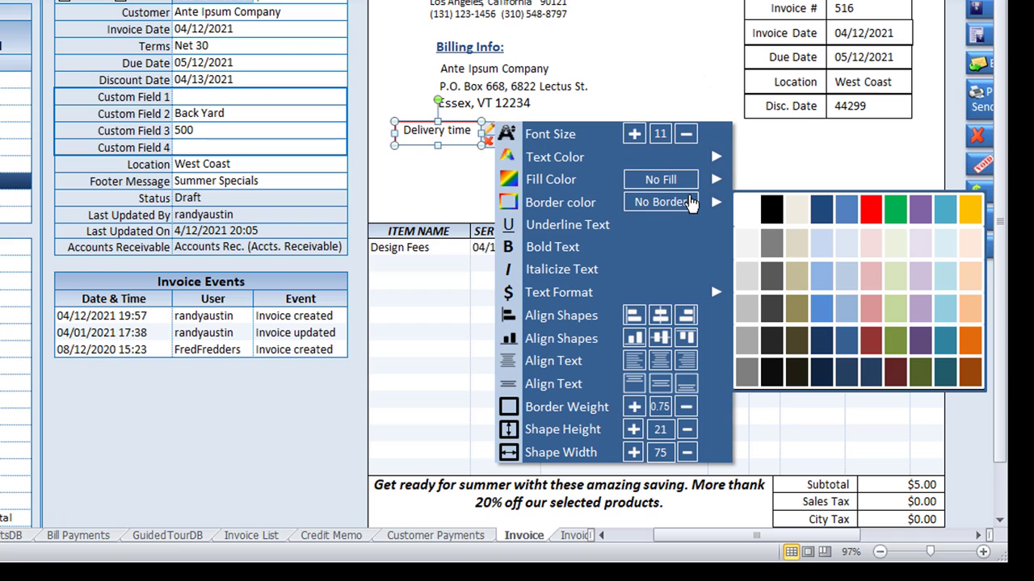
pyautogui.click(634, 134)
pyautogui.click(634, 134)
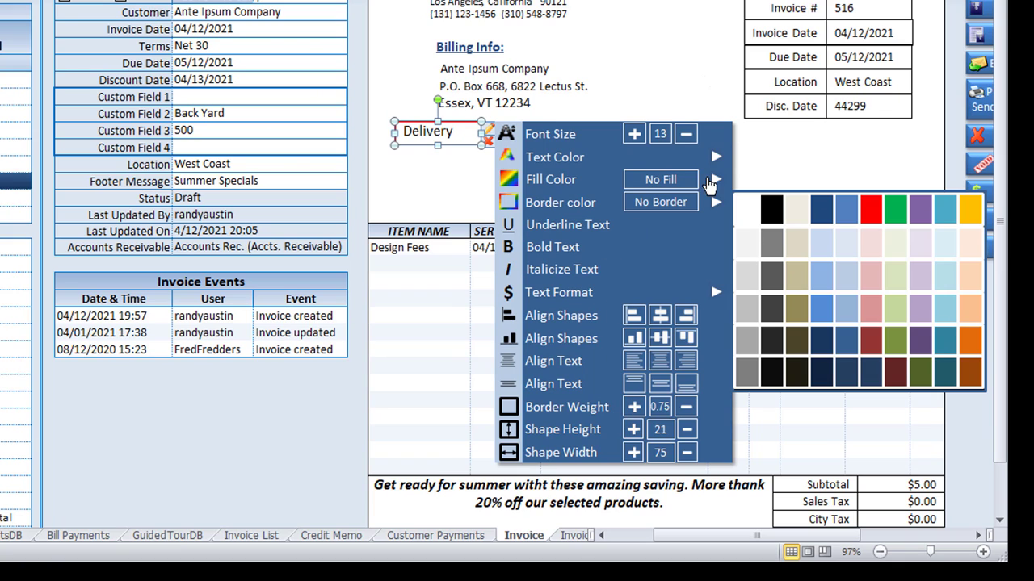
# Delete the Delivery label box and the small empty box above the item table.
pyautogui.click(402, 176)
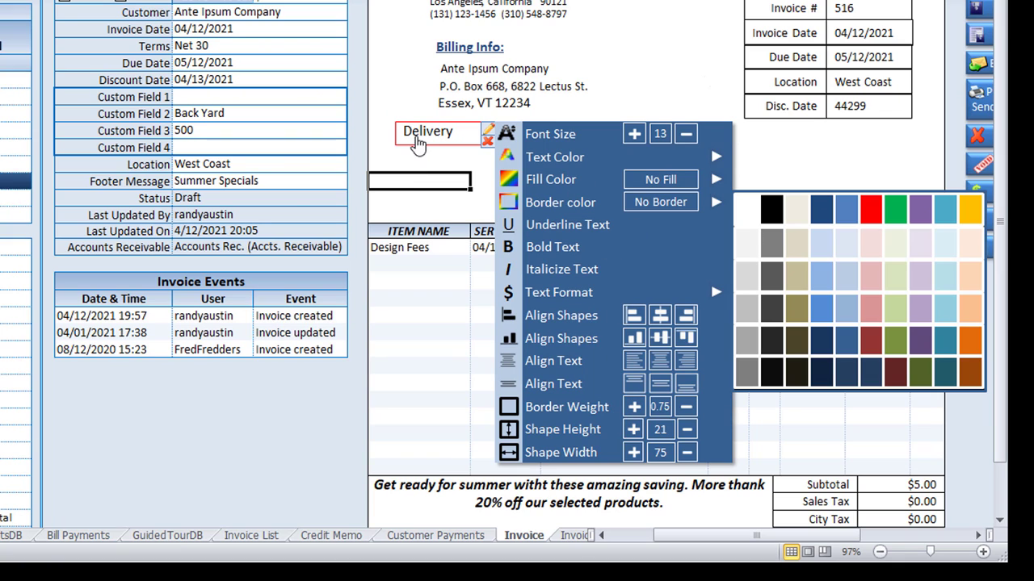
pyautogui.click(411, 132)
pyautogui.click(488, 143)
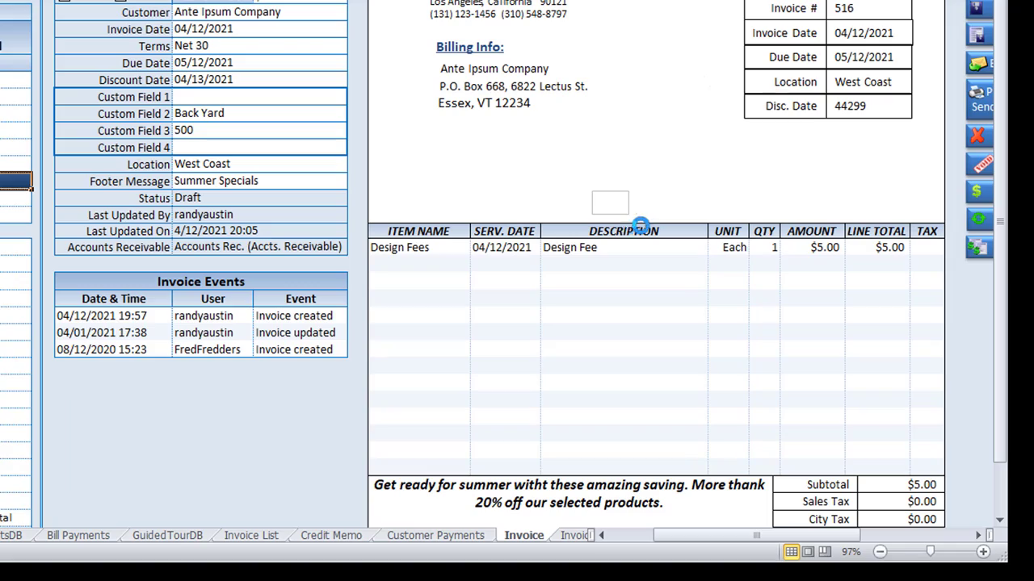
pyautogui.click(622, 214)
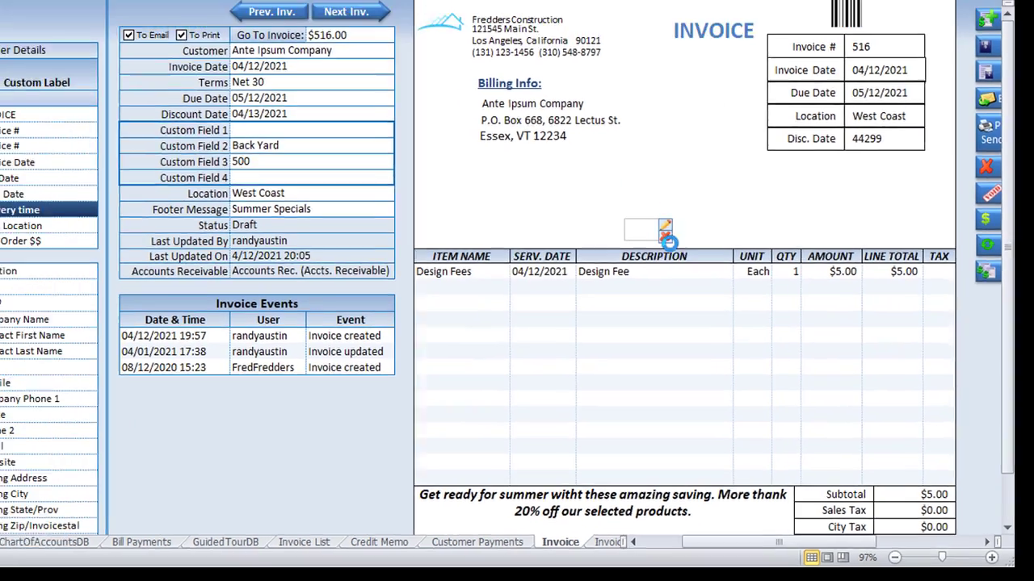
pyautogui.click(637, 210)
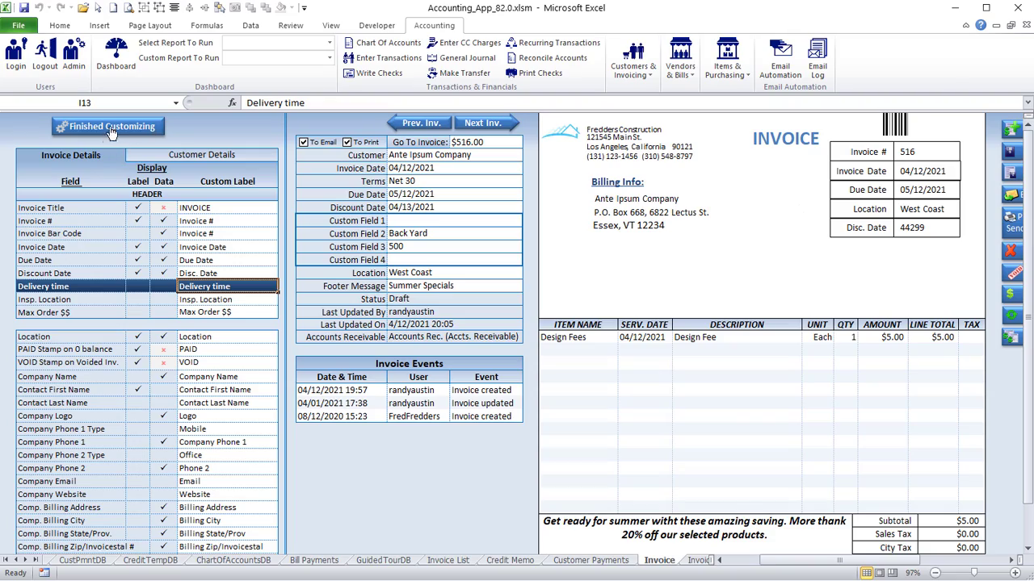
pyautogui.click(172, 154)
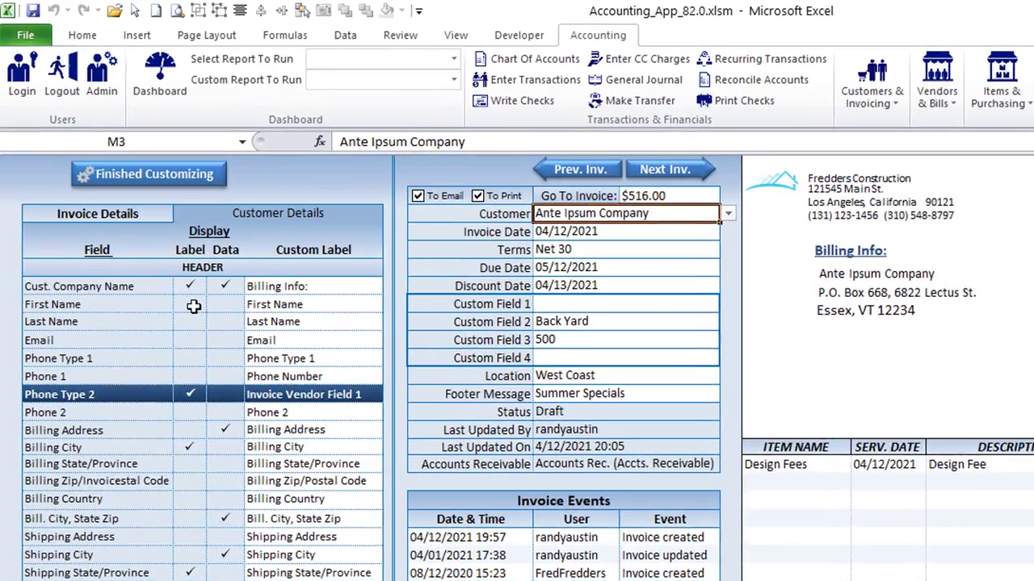
# Toggle the First Name label on and off, then exit customization and review invoice 516.
pyautogui.click(137, 219)
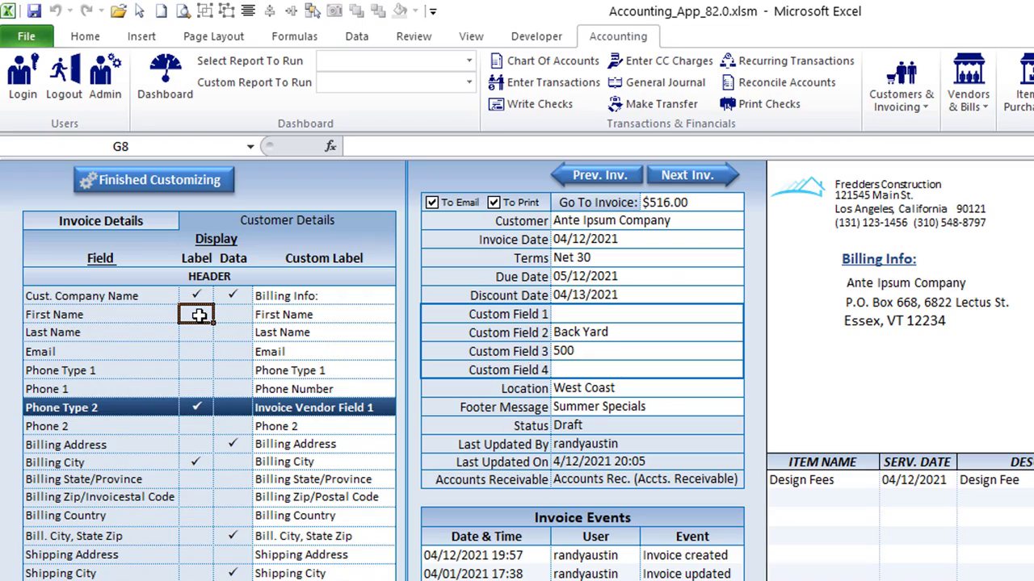
pyautogui.click(199, 315)
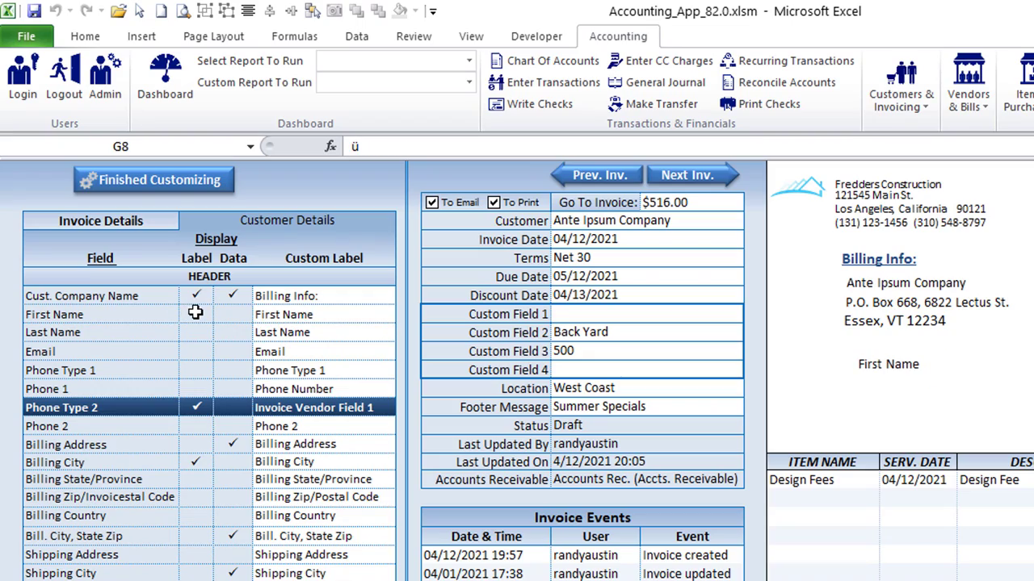
pyautogui.click(134, 187)
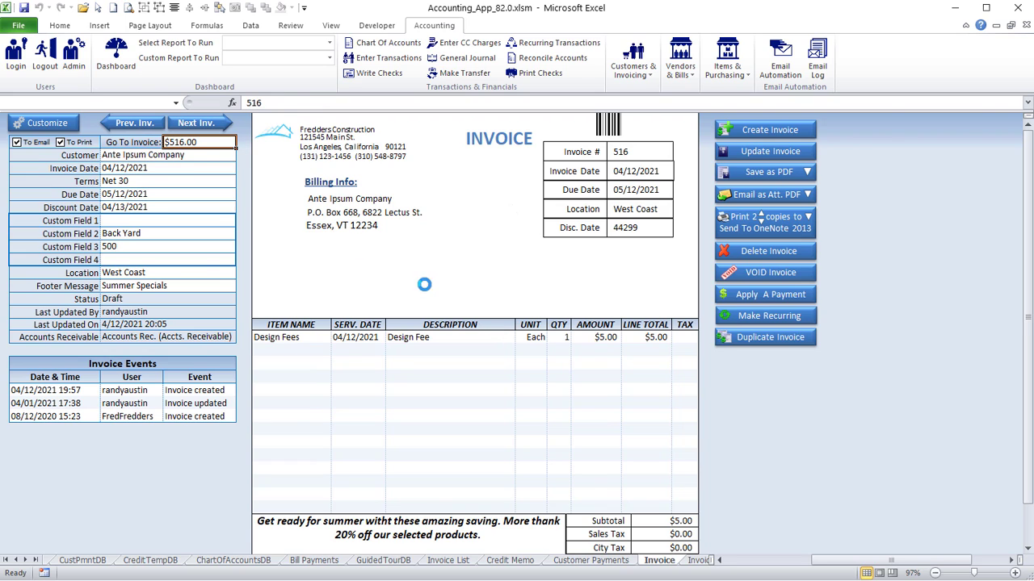
pyautogui.scroll(-3, 387, 343)
pyautogui.moveTo(326, 248); pyautogui.dragTo(331, 347)
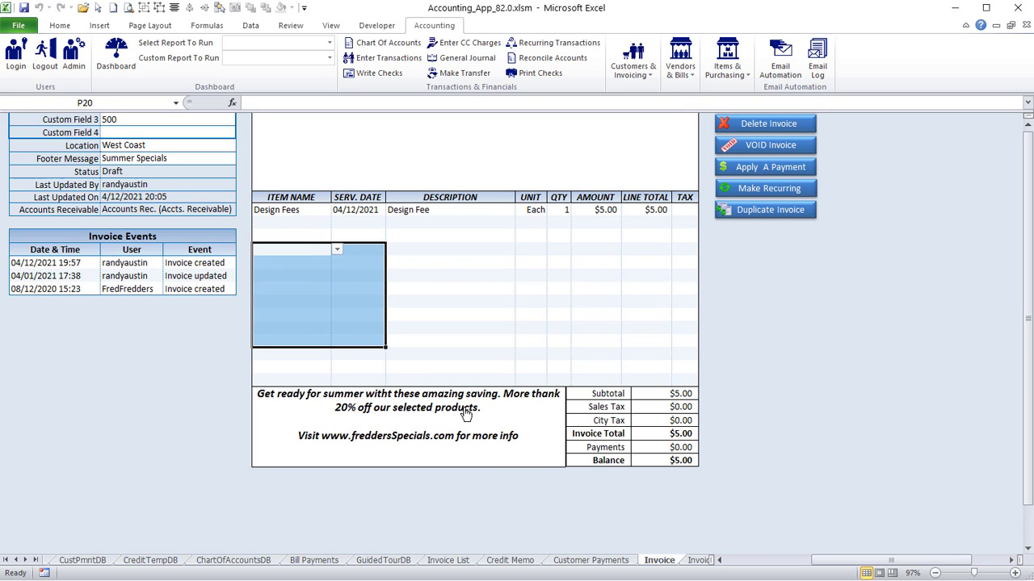
pyautogui.scroll(3, 316, 408)
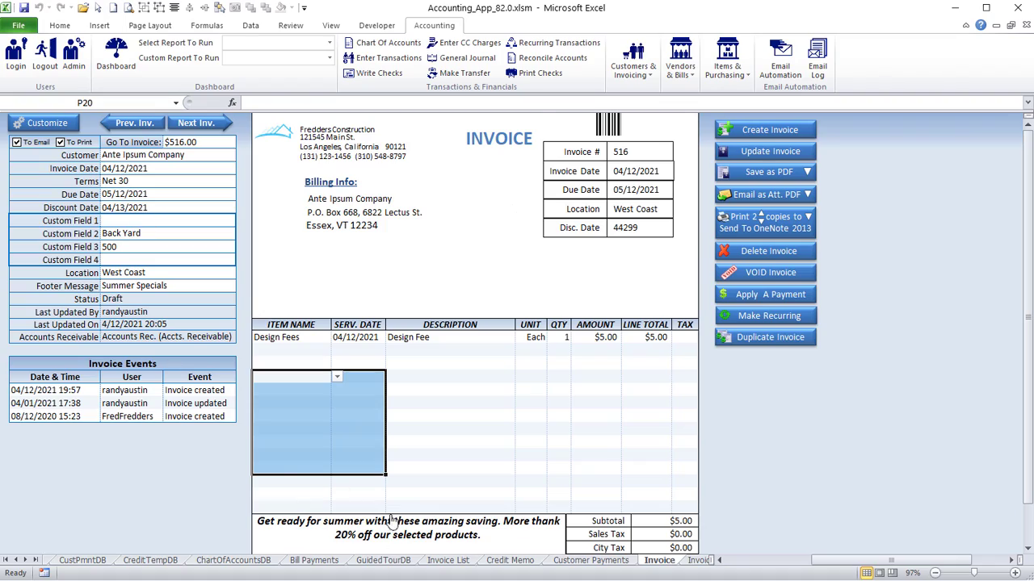
pyautogui.scroll(-2, 391, 517)
pyautogui.scroll(2, 339, 469)
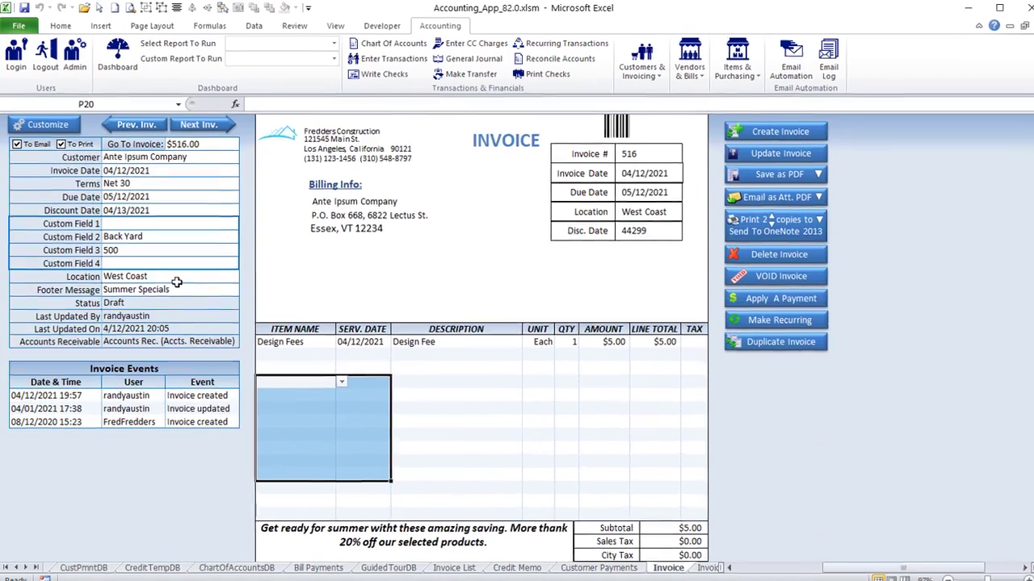
pyautogui.click(174, 287)
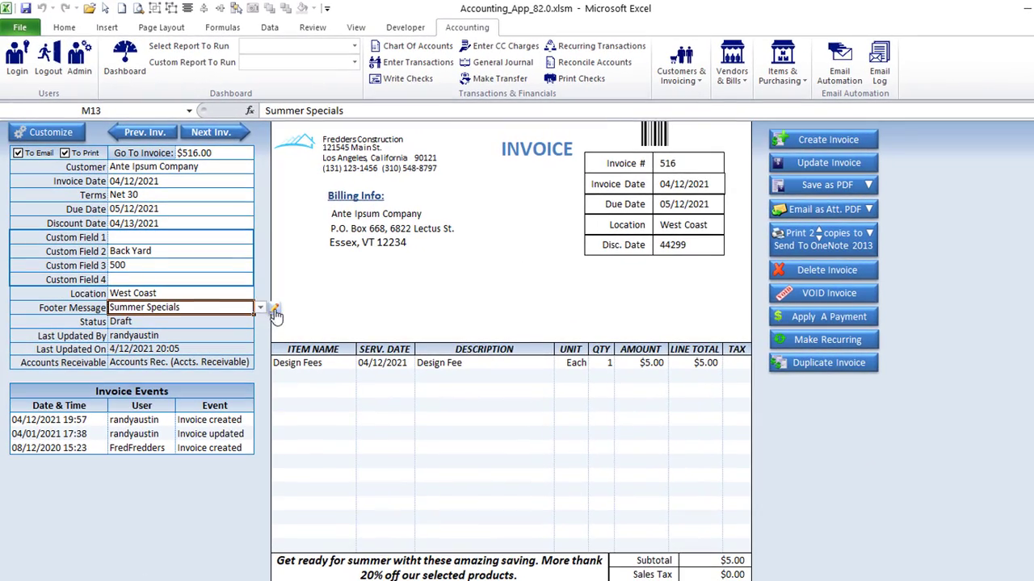
# Preview the Winter Specials and Thank You notes, then insert Xmas Special as invoice 516's footer.
pyautogui.click(275, 311)
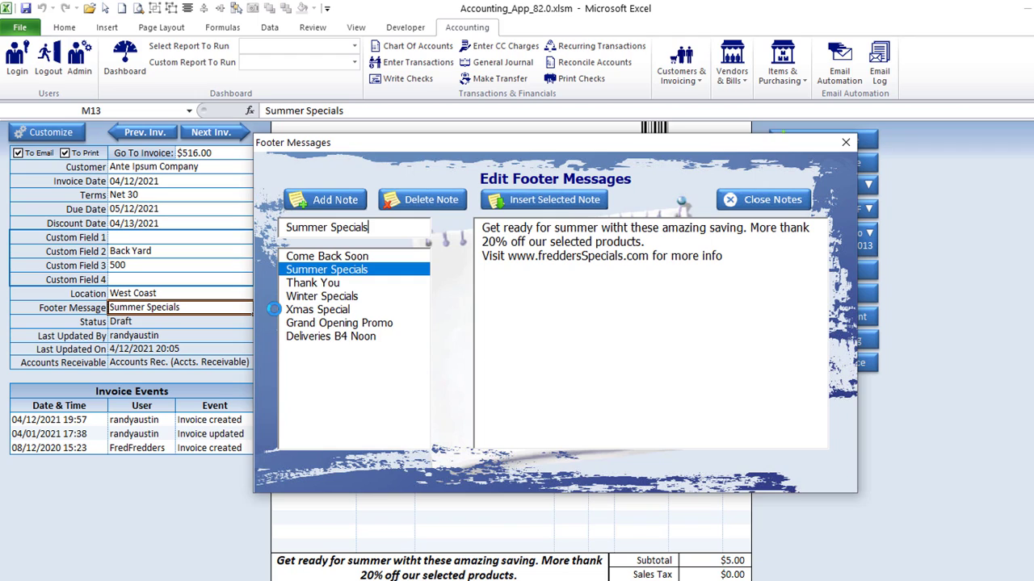
pyautogui.click(315, 299)
pyautogui.click(318, 285)
pyautogui.click(319, 298)
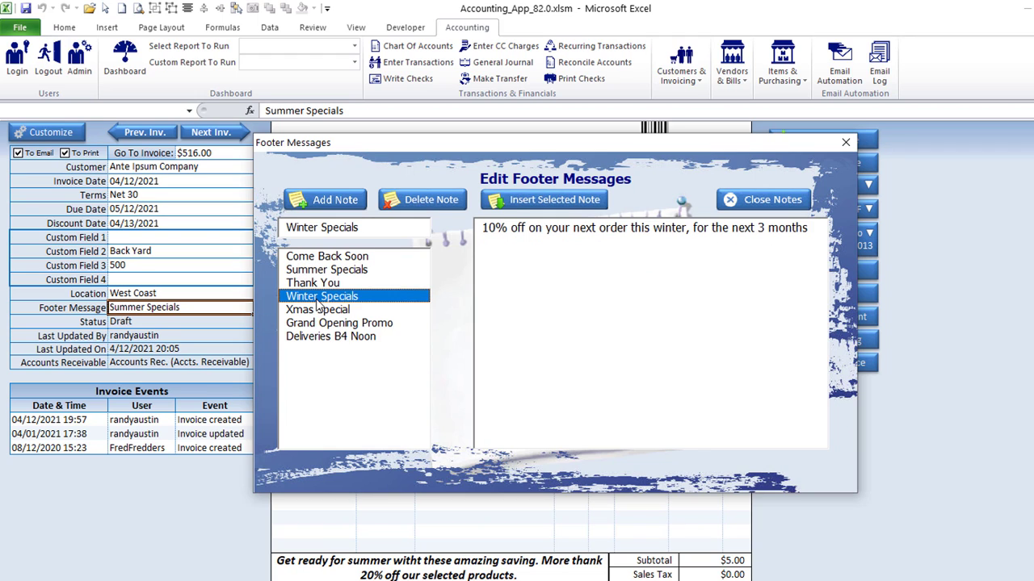
pyautogui.click(319, 312)
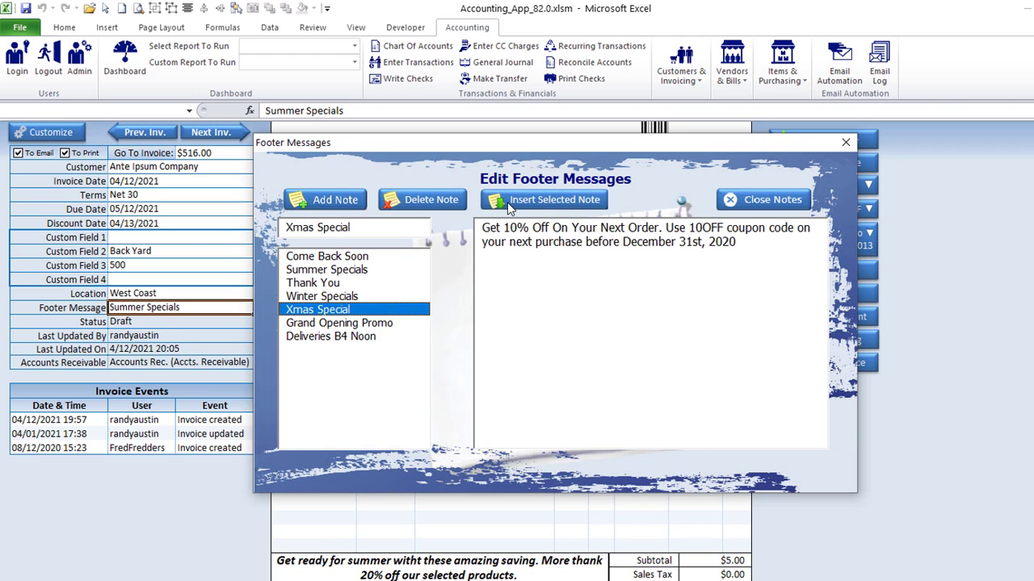
pyautogui.click(562, 202)
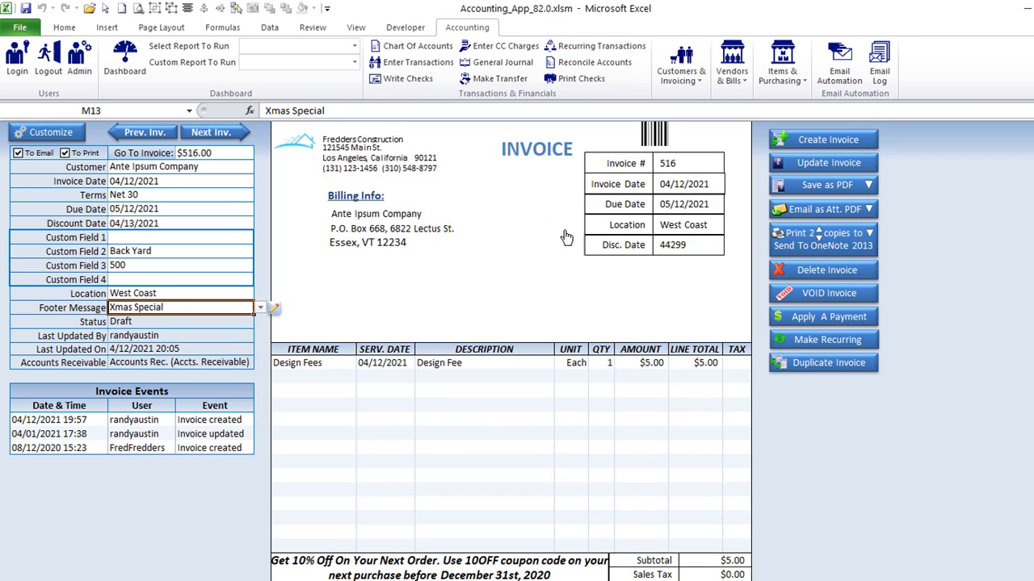
pyautogui.scroll(-1, 337, 404)
pyautogui.scroll(-3, 338, 412)
pyautogui.scroll(4, 490, 490)
pyautogui.scroll(-3, 476, 412)
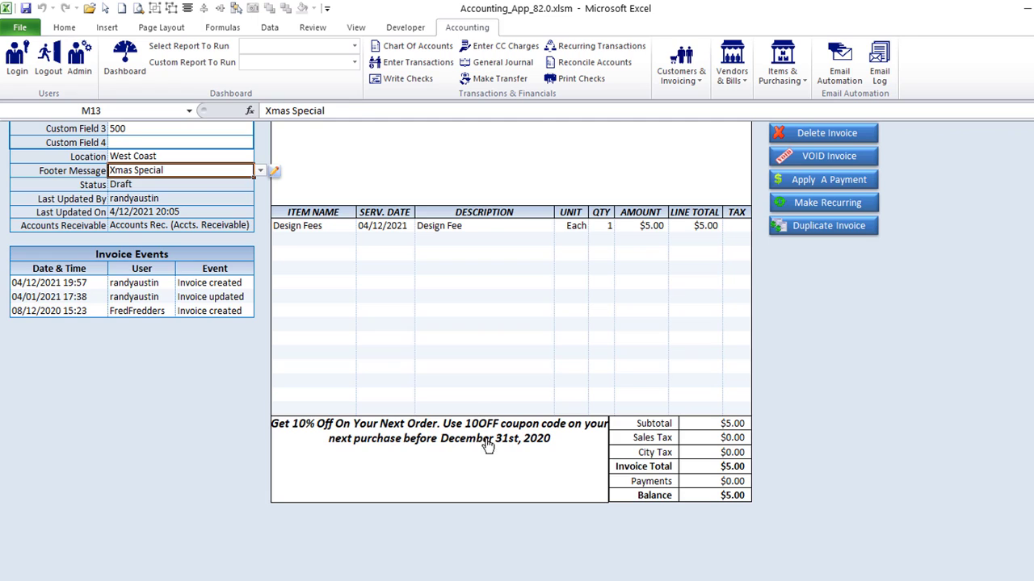
pyautogui.scroll(3, 536, 451)
pyautogui.scroll(-3, 713, 569)
pyautogui.scroll(3, 675, 524)
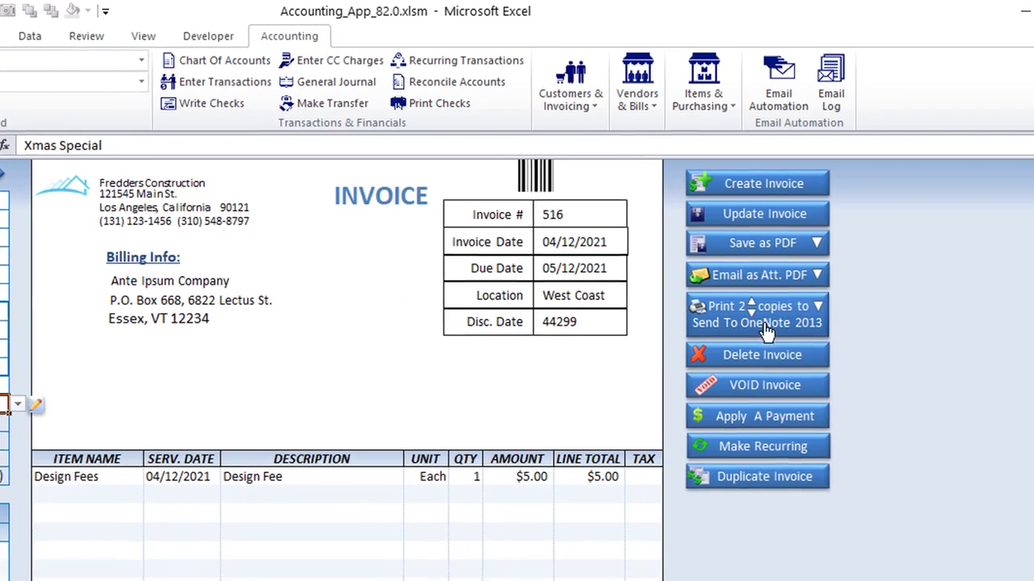
pyautogui.click(818, 312)
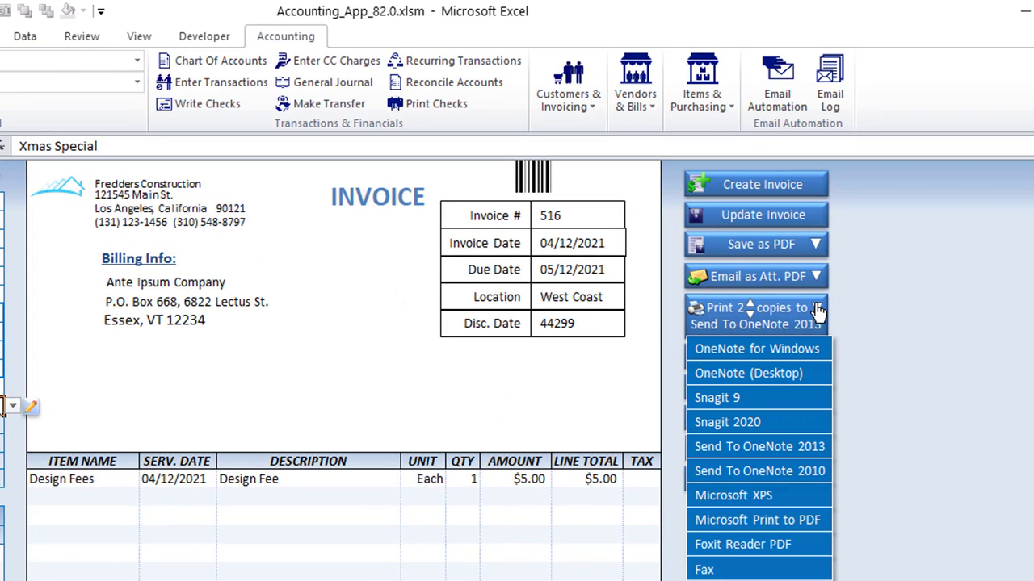
pyautogui.click(818, 311)
pyautogui.click(820, 280)
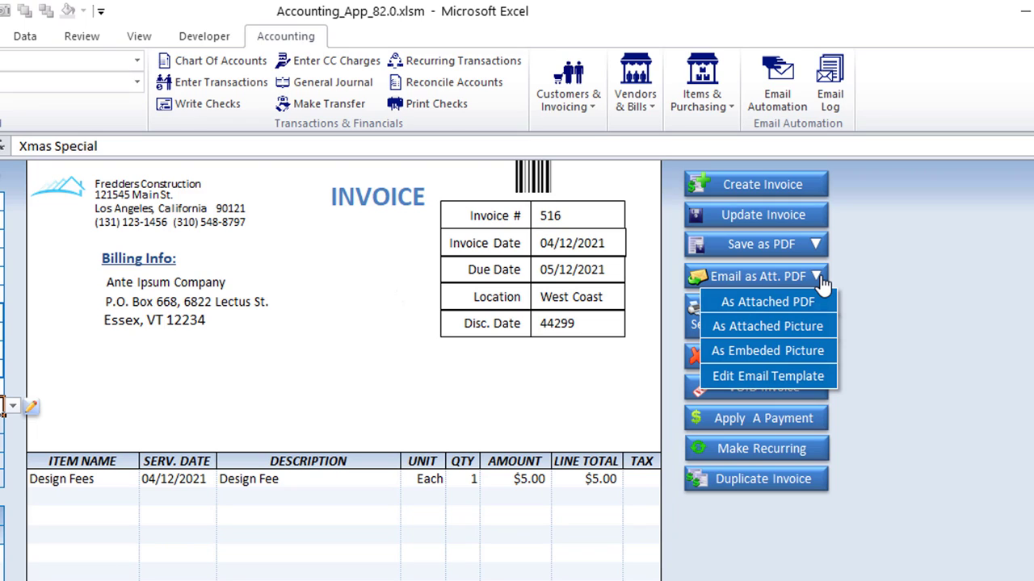
pyautogui.click(820, 248)
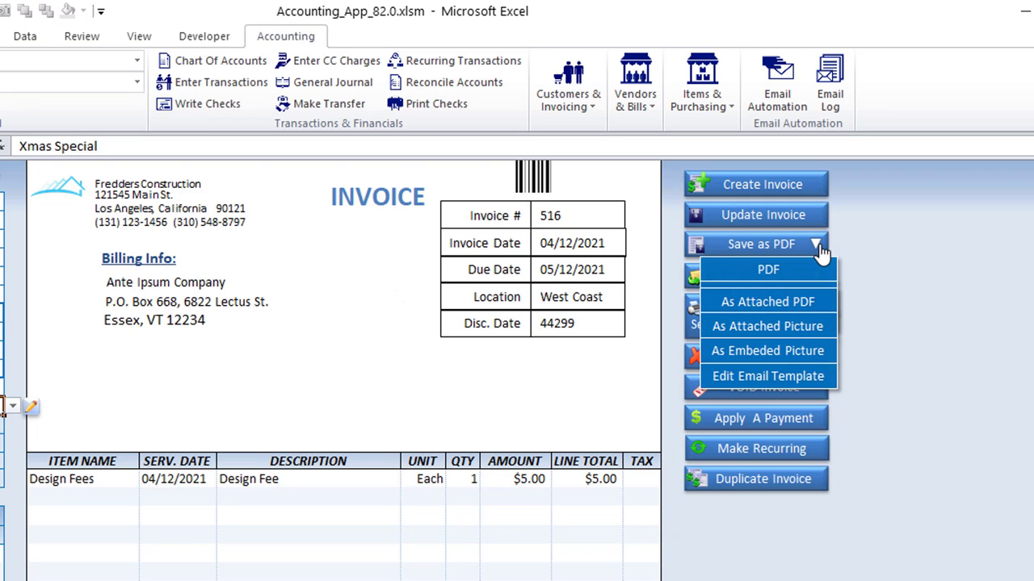
pyautogui.click(818, 248)
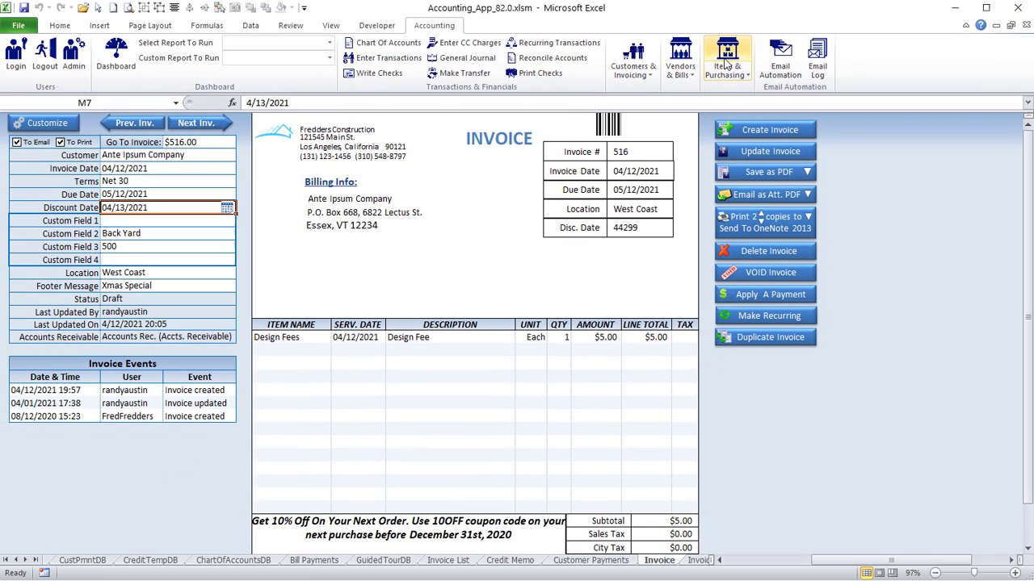
# Open credit memo 2500 with its T-shirt and delivery charge lines, toggling layout customization on and off.
pyautogui.click(628, 76)
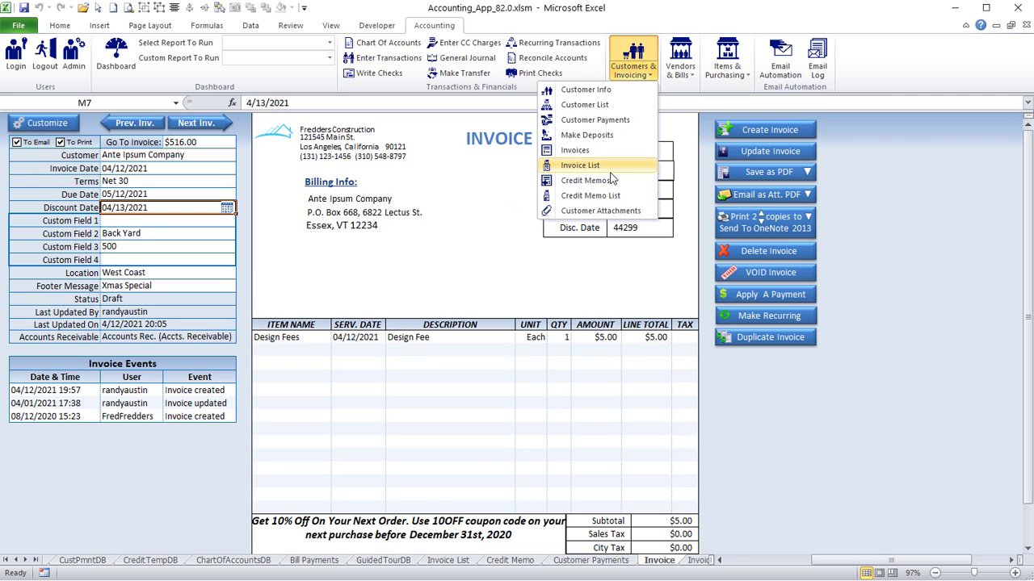
pyautogui.click(587, 180)
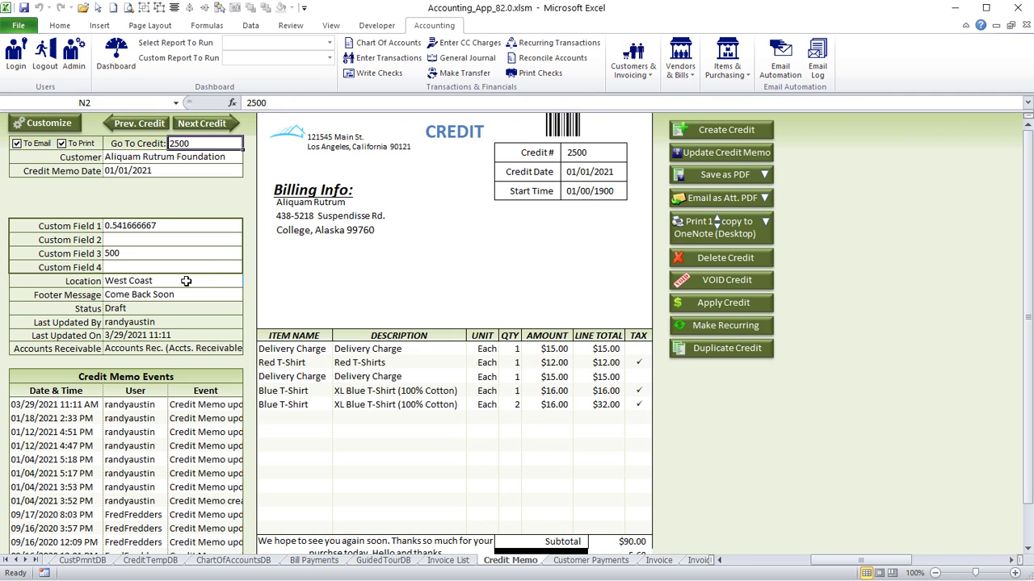
pyautogui.click(19, 127)
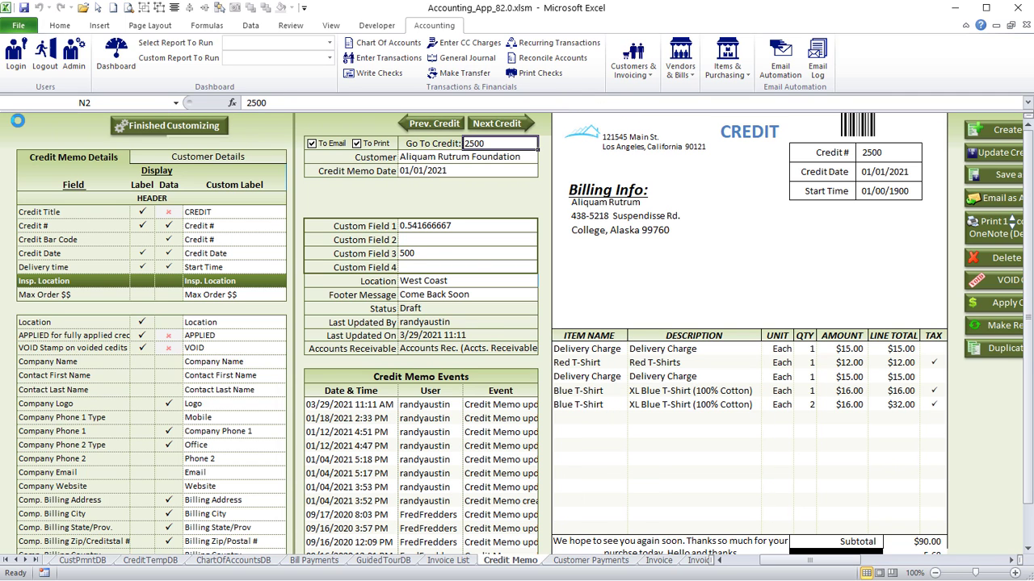
pyautogui.click(119, 132)
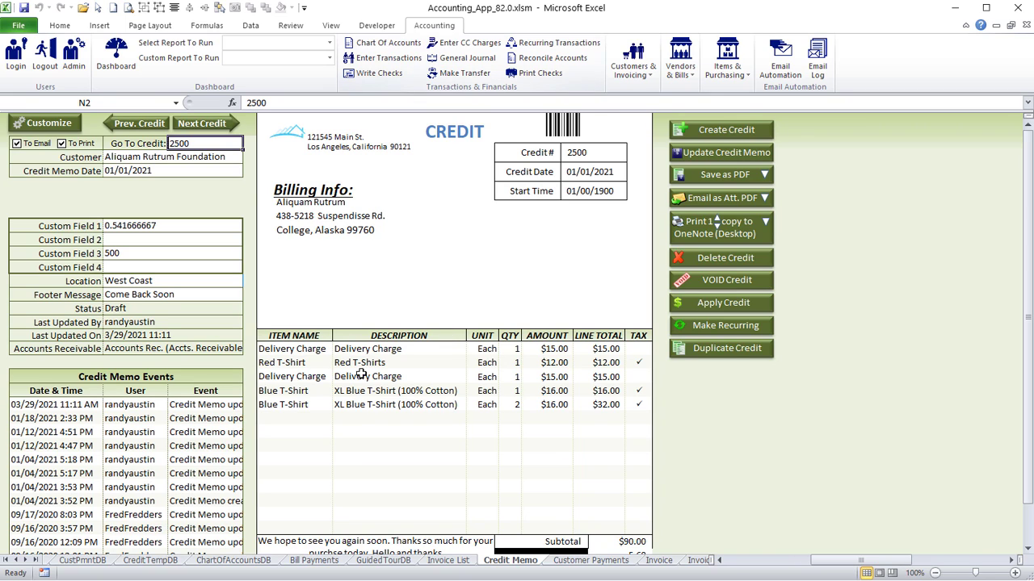
pyautogui.click(634, 71)
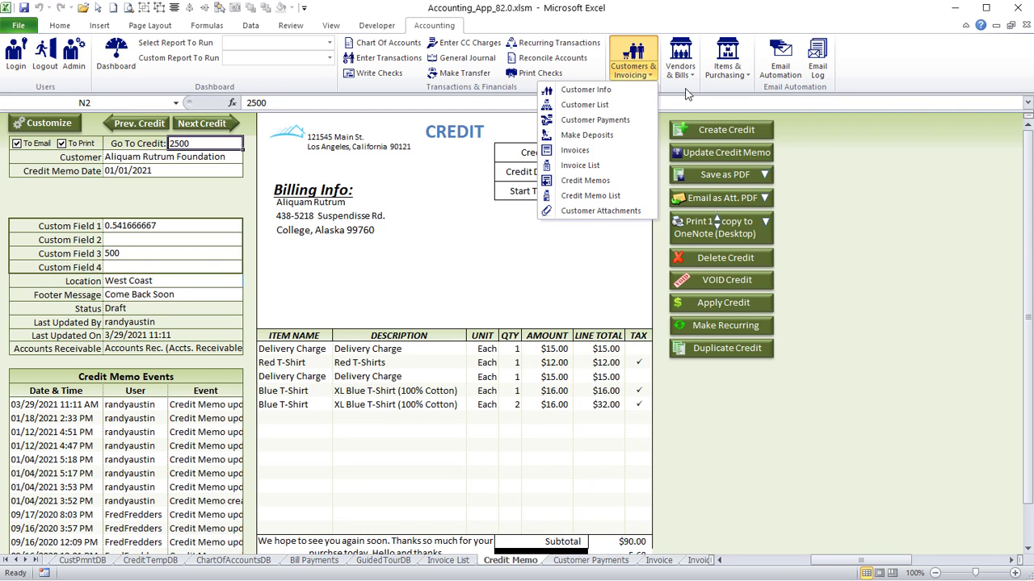
# Browse the vendor's purchase order, bills and payments, and attachments tabs, returning to general details.
pyautogui.click(683, 65)
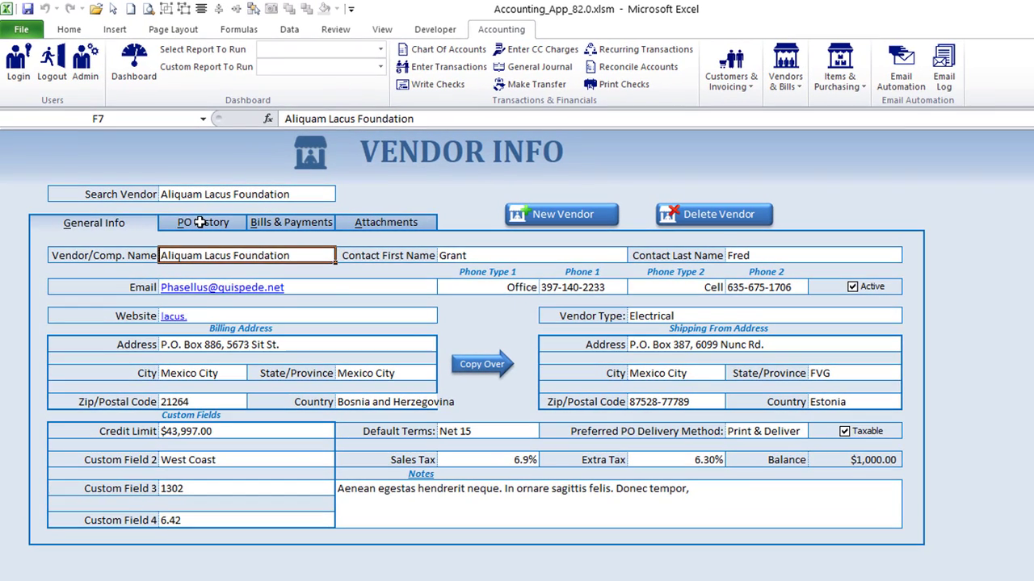
pyautogui.click(199, 222)
pyautogui.click(266, 223)
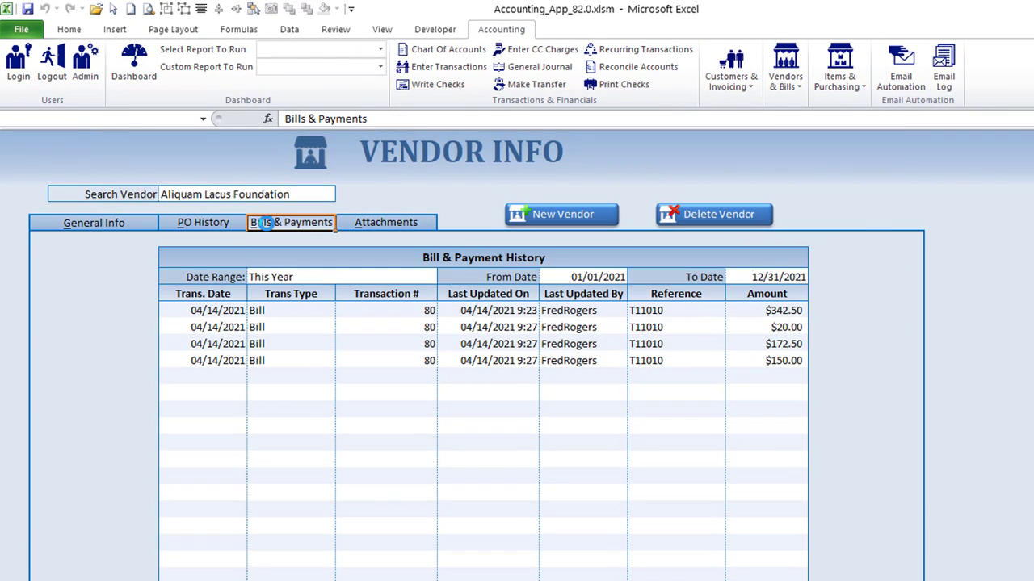
pyautogui.click(391, 222)
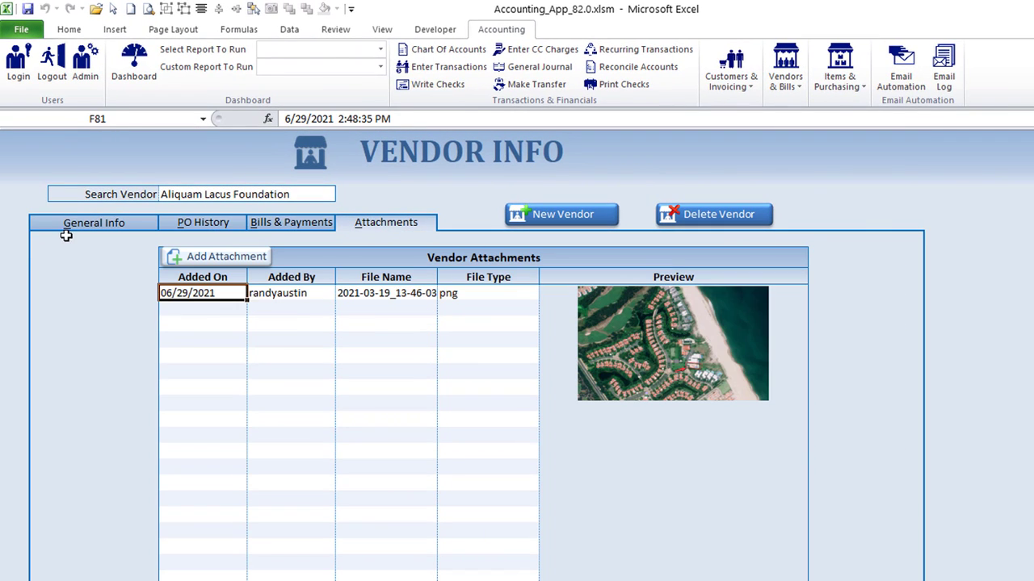
pyautogui.click(72, 226)
pyautogui.click(275, 194)
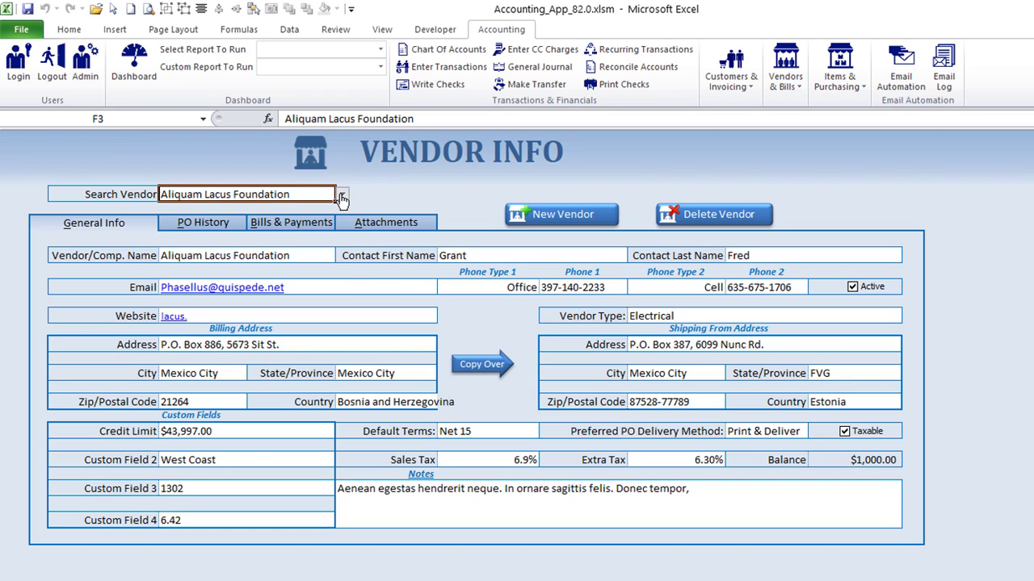
# Bring up a blank Accounts Payable bill form dated 06/29/2021 via Vendors & Bills > Enter Bills.
pyautogui.click(788, 90)
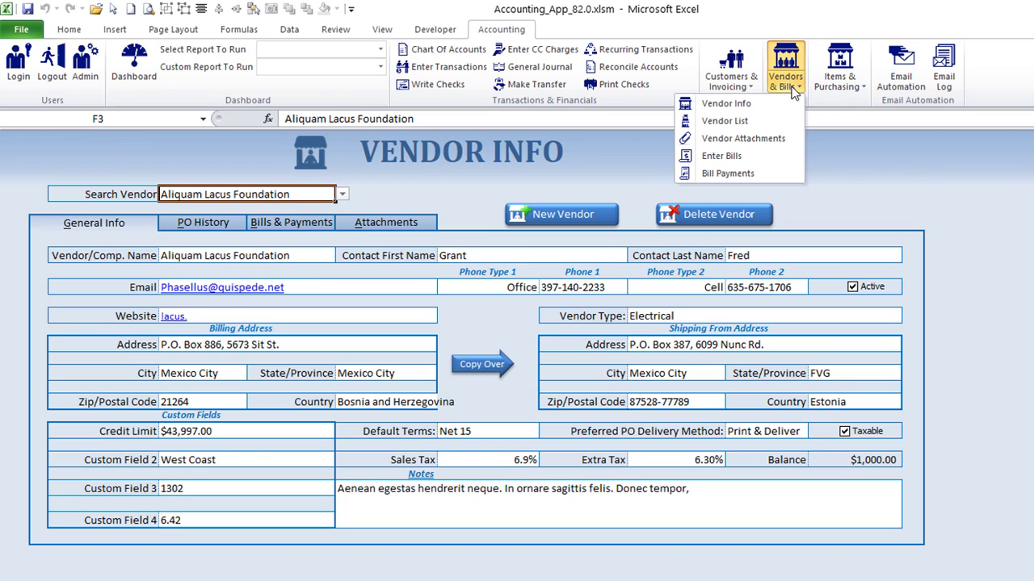
pyautogui.click(758, 160)
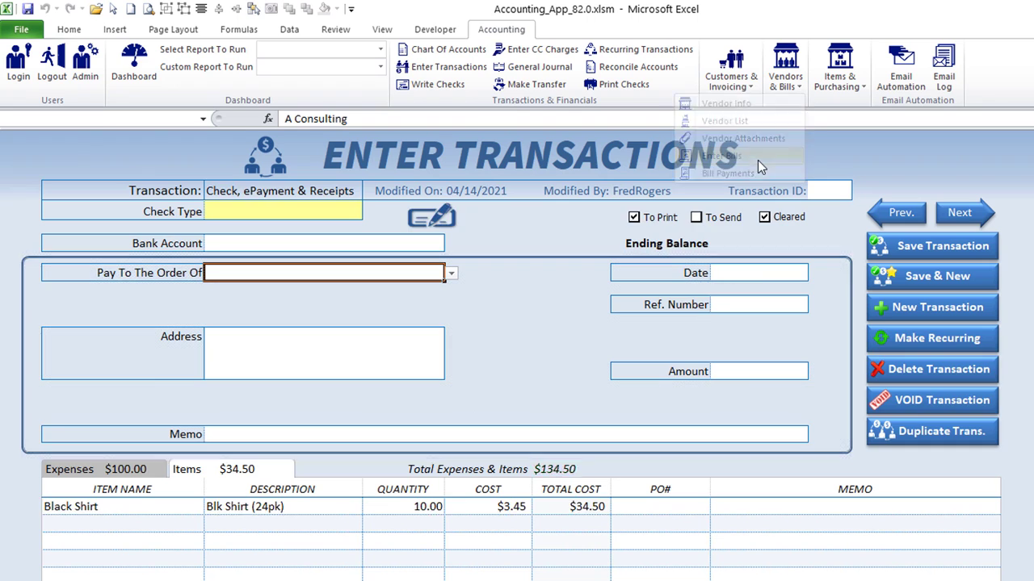
pyautogui.click(785, 81)
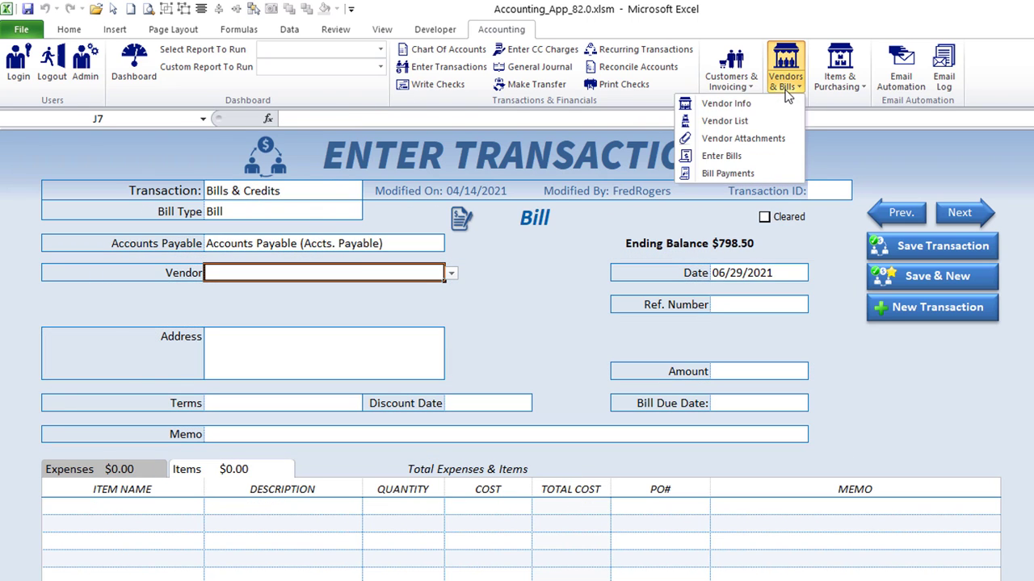
# On Bill Payments, tick the 10/26/2020, 2/8/2021 and 12/1/2020 unpaid bills for $130.00 total.
pyautogui.click(760, 173)
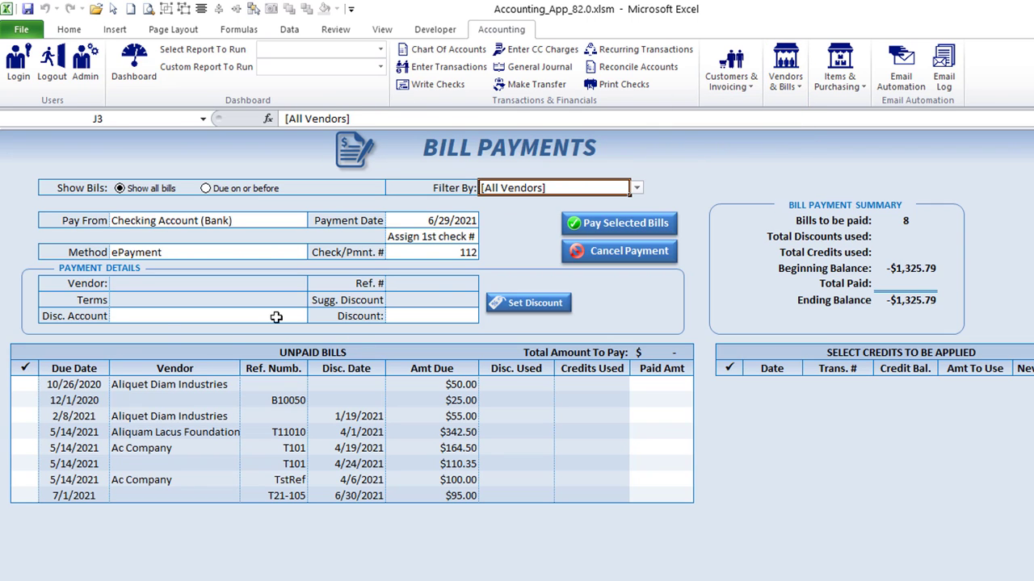
pyautogui.click(24, 384)
pyautogui.click(25, 416)
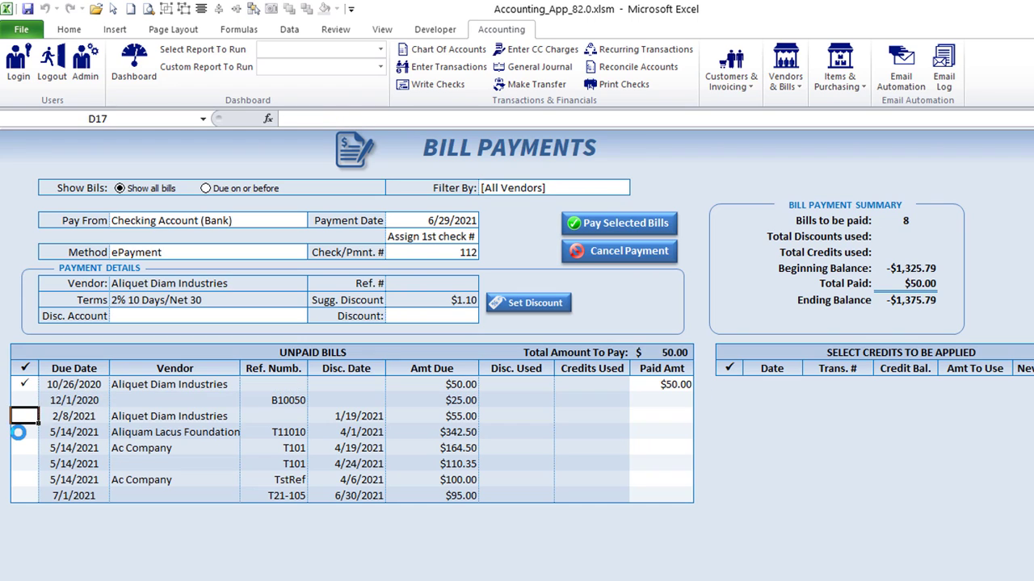
pyautogui.click(24, 400)
# Review the payment settings, keeping ePayment, and check Pay From, Payment Date, number and Discount fields.
pyautogui.click(289, 254)
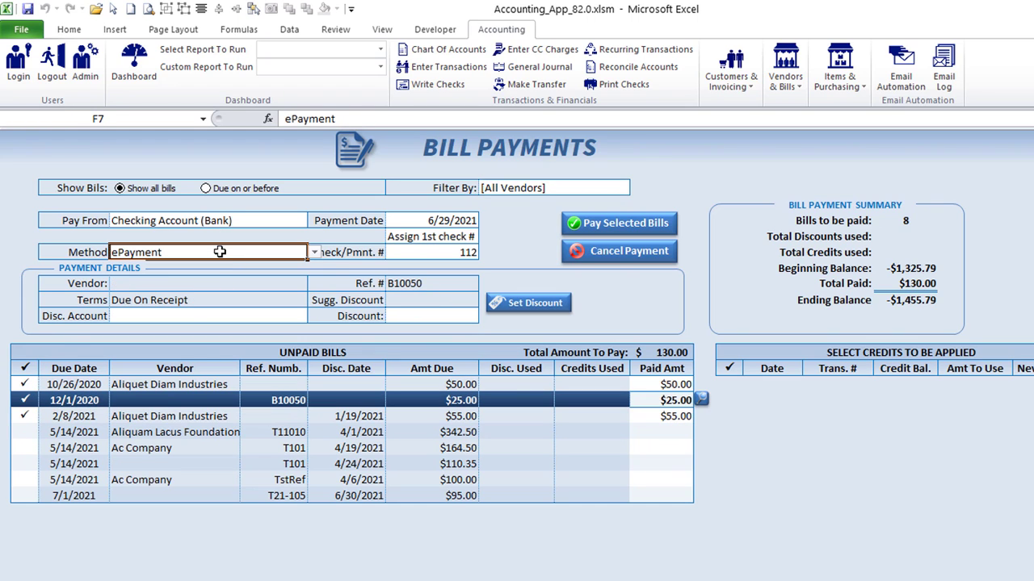
pyautogui.click(311, 254)
pyautogui.click(314, 254)
pyautogui.click(294, 222)
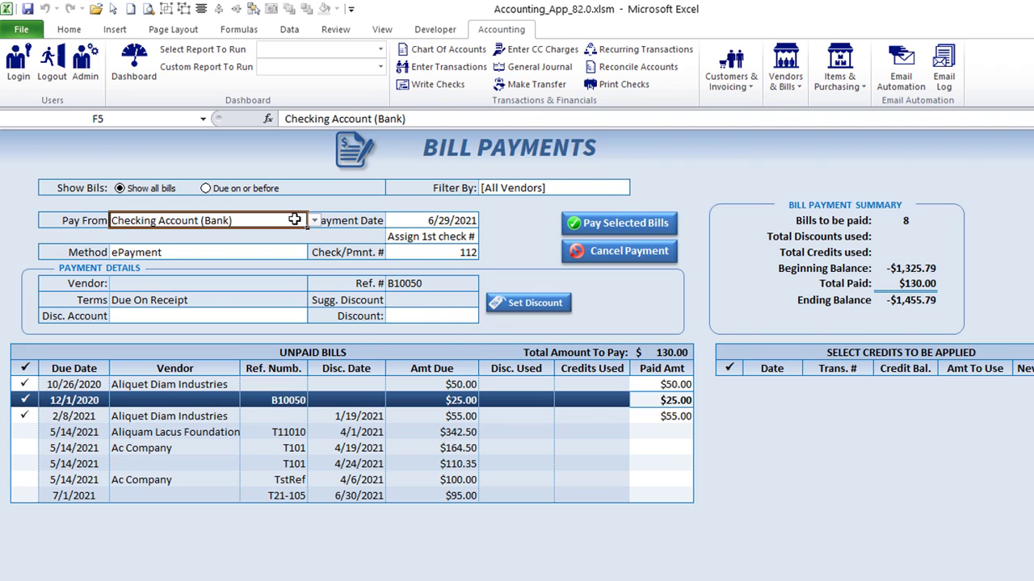
pyautogui.click(417, 218)
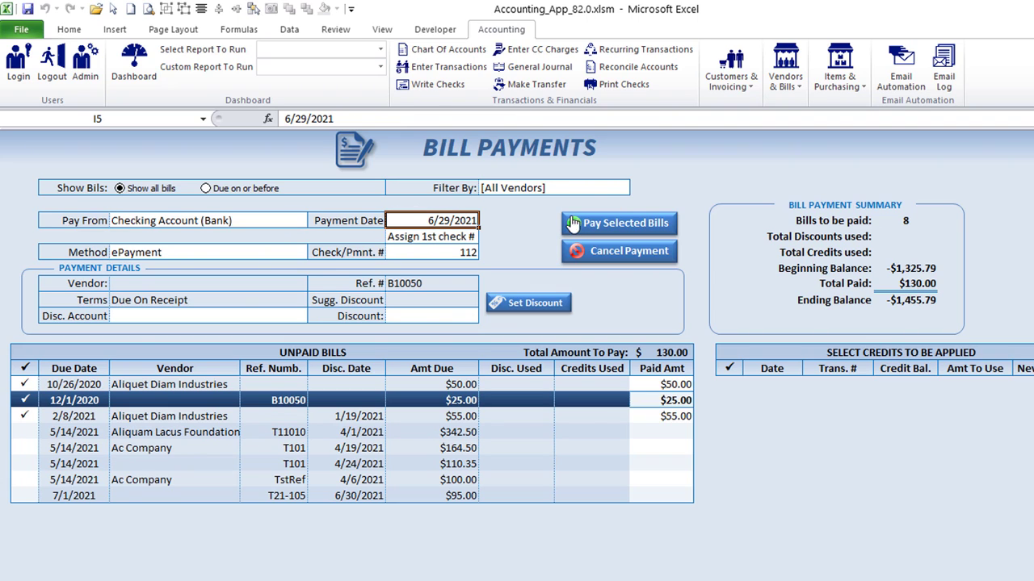
pyautogui.click(419, 253)
pyautogui.click(435, 319)
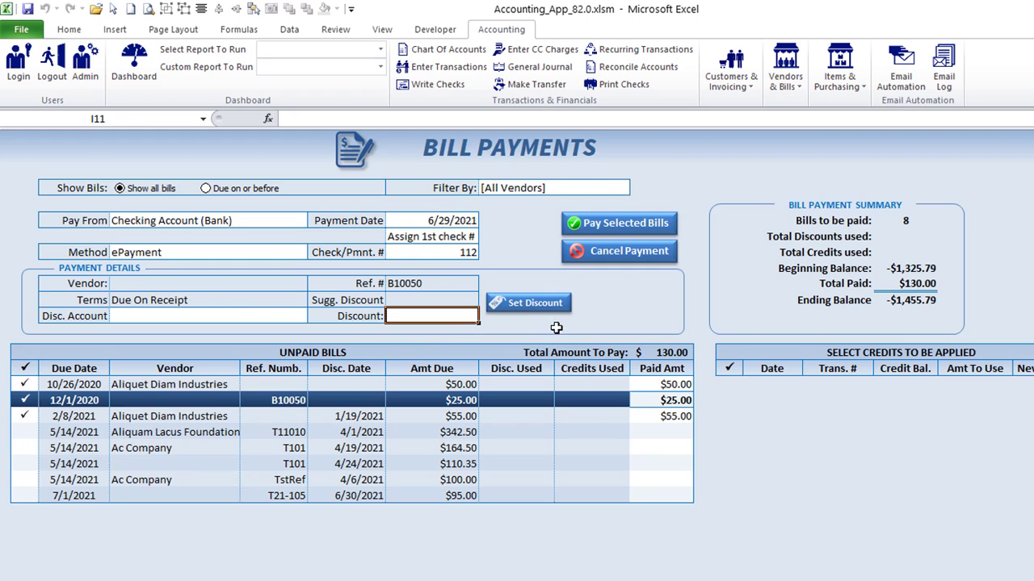
pyautogui.click(847, 98)
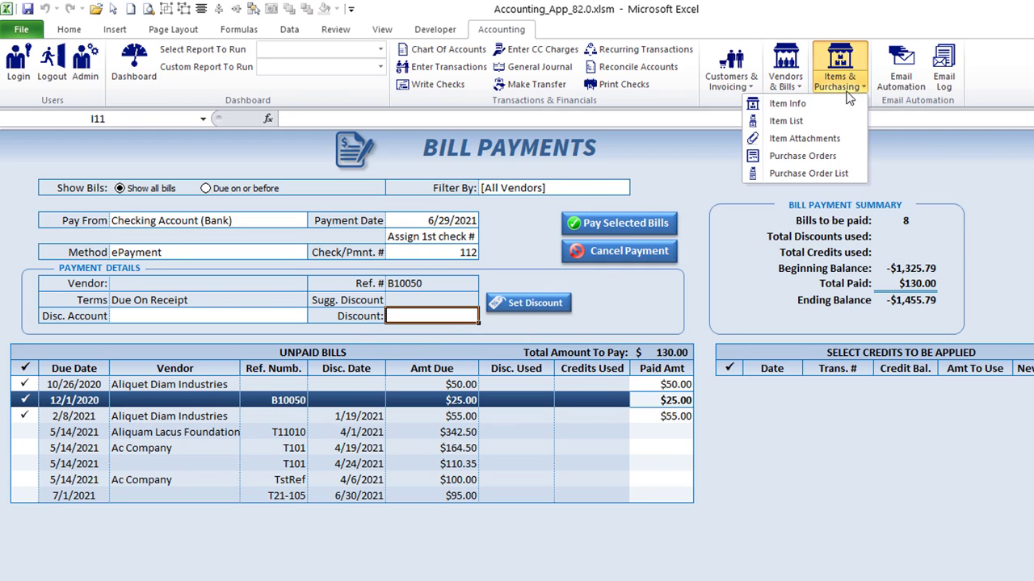
# Open purchase order 1786 with its three T-shirt lines, toggling layout customization on and off.
pyautogui.click(833, 159)
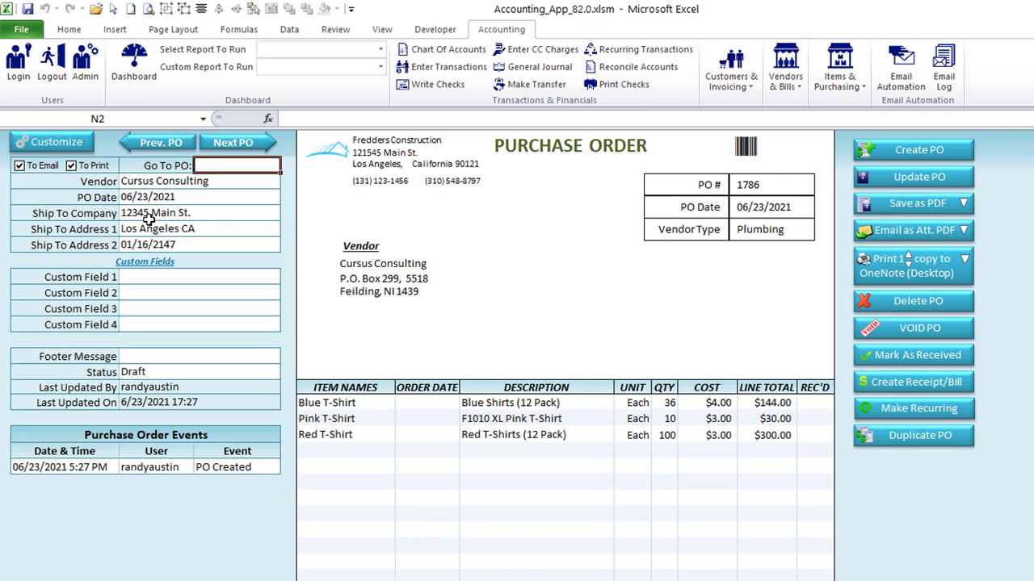
pyautogui.click(53, 143)
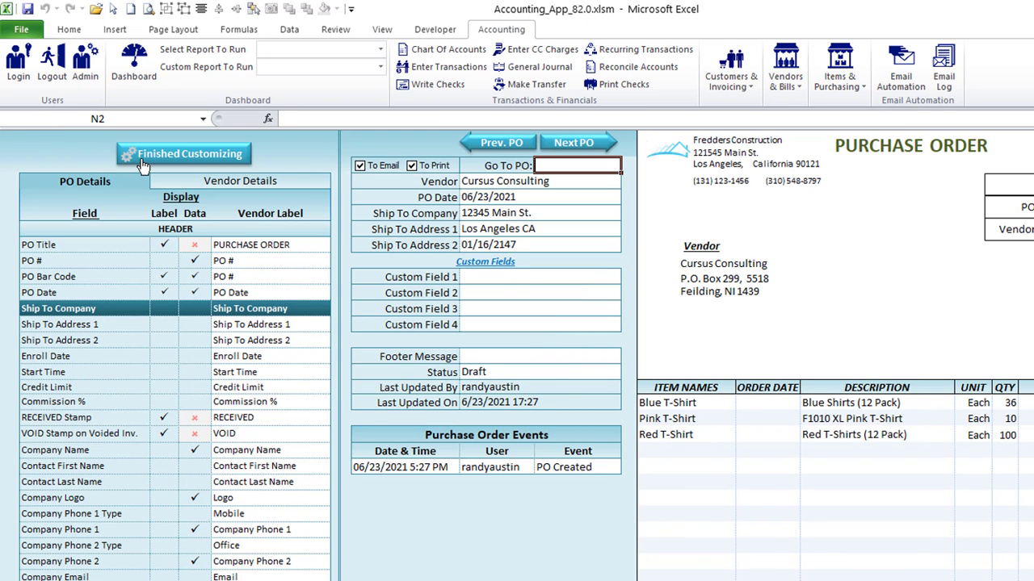
pyautogui.click(165, 153)
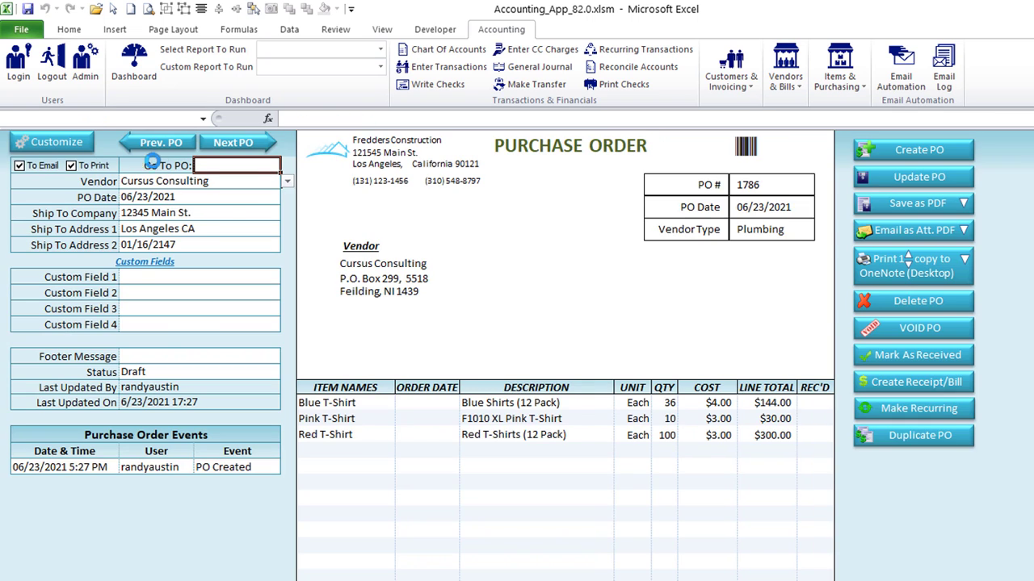
pyautogui.scroll(-3, 376, 296)
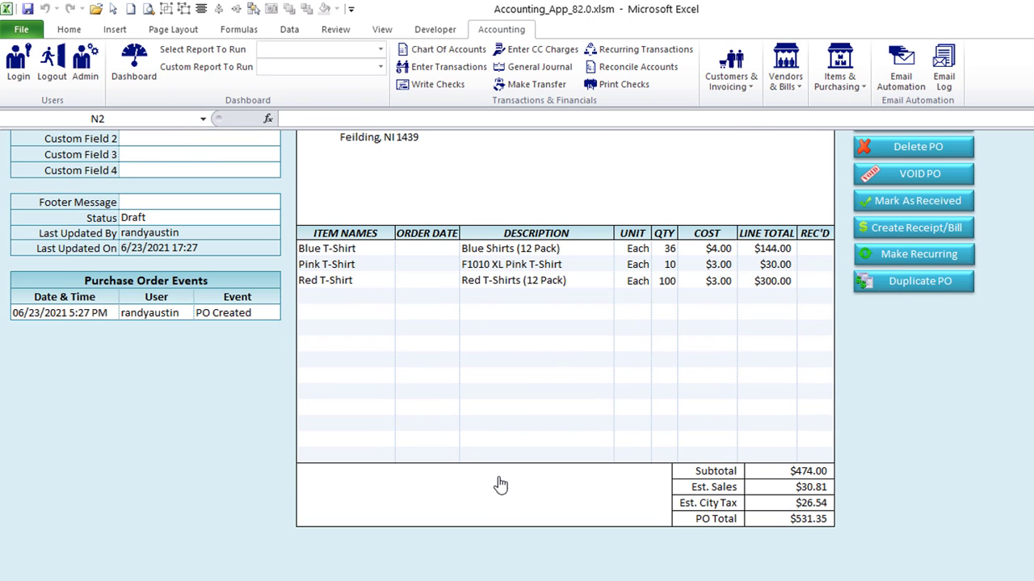
pyautogui.scroll(3, 247, 428)
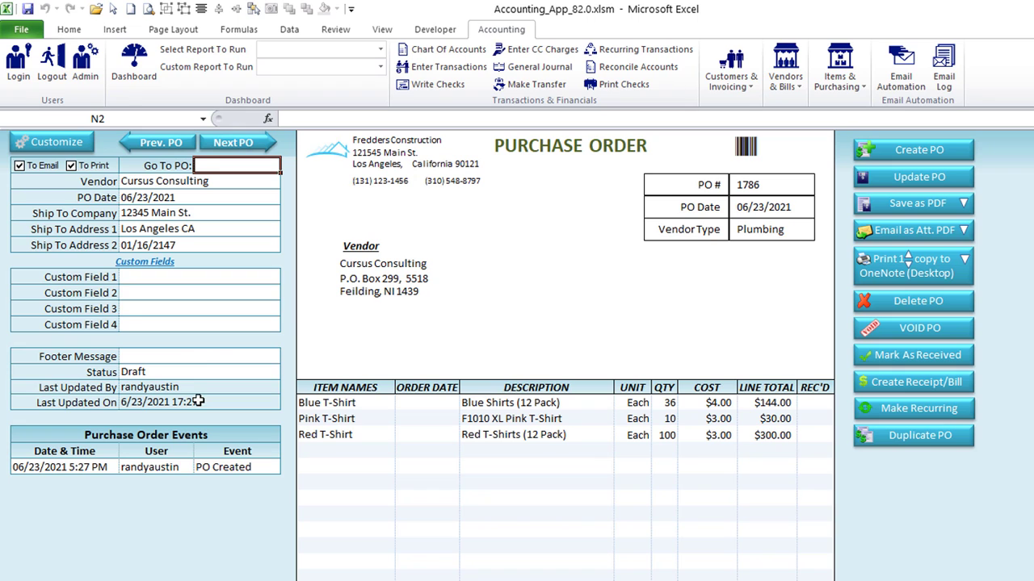
# Choose Winter Specials as the PO's footer message, adding the winter discount note below the items.
pyautogui.click(201, 353)
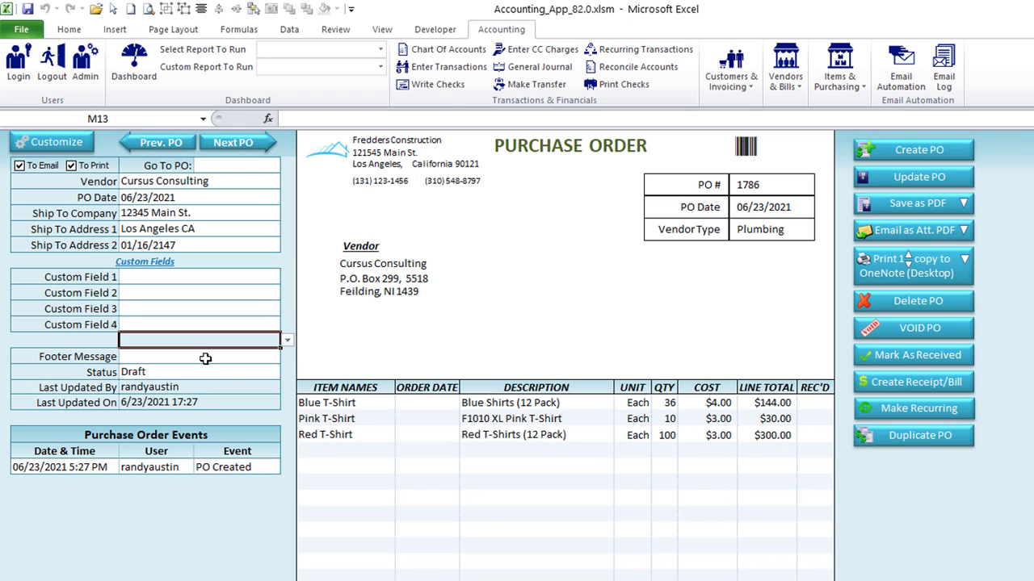
pyautogui.click(271, 359)
pyautogui.click(151, 400)
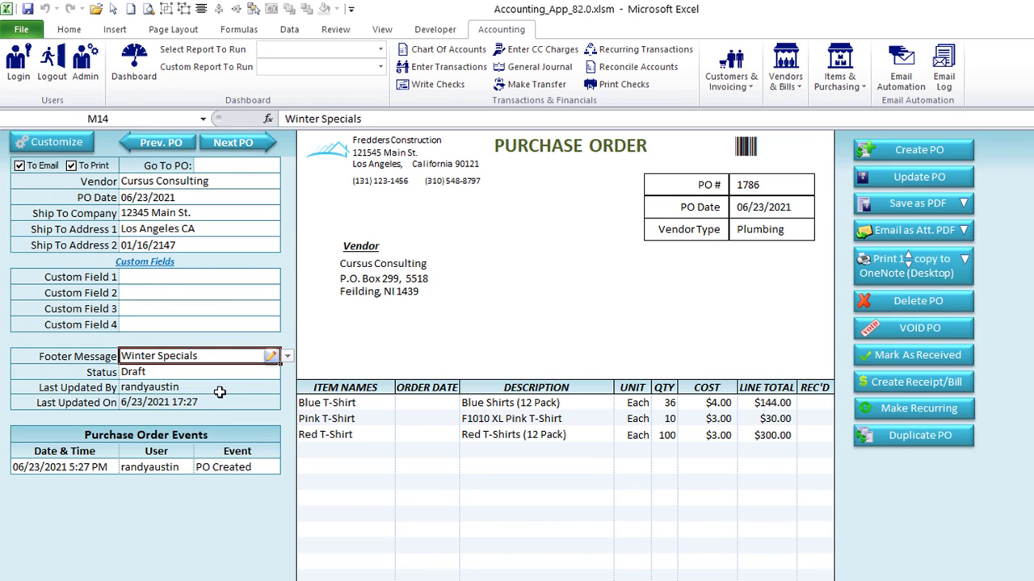
pyautogui.scroll(-2, 496, 505)
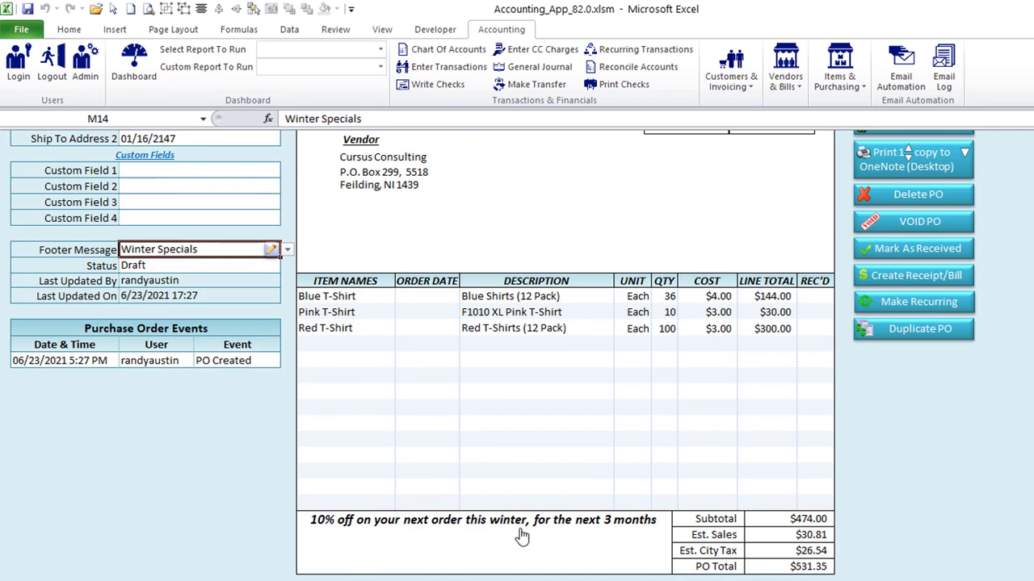
pyautogui.scroll(2, 498, 519)
pyautogui.scroll(-3, 363, 385)
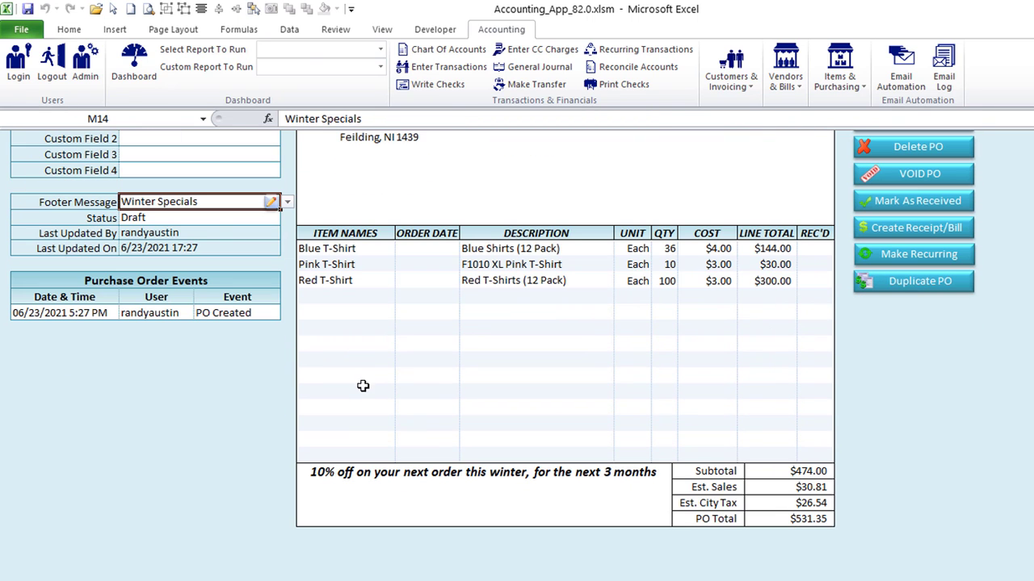
pyautogui.click(594, 414)
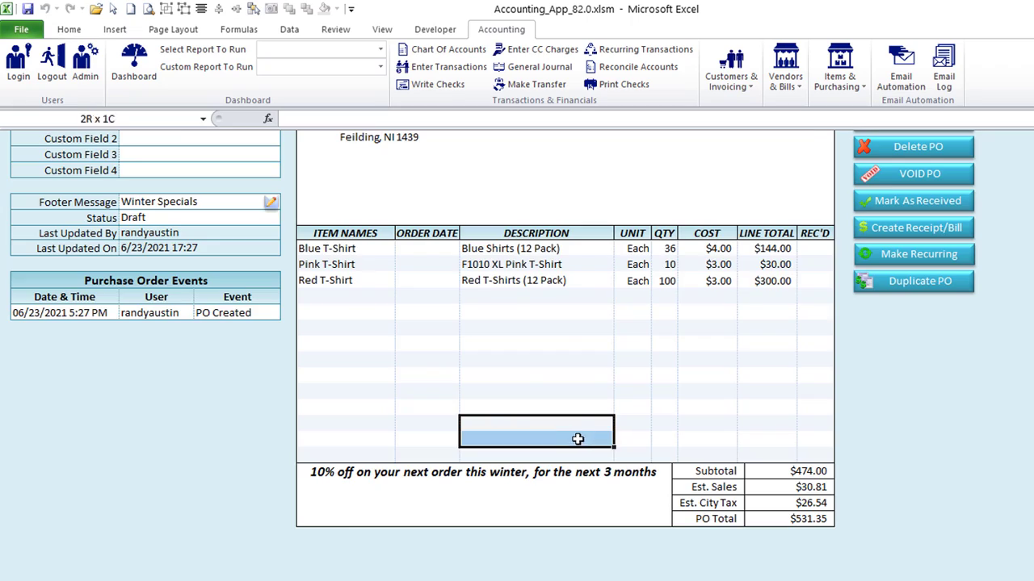
pyautogui.scroll(3, 335, 307)
# Inspect the footer text box on the PO layout through the customization panel.
pyautogui.click(78, 143)
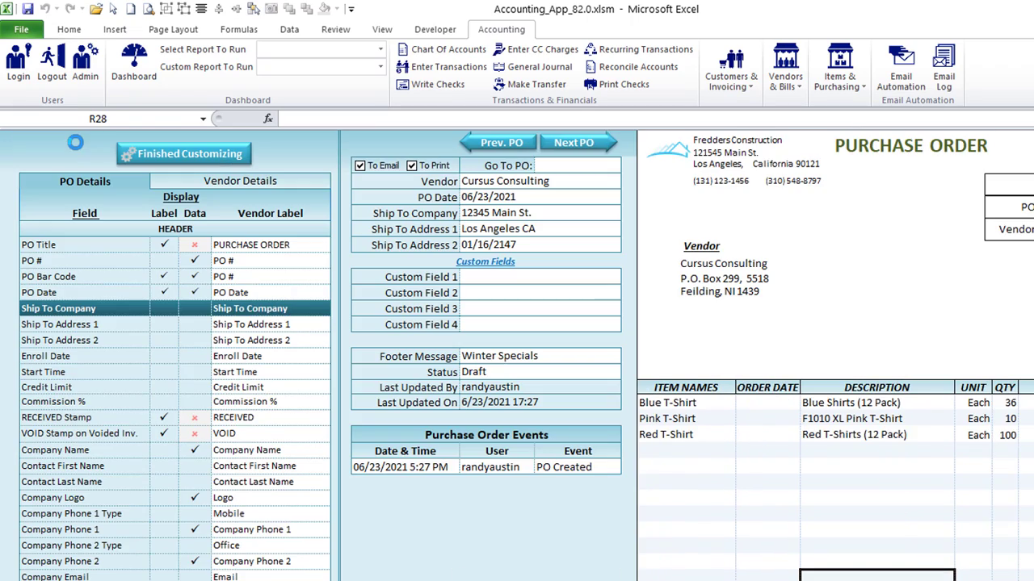
pyautogui.scroll(-5, 654, 343)
pyautogui.click(707, 390)
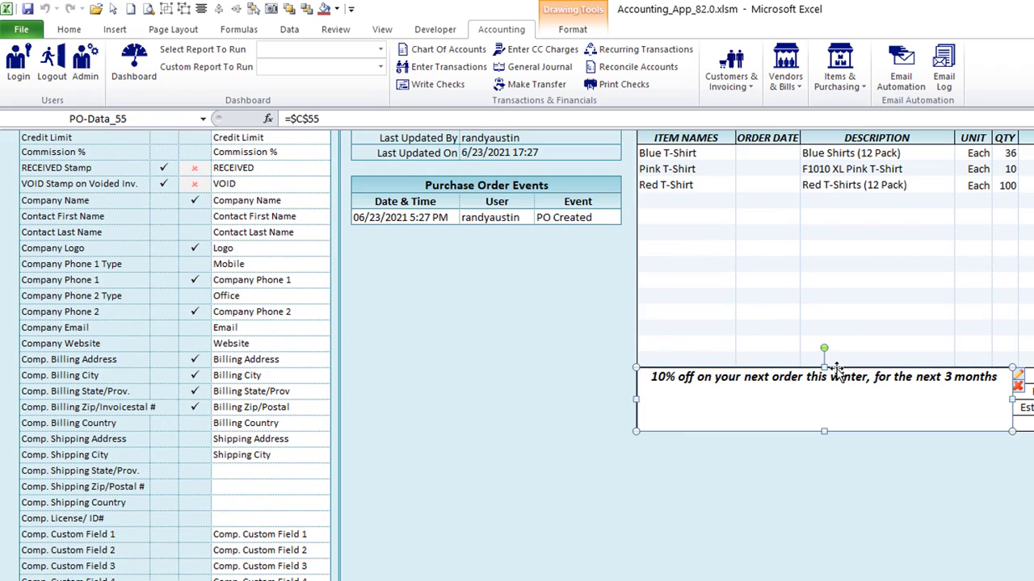
pyautogui.scroll(5, 471, 312)
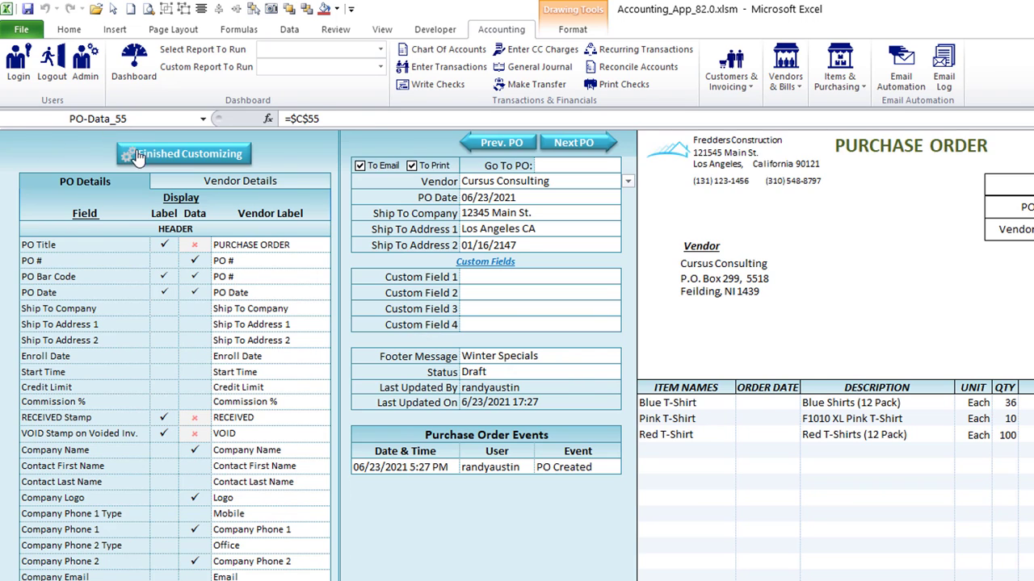
pyautogui.click(137, 155)
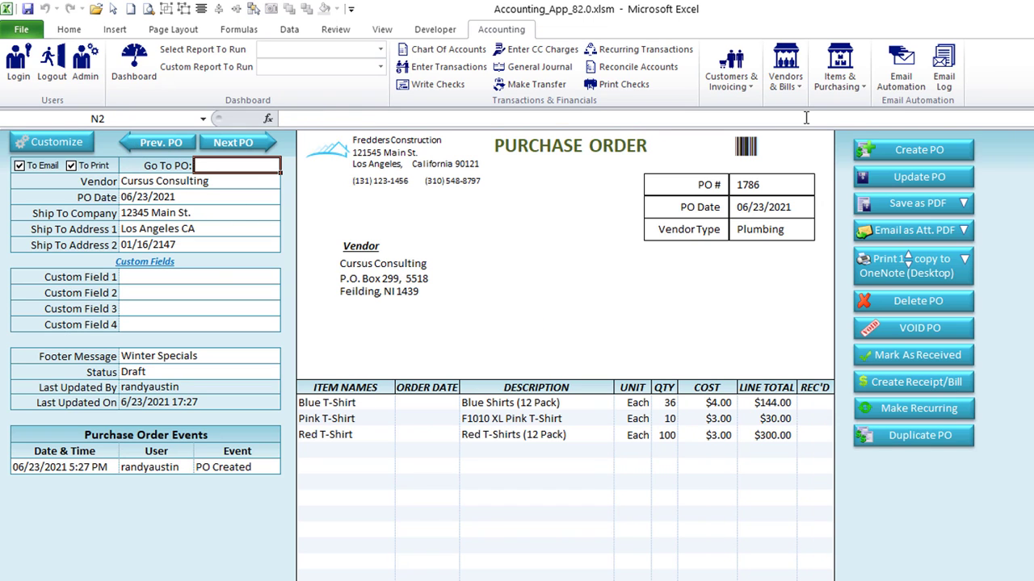
pyautogui.click(832, 93)
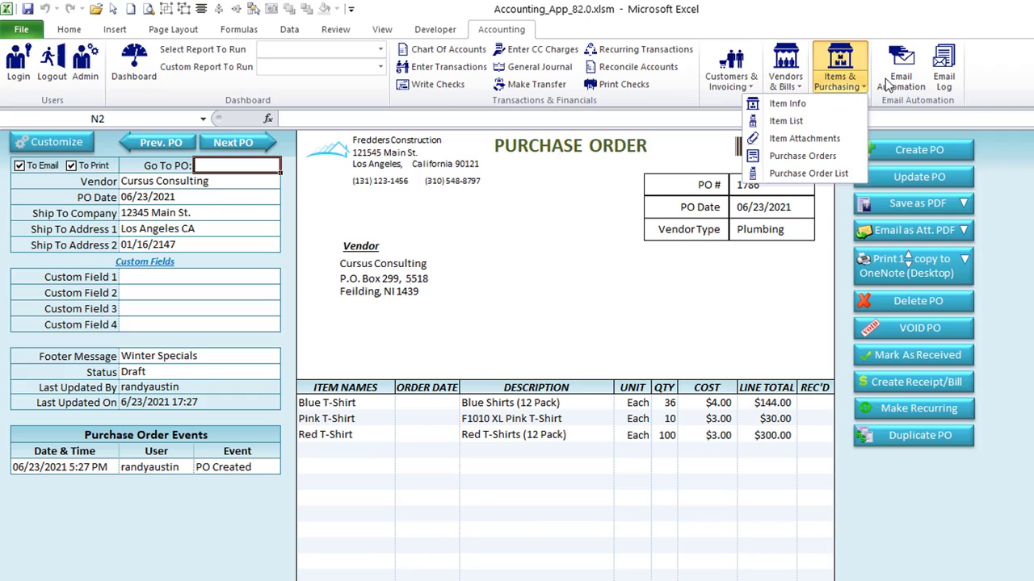